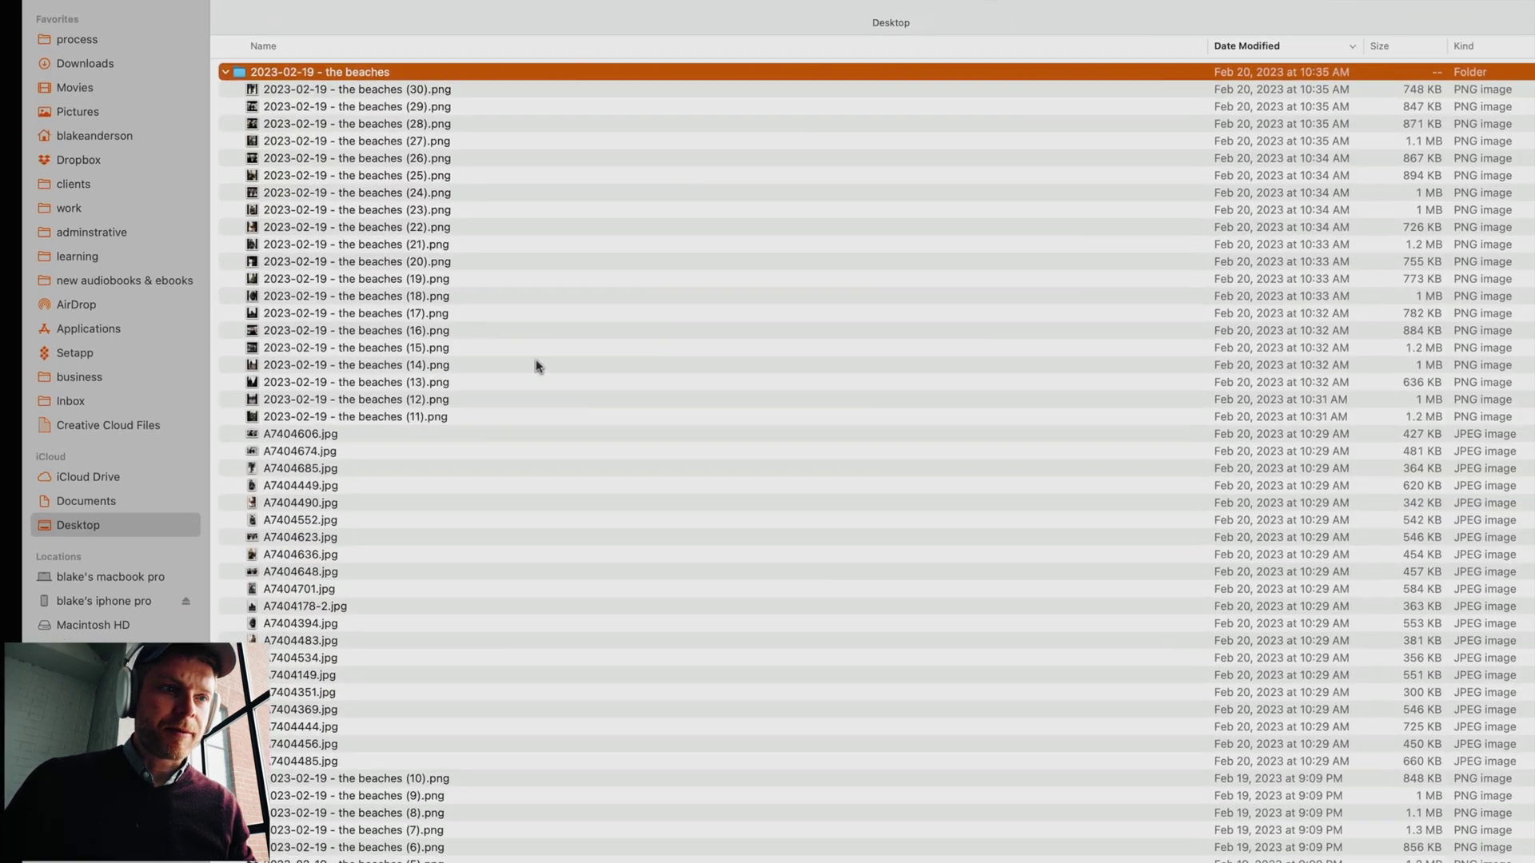
Select both batches of A74 JPEG photos in the beaches folder and add them to the photography slideshow timeline in Final Cut Pro.
{"action": "left_click", "coordinate": [332, 434]}
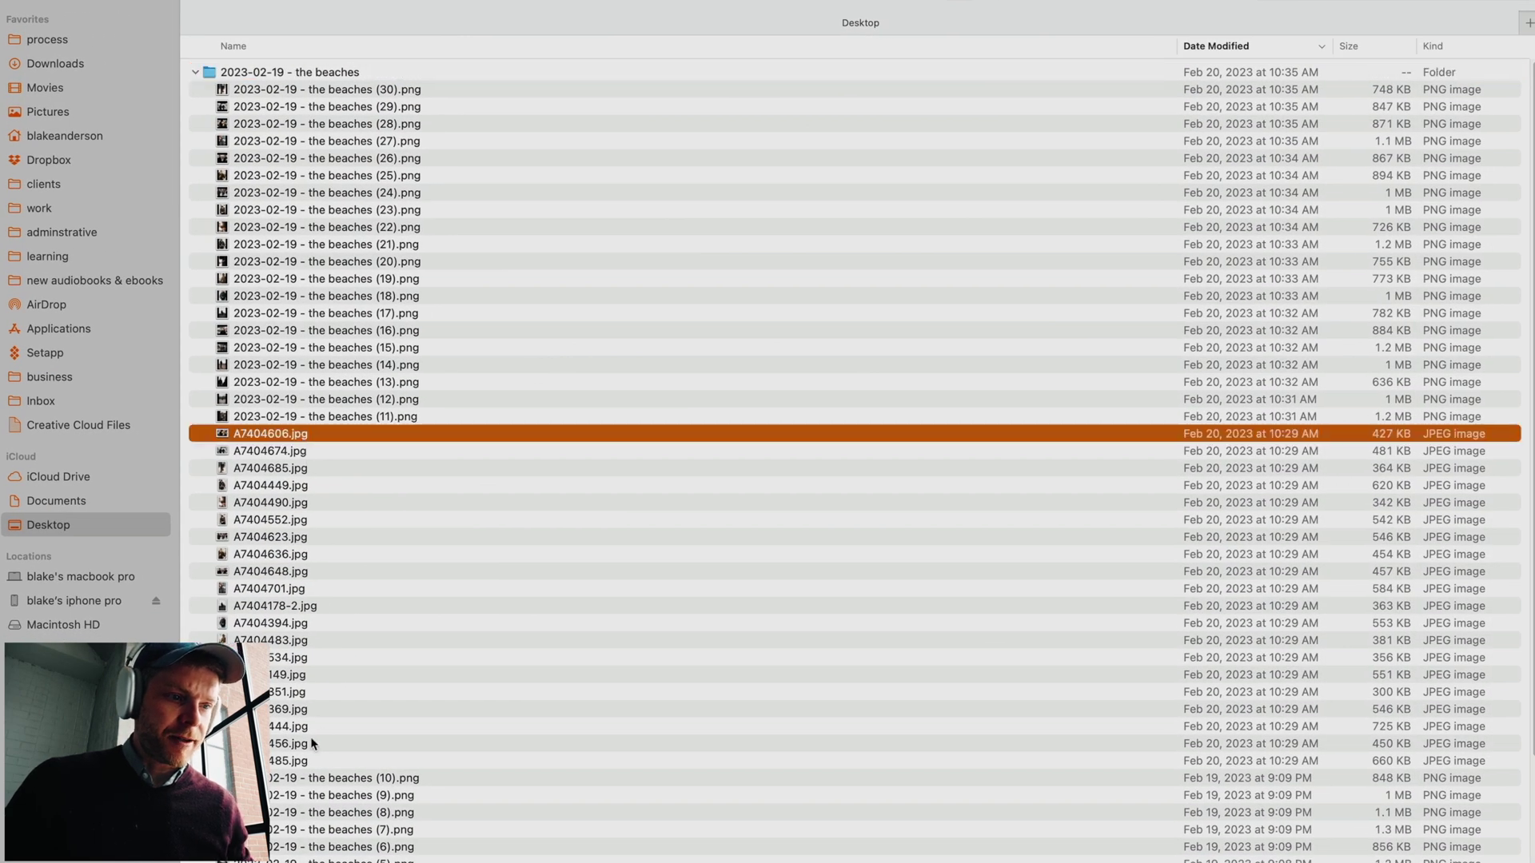
{"action": "left_click", "coordinate": [312, 761], "text": "shift"}
{"action": "scroll", "coordinate": [319, 704], "scroll_direction": "down", "scroll_amount": 4}
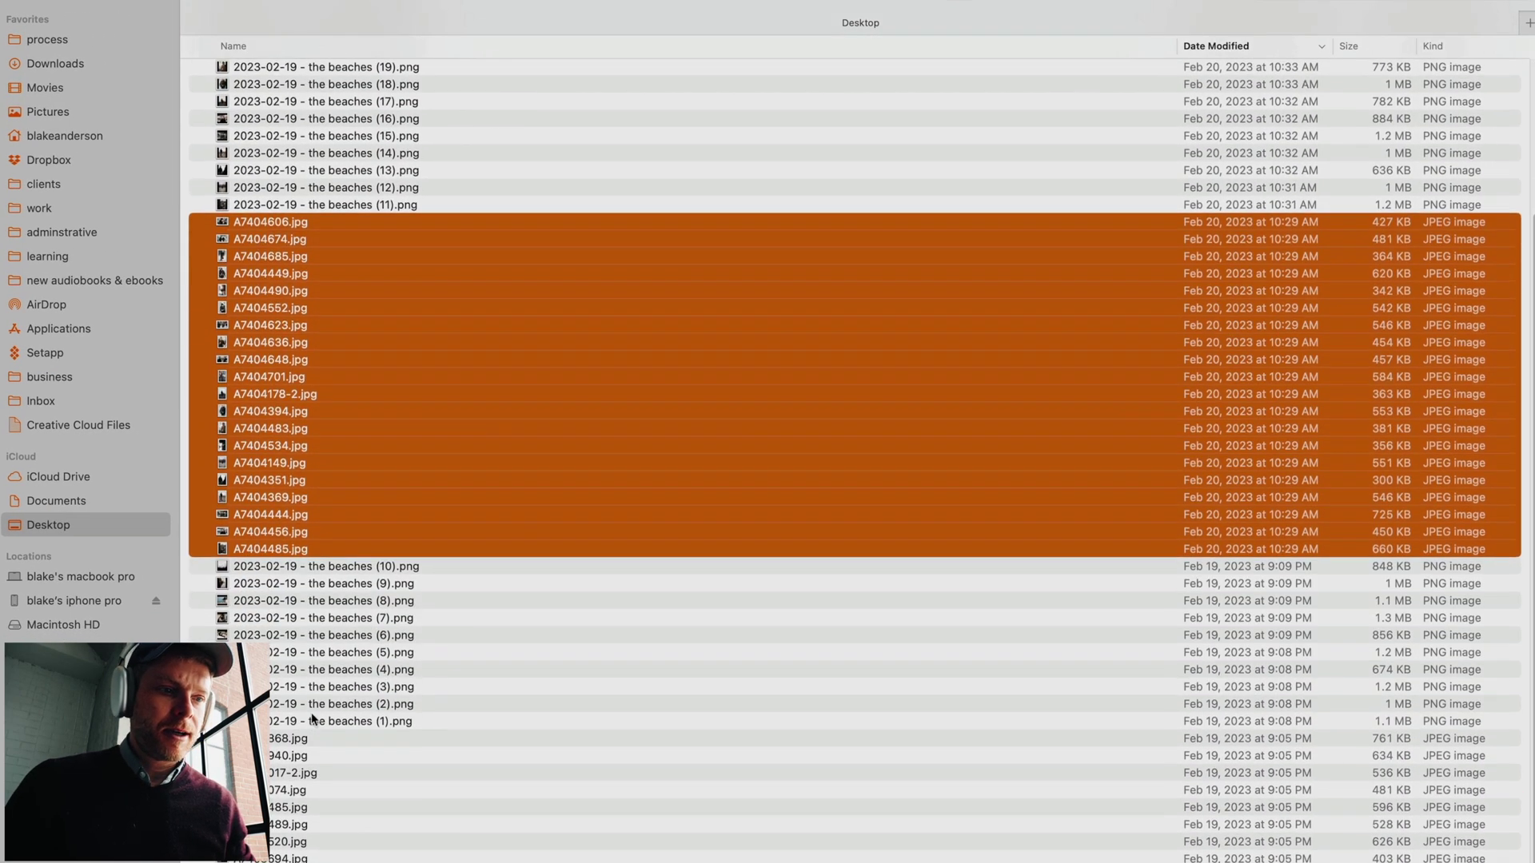
{"action": "left_click", "coordinate": [295, 739]}
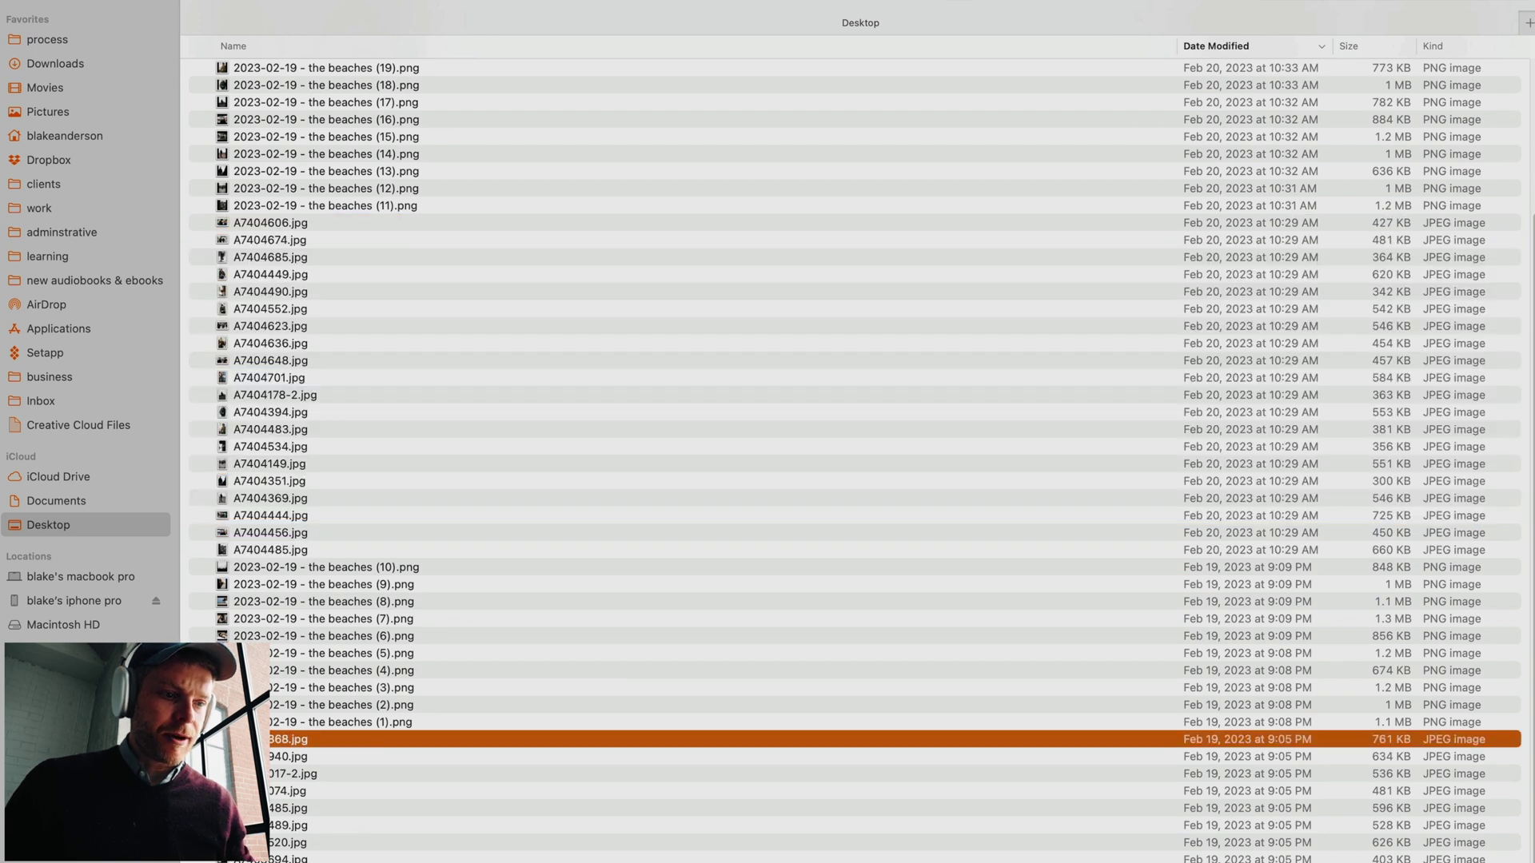
{"action": "left_click", "coordinate": [310, 862]}
{"action": "left_click", "coordinate": [299, 740], "text": "shift"}
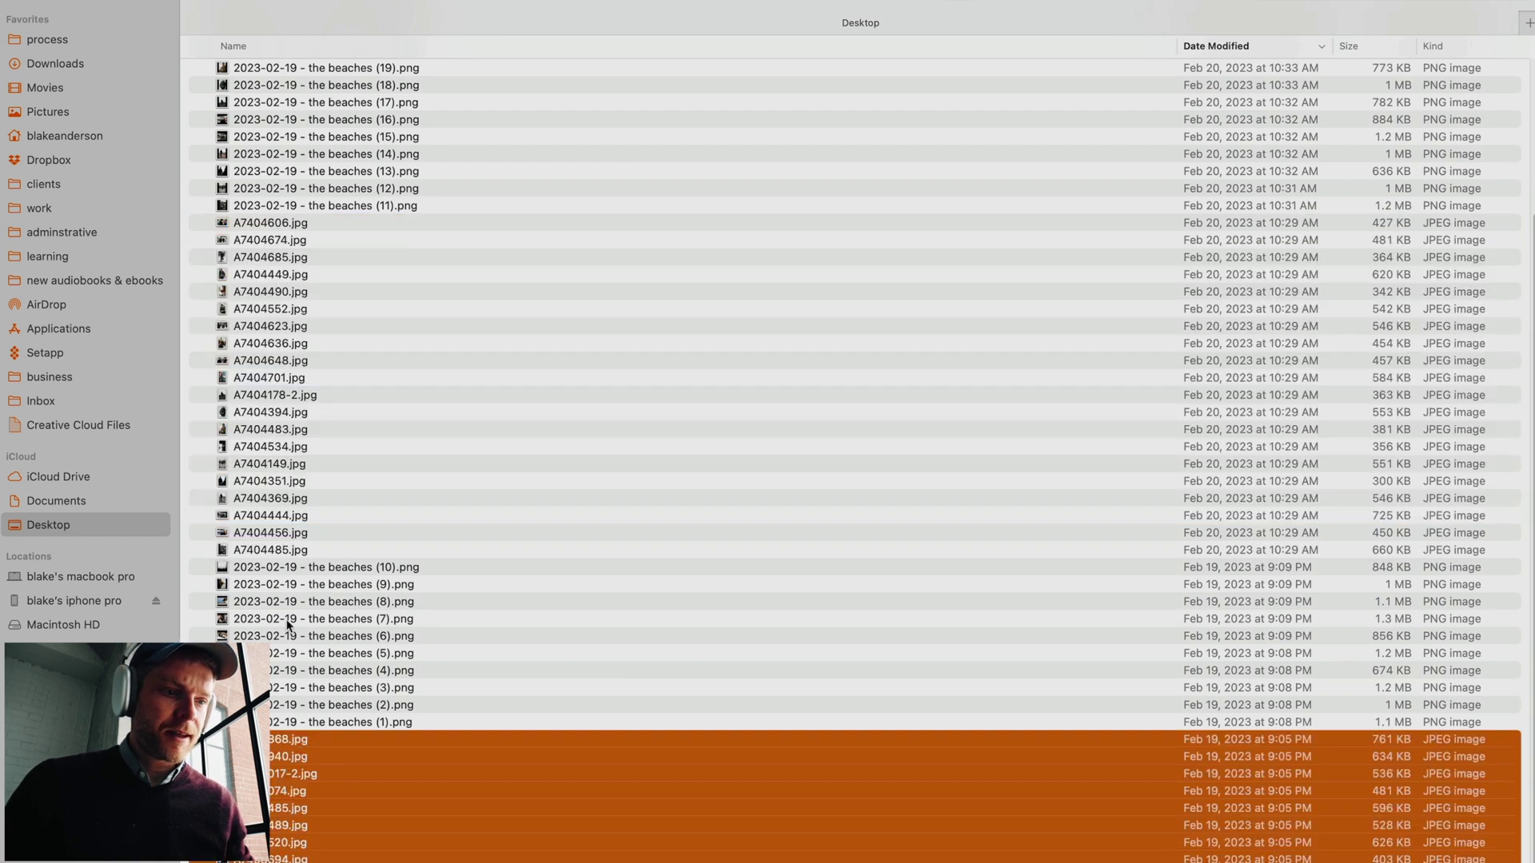
{"action": "left_click", "coordinate": [291, 551], "text": "super"}
{"action": "left_click", "coordinate": [305, 222], "text": "shift"}
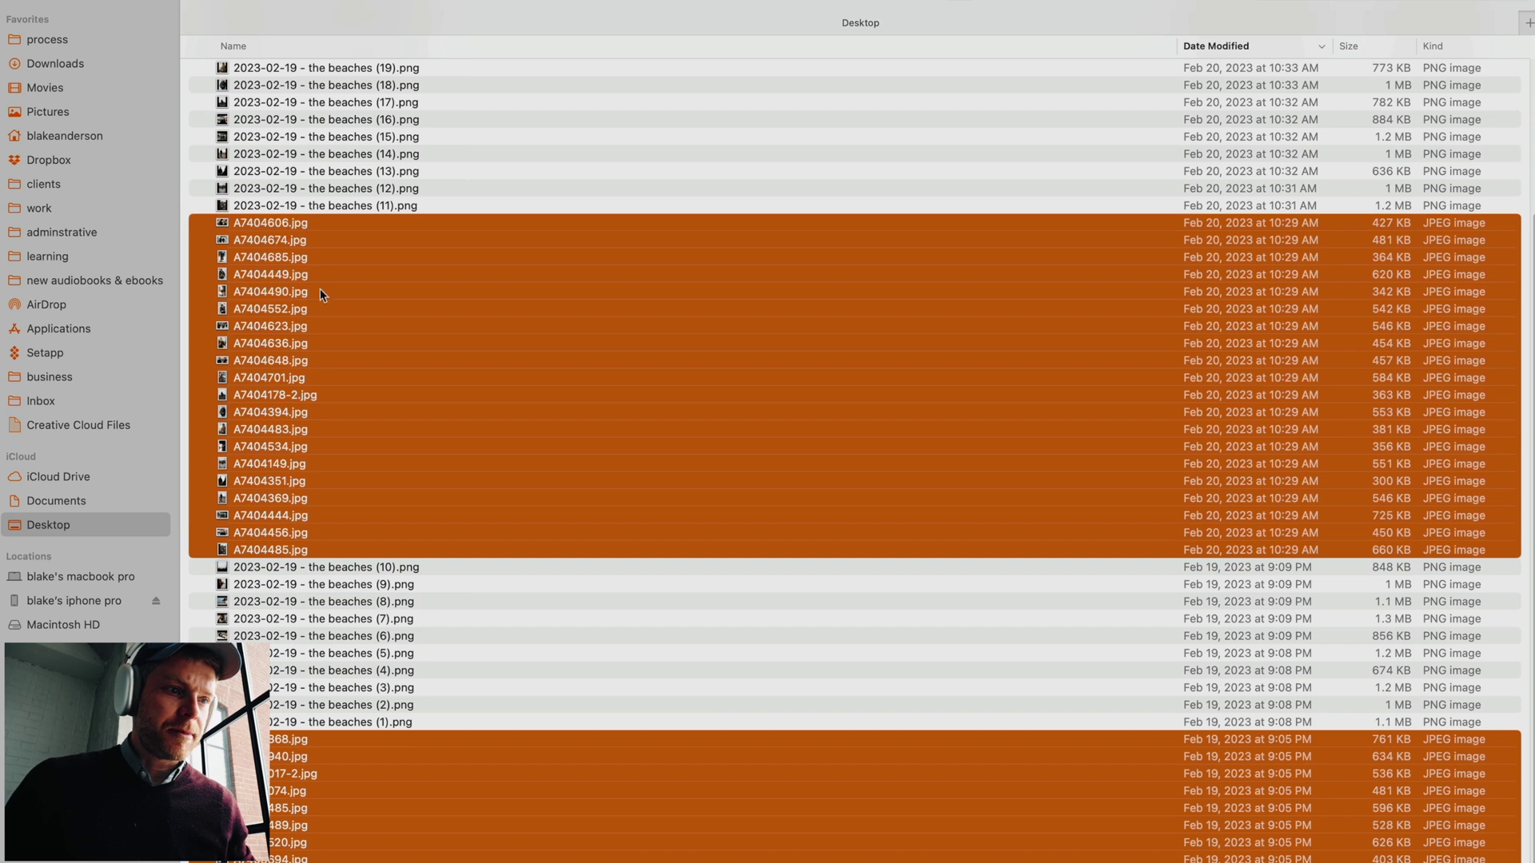
{"action": "left_click_drag", "start_coordinate": [320, 290], "coordinate": [210, 656]}
{"action": "key", "text": "super+Tab"}
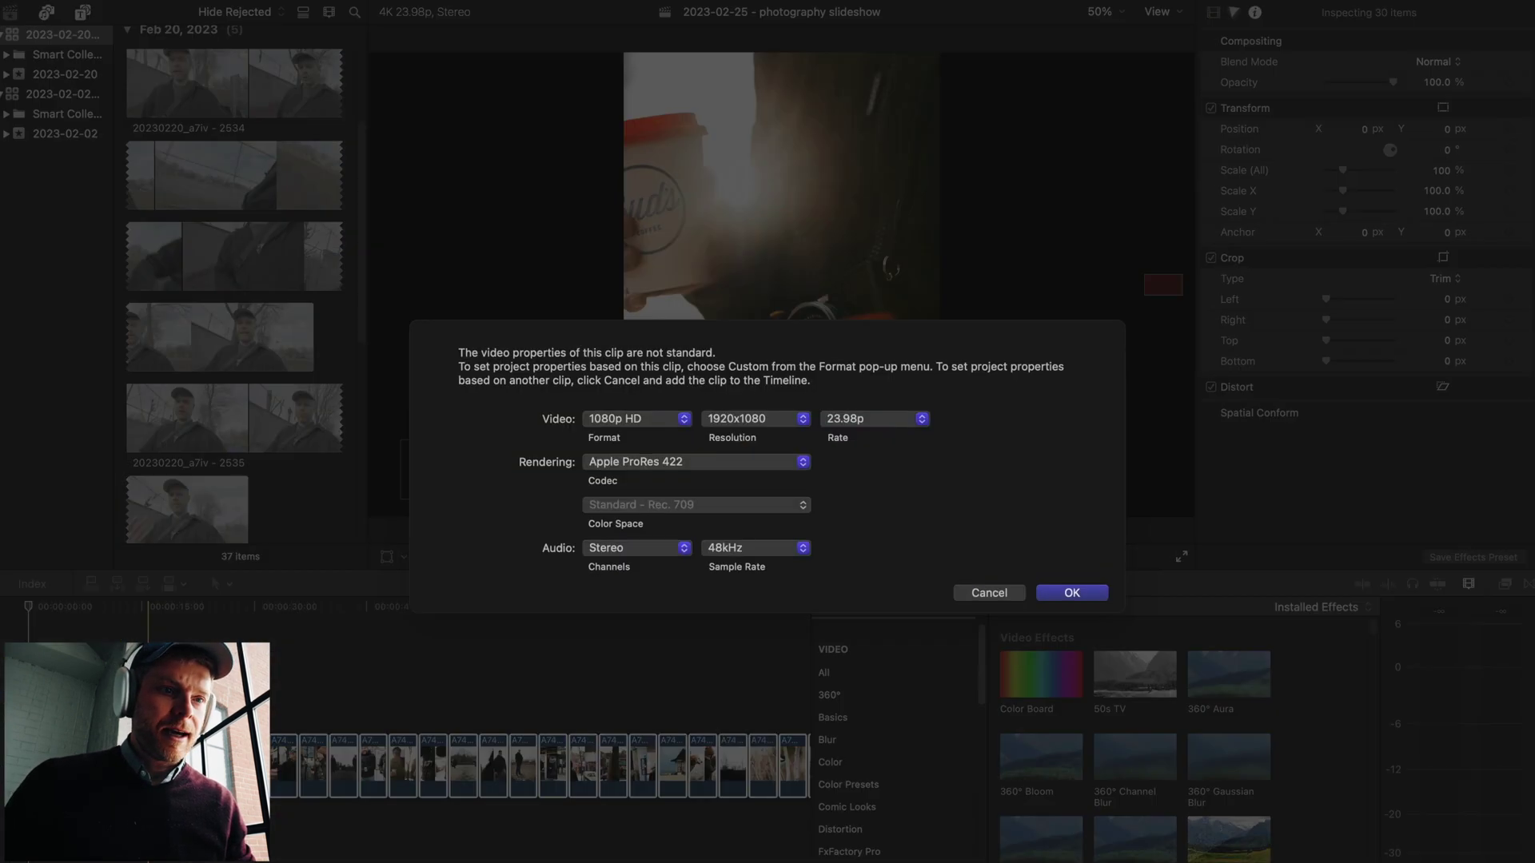
Set the project's video properties to 4K format, 3840x2160, at 23.98p and accept them.
{"action": "left_click", "coordinate": [676, 422]}
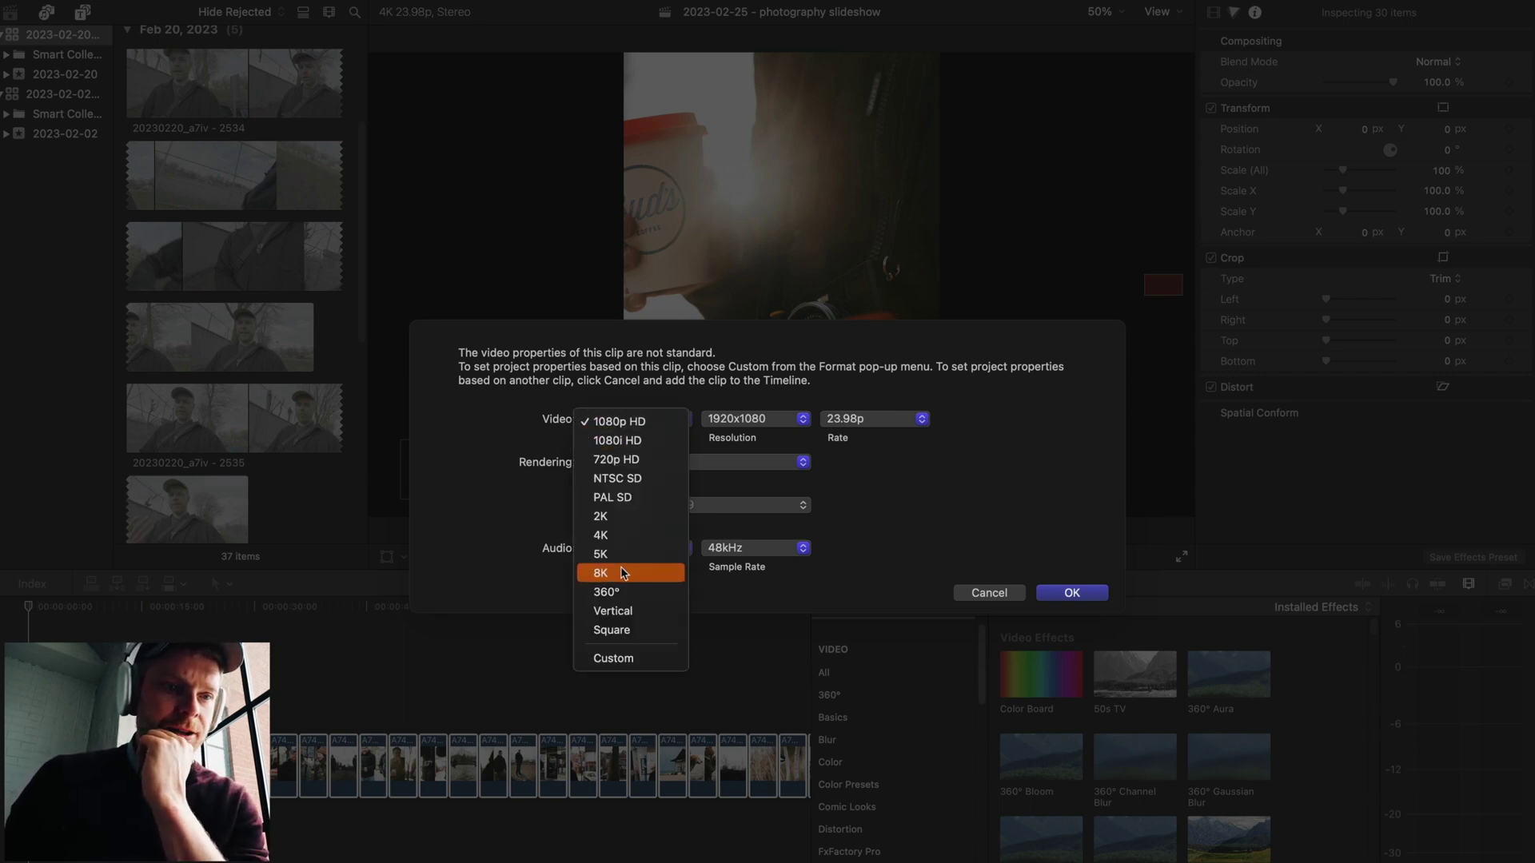
{"action": "left_click", "coordinate": [626, 536]}
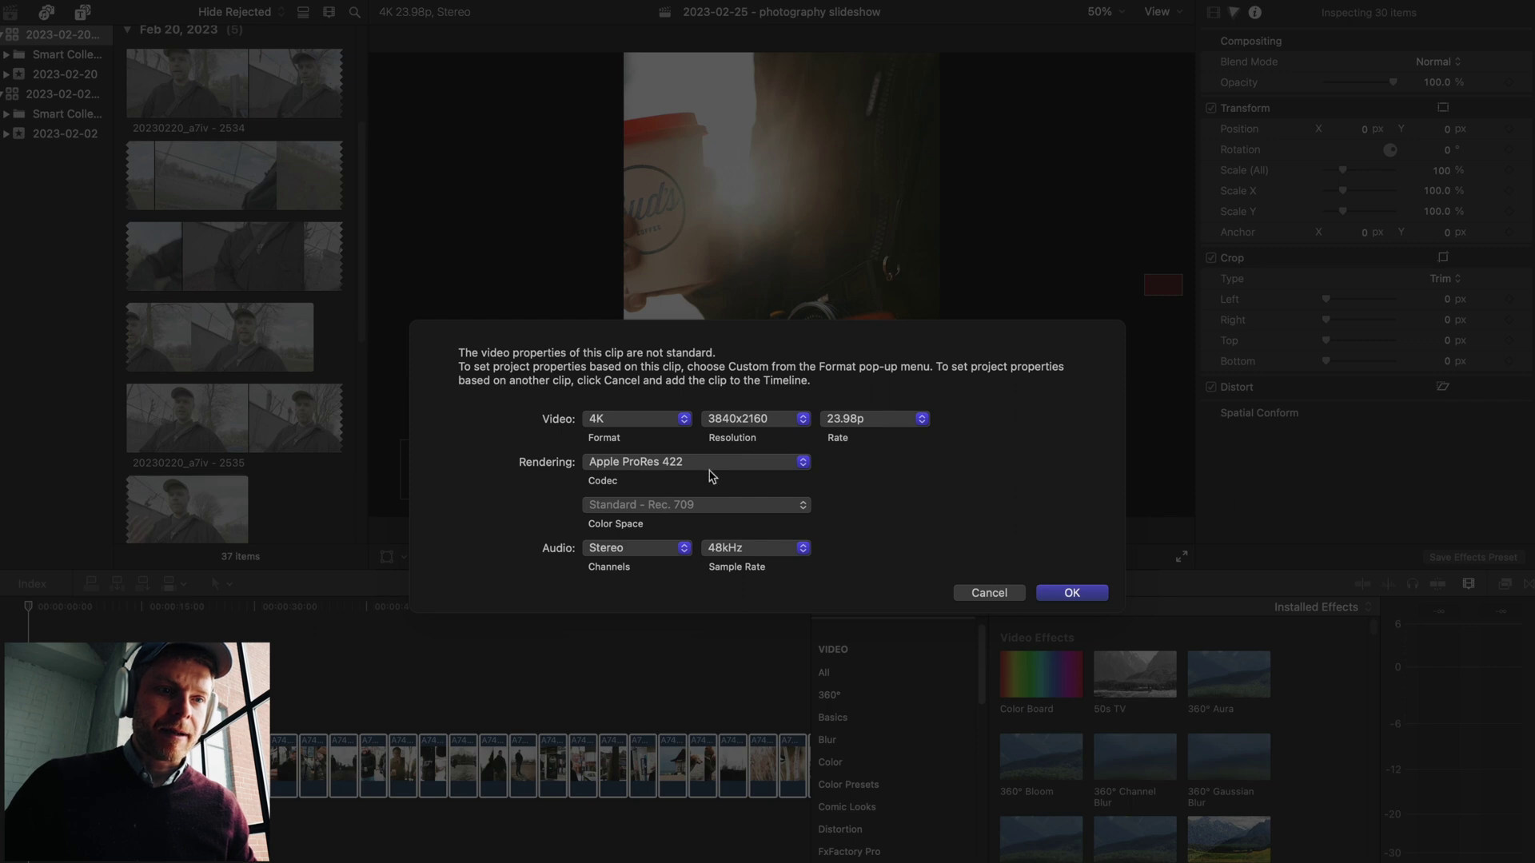
{"action": "left_click", "coordinate": [1071, 592]}
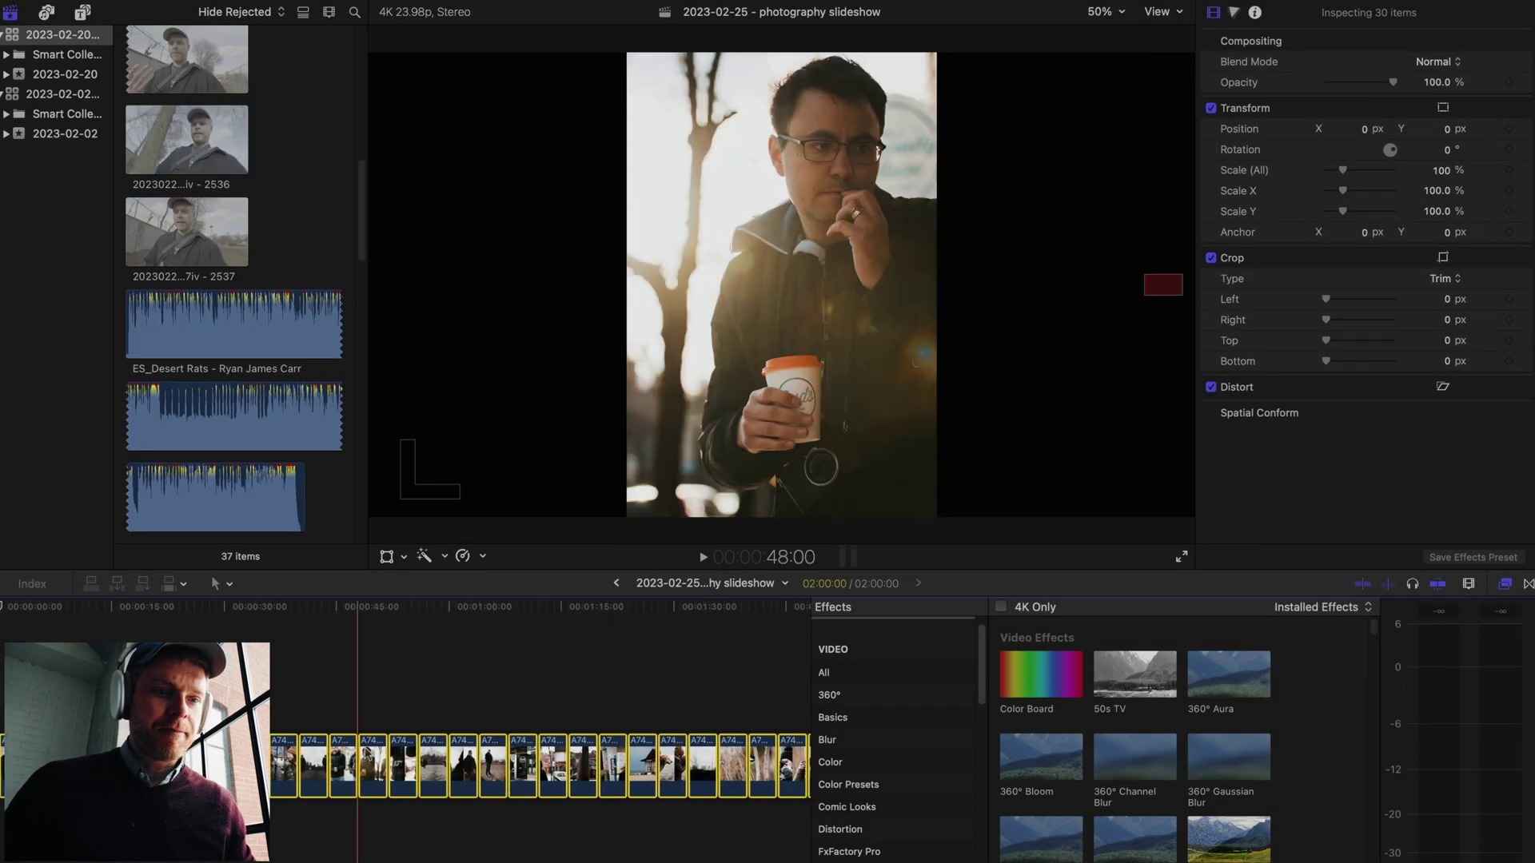
Fit all the selected photos in the timeline and set their duration to 20 frames each.
{"action": "key", "text": "super+minus"}
{"action": "key", "text": "super+minus"}
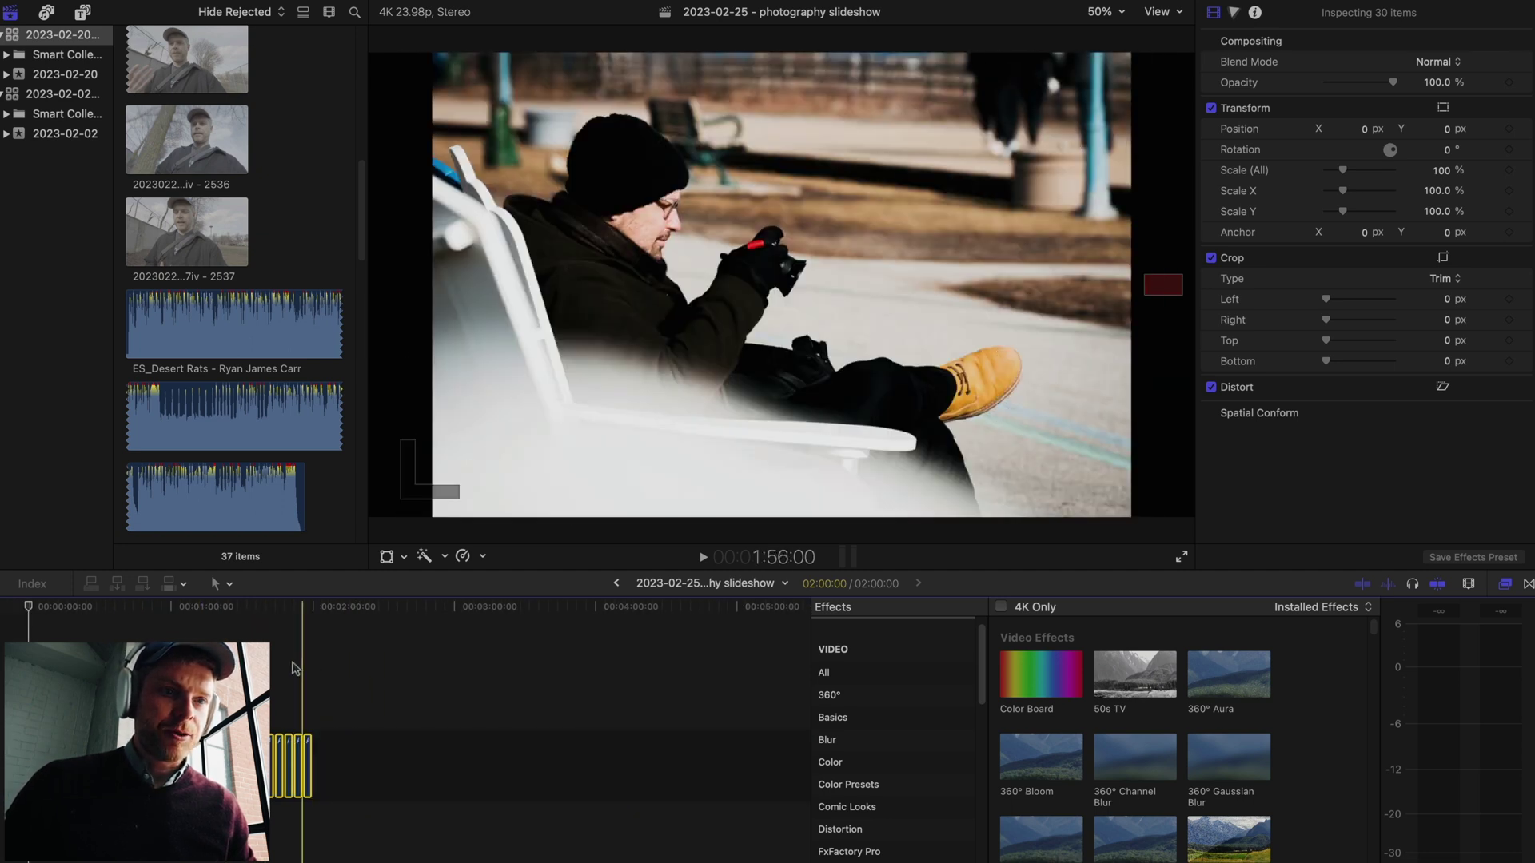
{"action": "key", "text": "super+equal"}
{"action": "key", "text": "super+equal"}
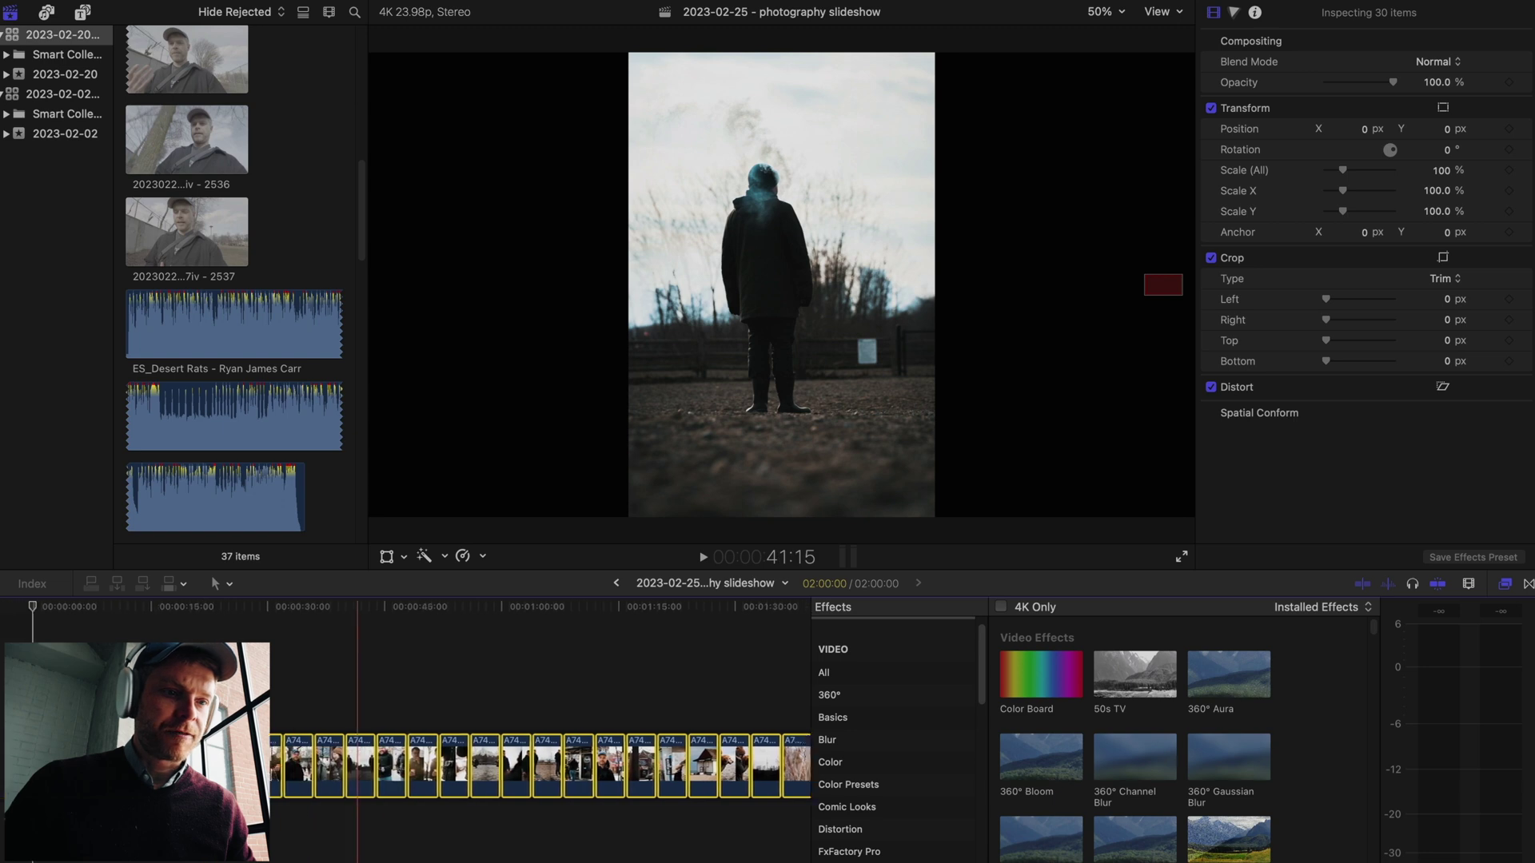
{"action": "key", "text": "shift+z"}
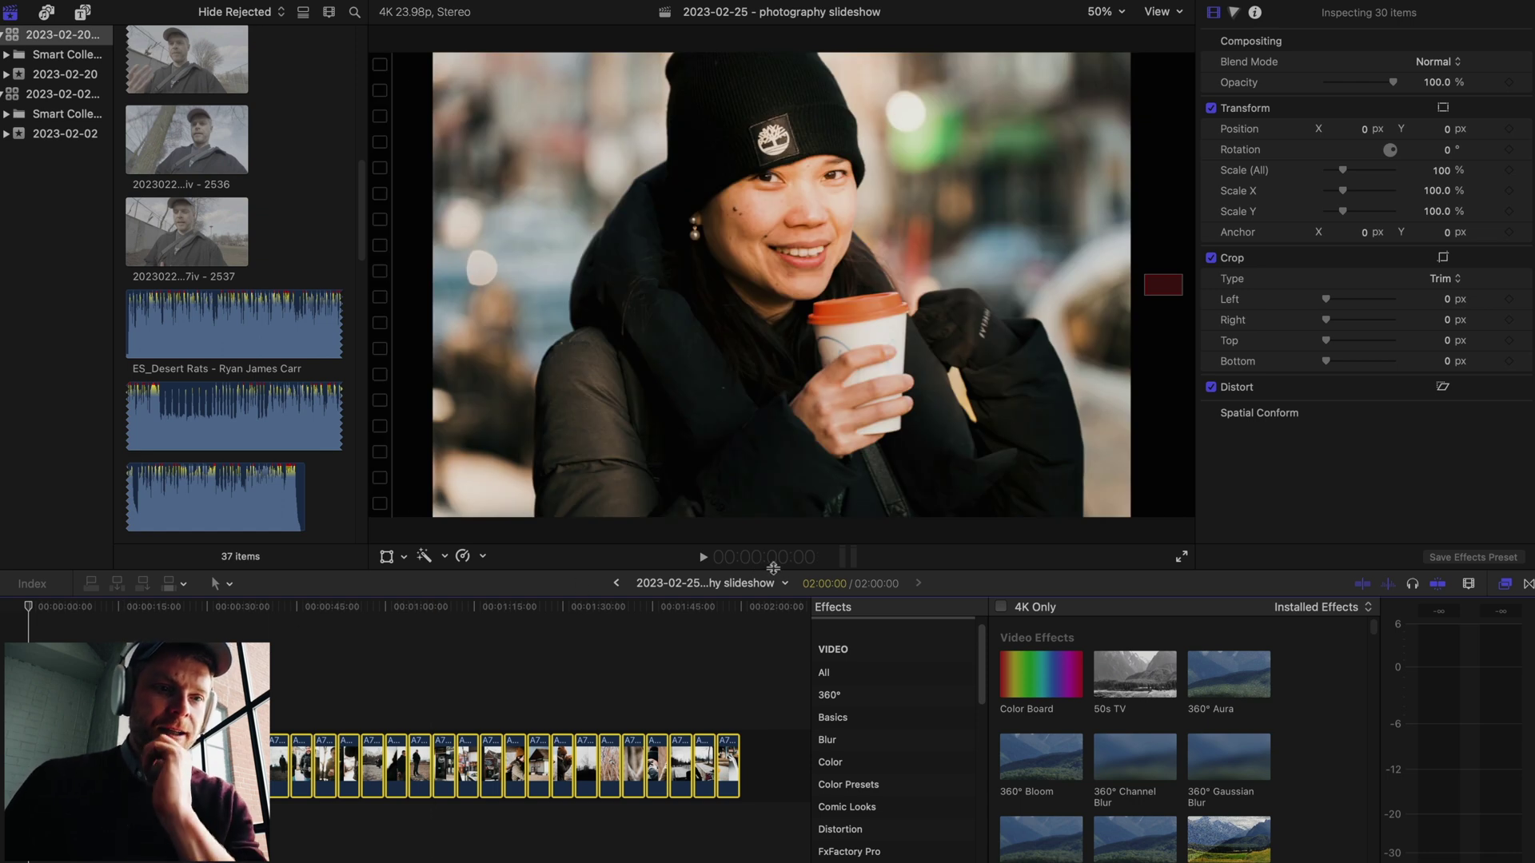
{"action": "key", "text": "ctrl+d"}
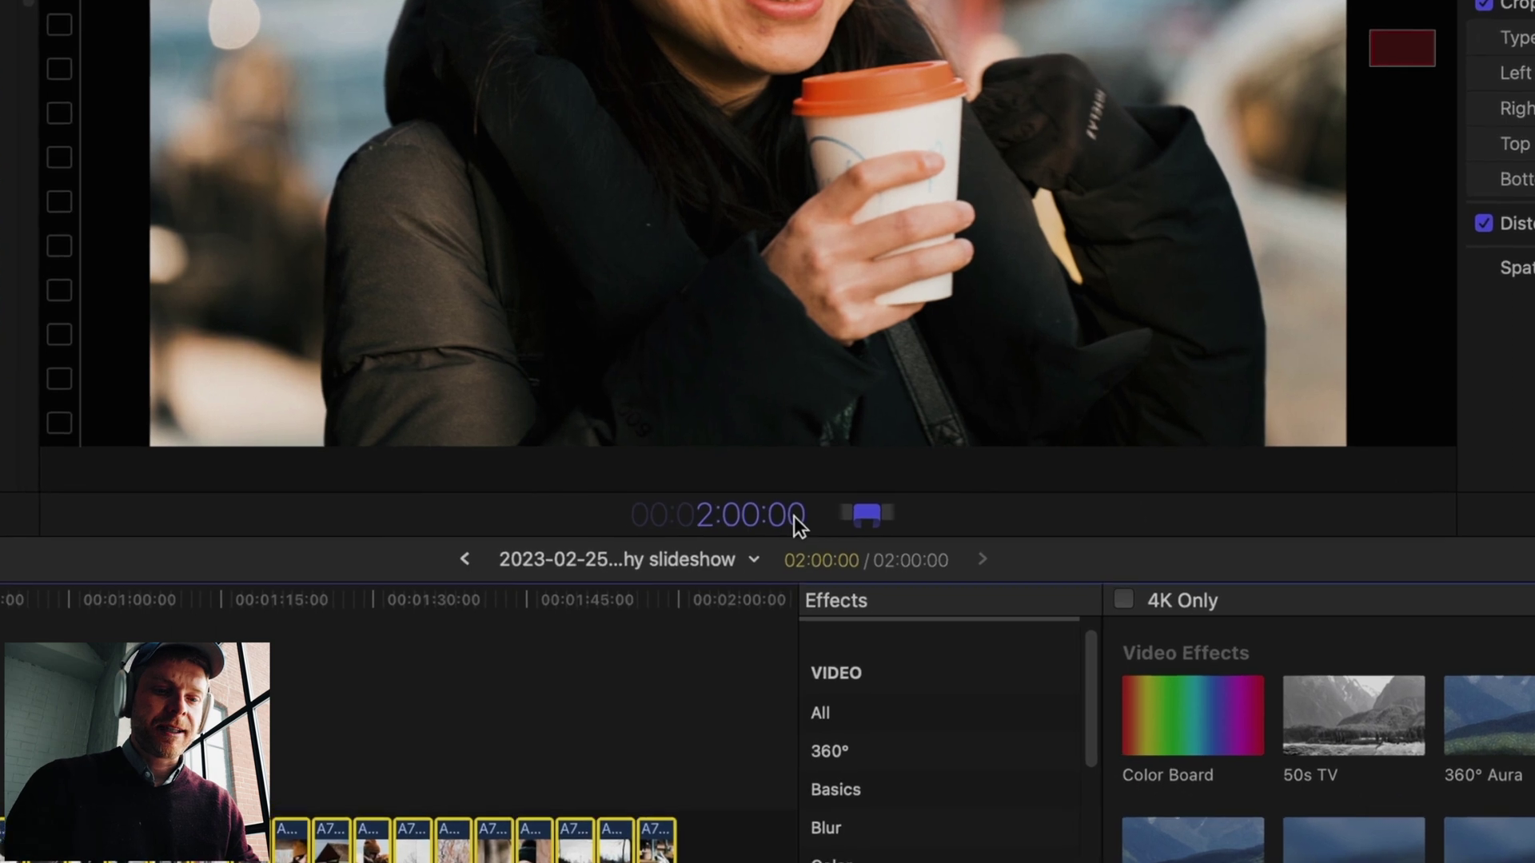
{"action": "type", "text": "20"}
{"action": "key", "text": "Return"}
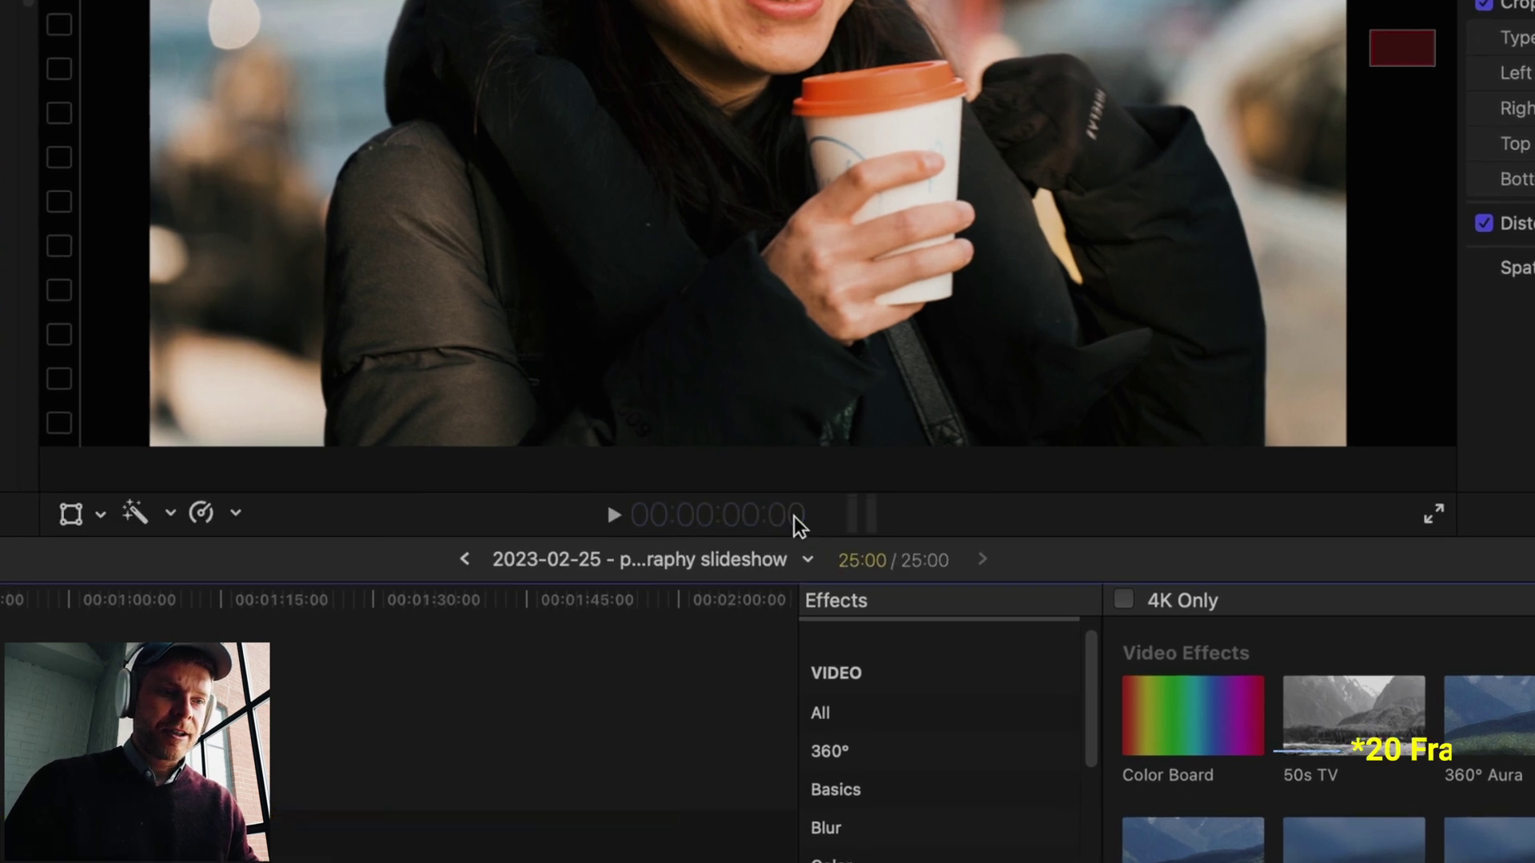
Play back the slideshow from the beginning to check the pace of the photos.
{"action": "key", "text": "super+equal"}
{"action": "key", "text": "super+equal"}
{"action": "key", "text": "super+equal"}
{"action": "scroll", "coordinate": [536, 720], "scroll_direction": "left", "scroll_amount": 8}
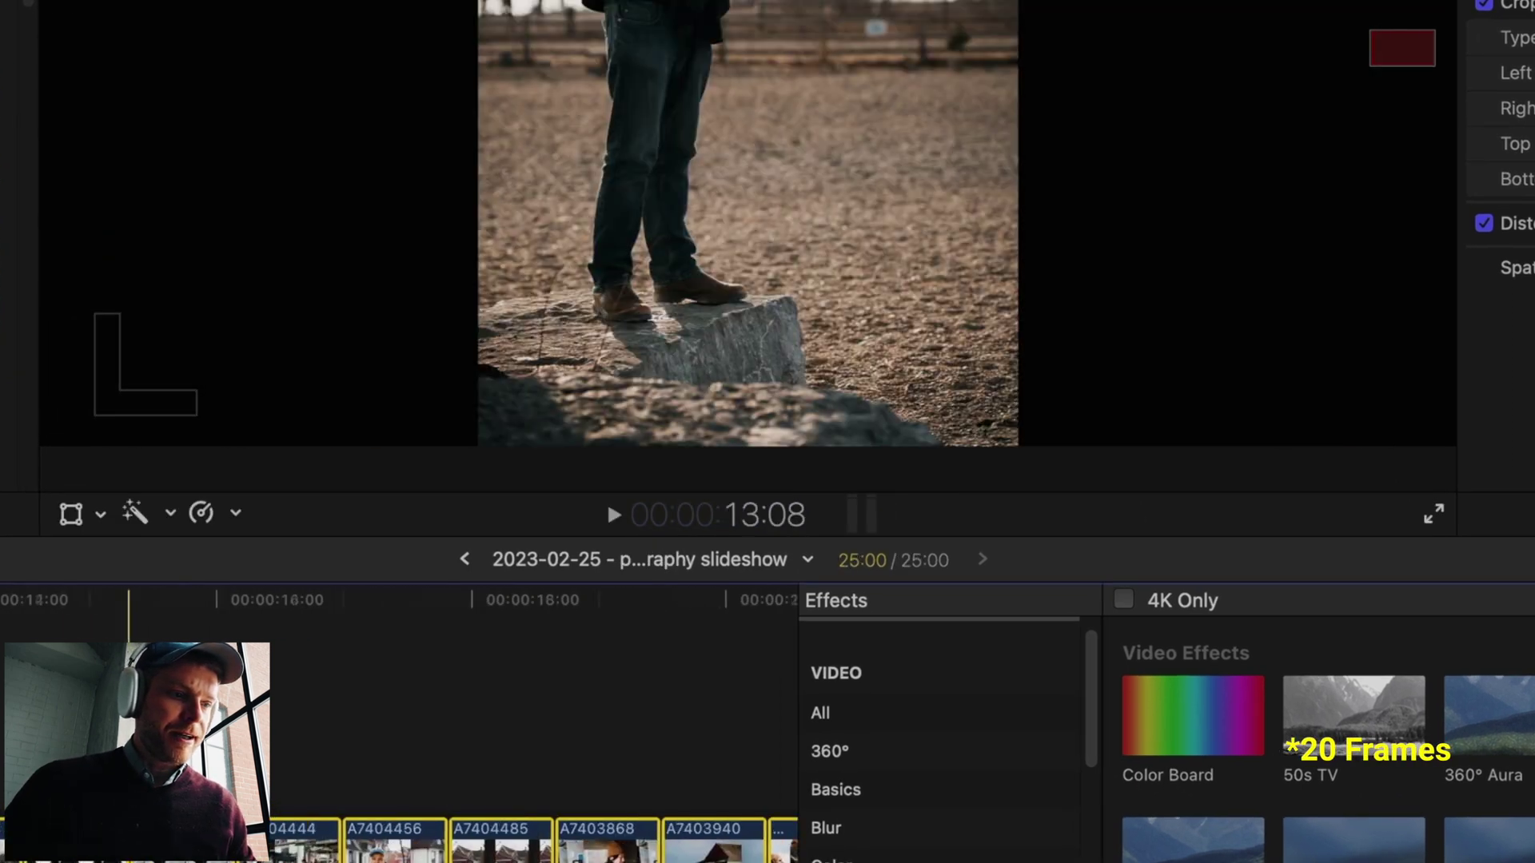
{"action": "key", "text": "super+minus"}
{"action": "key", "text": "Home"}
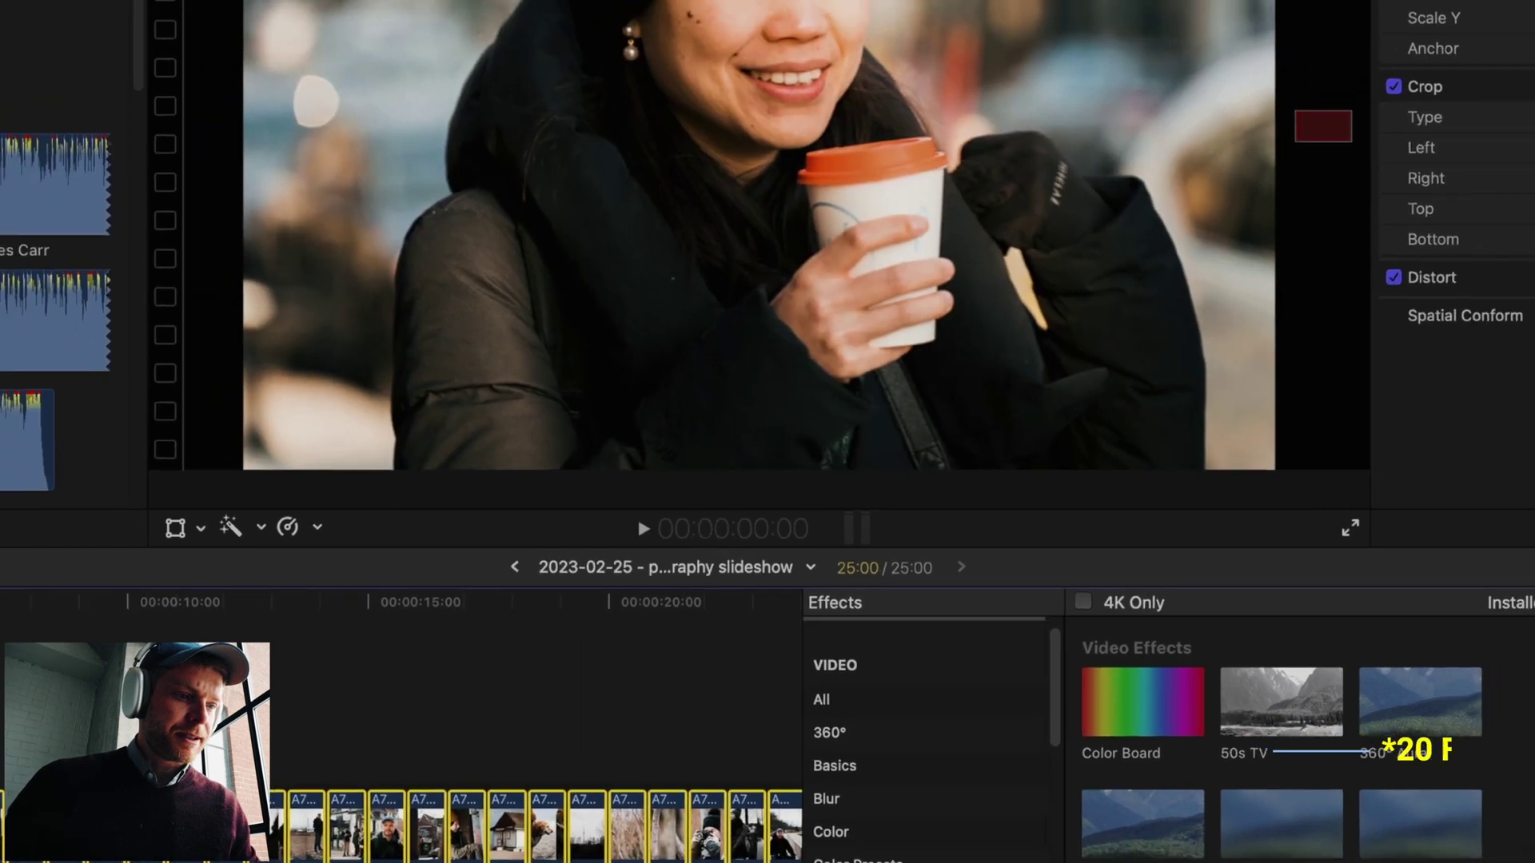
{"action": "key", "text": "space"}
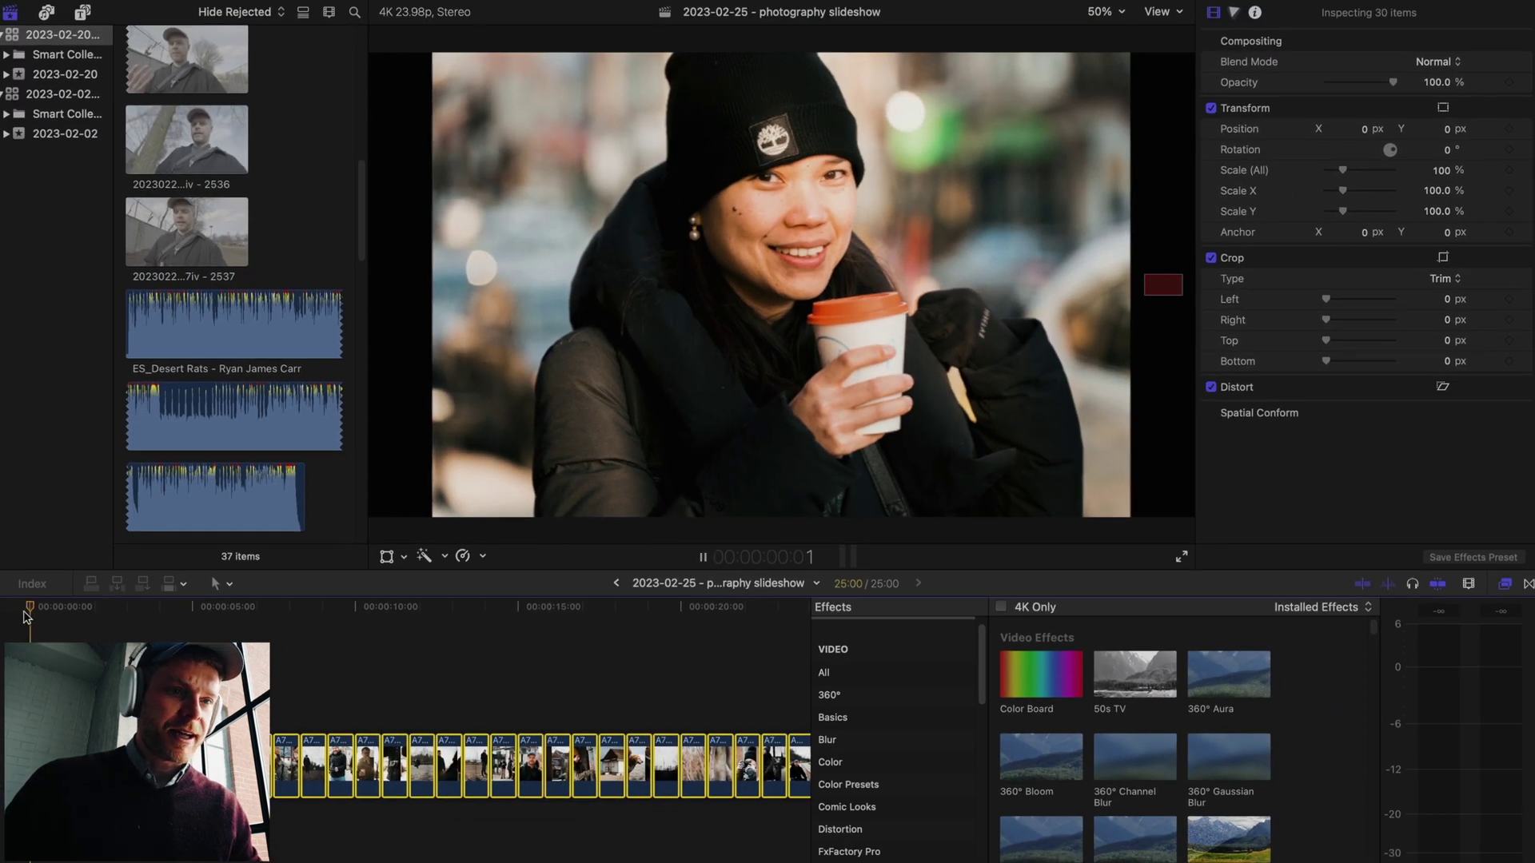
{"action": "key", "text": "space"}
Set the duration of all selected photos to 1 second and 6 frames each.
{"action": "key", "text": "super+minus"}
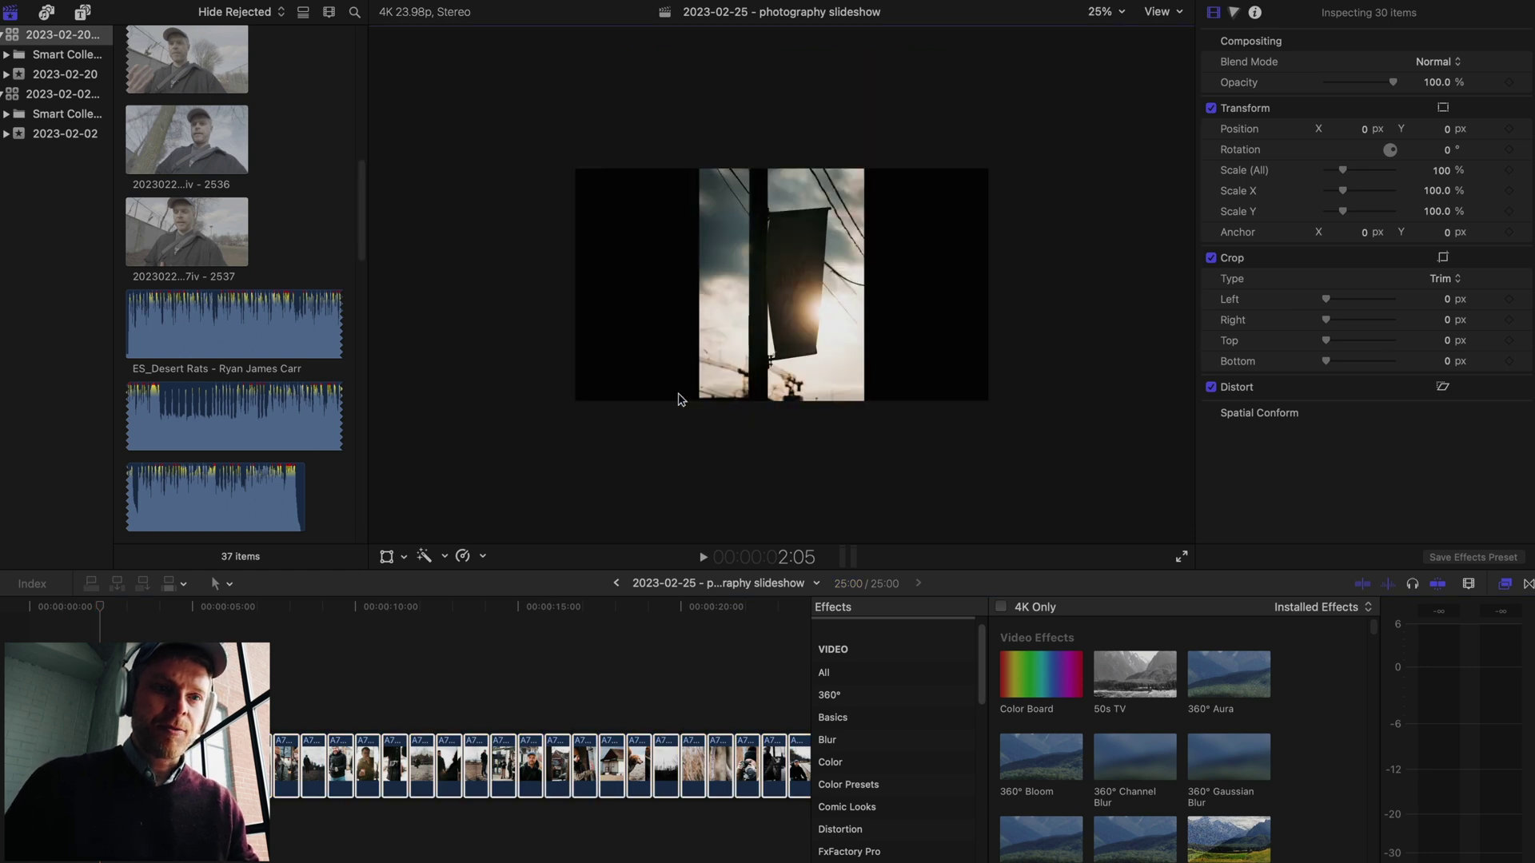
{"action": "left_click_drag", "start_coordinate": [101, 608], "coordinate": [246, 630]}
{"action": "key", "text": "super+minus"}
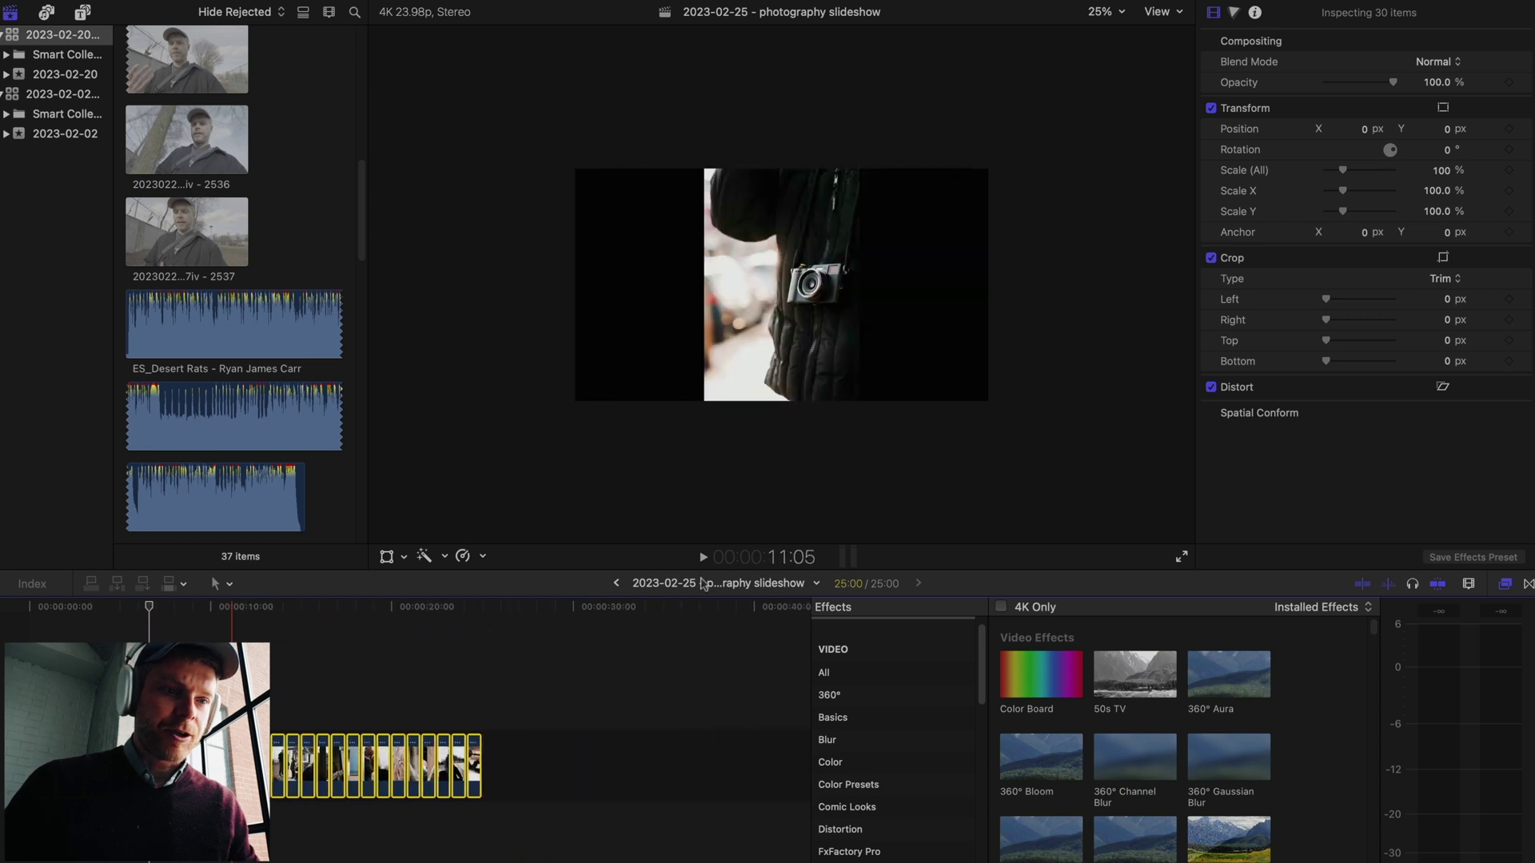
{"action": "left_click", "coordinate": [800, 560]}
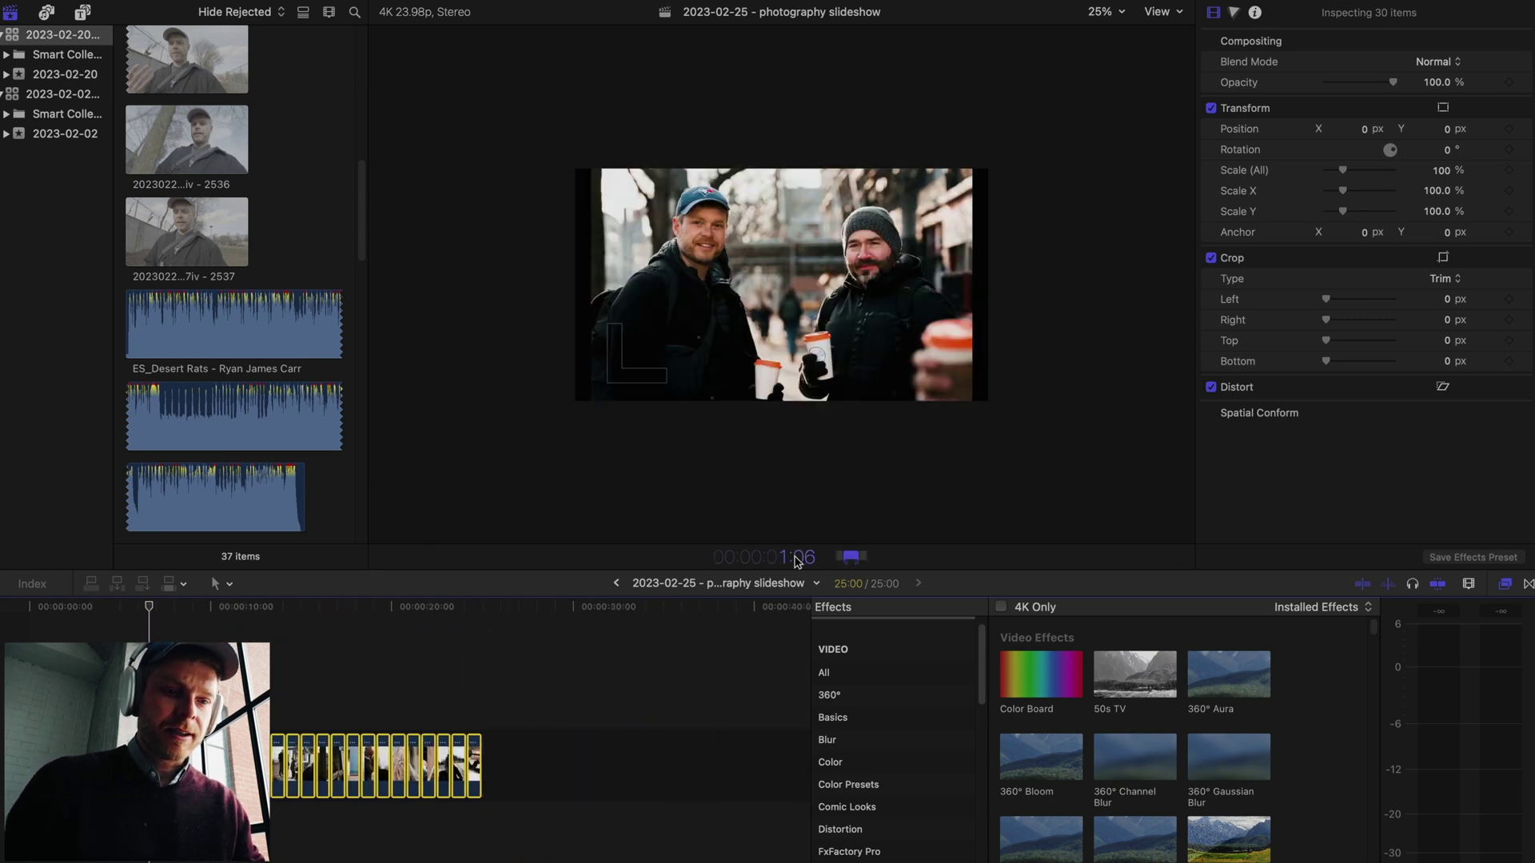
{"action": "type", "text": "106"}
{"action": "key", "text": "Return"}
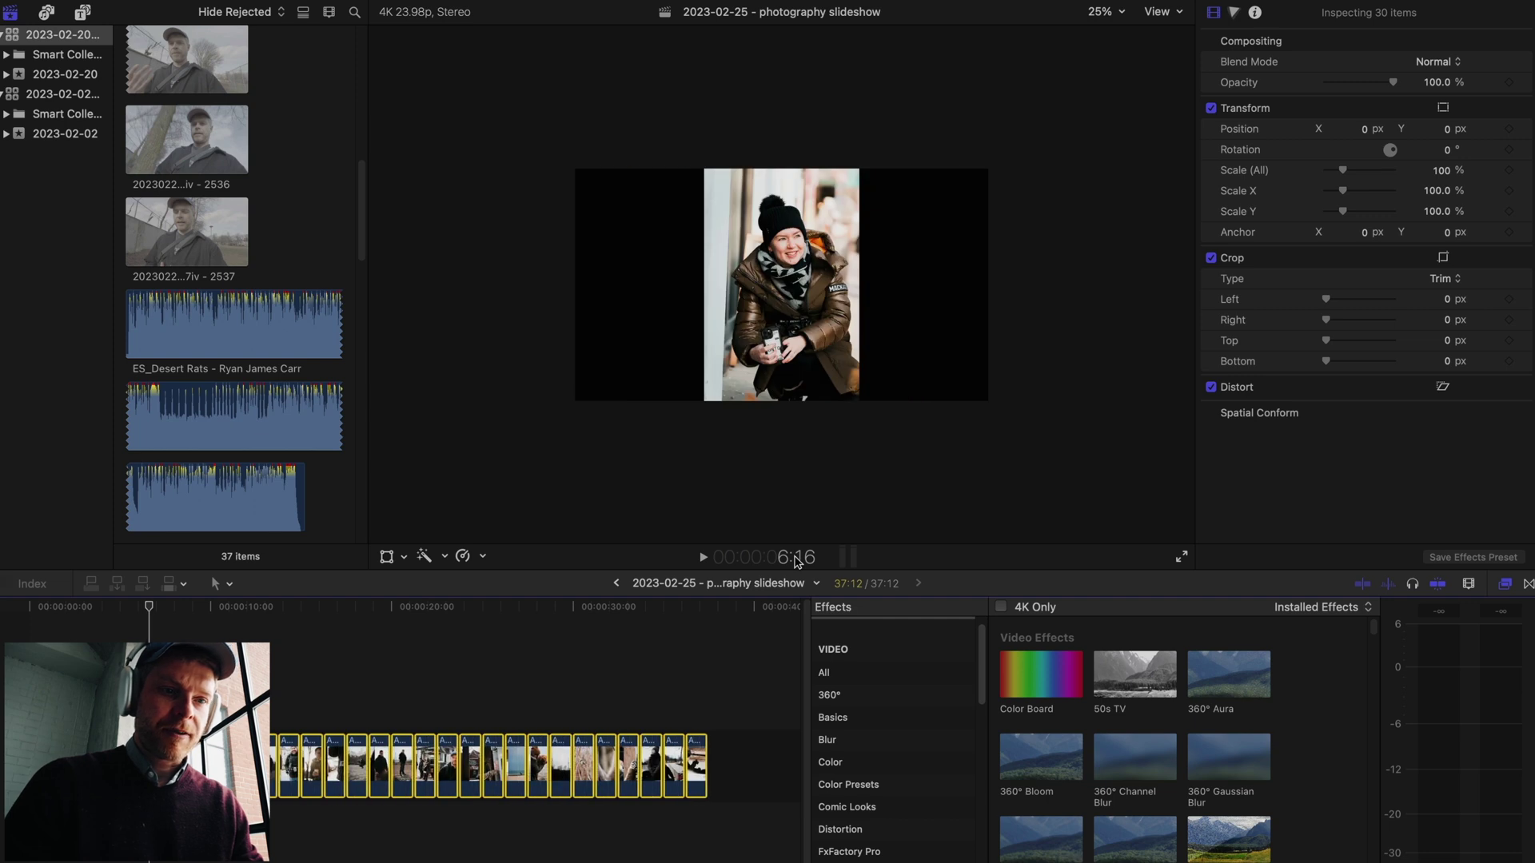
Try a duration of 10 frames for all selected photos, followed by an even shorter one.
{"action": "left_click", "coordinate": [795, 560]}
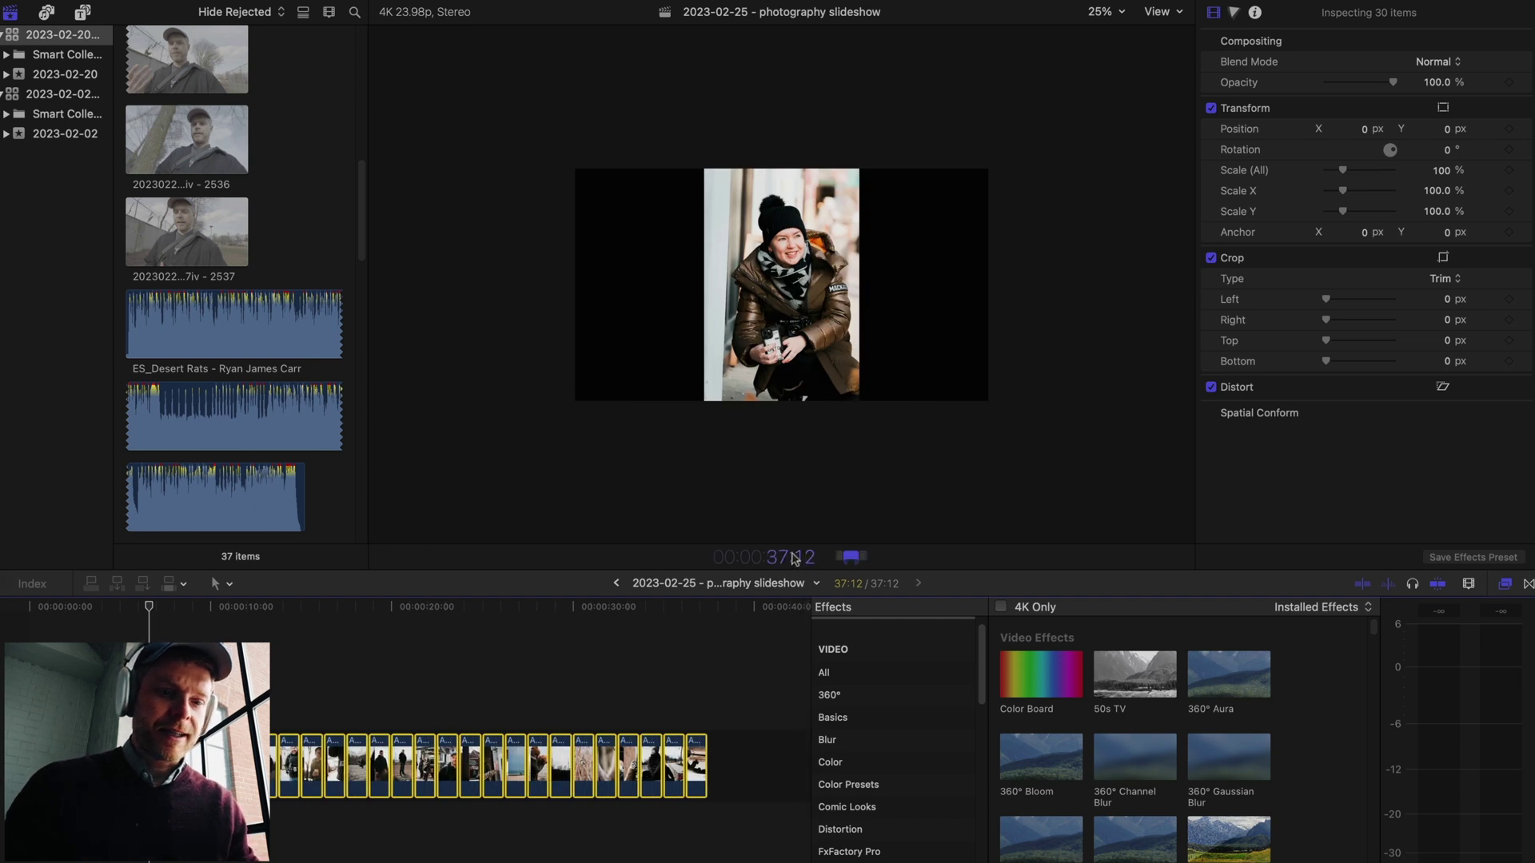
{"action": "type", "text": "10"}
{"action": "key", "text": "Return"}
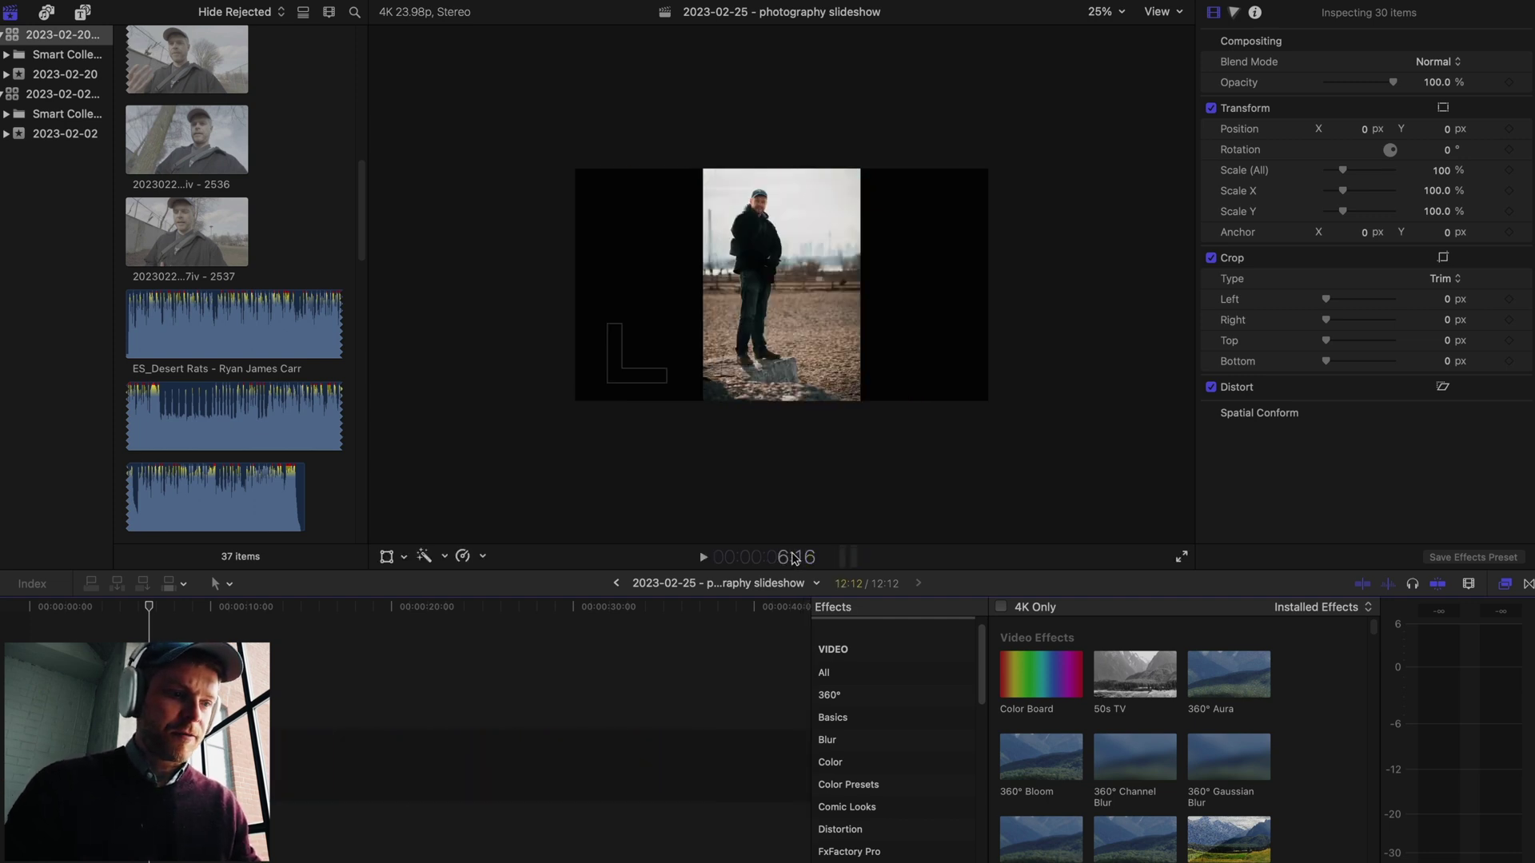
{"action": "left_click", "coordinate": [800, 557]}
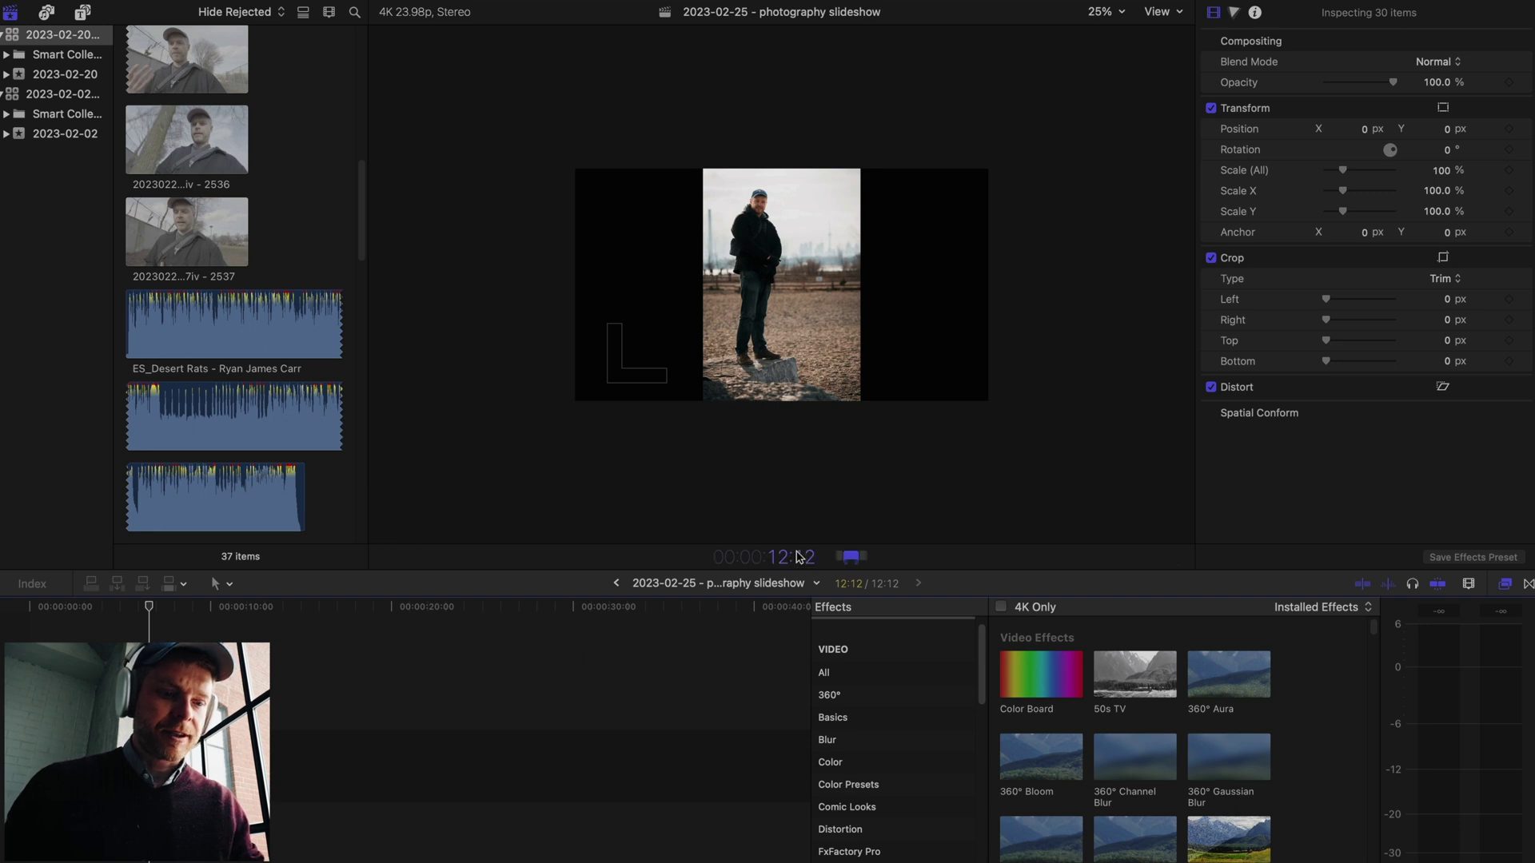
{"action": "key", "text": "Return"}
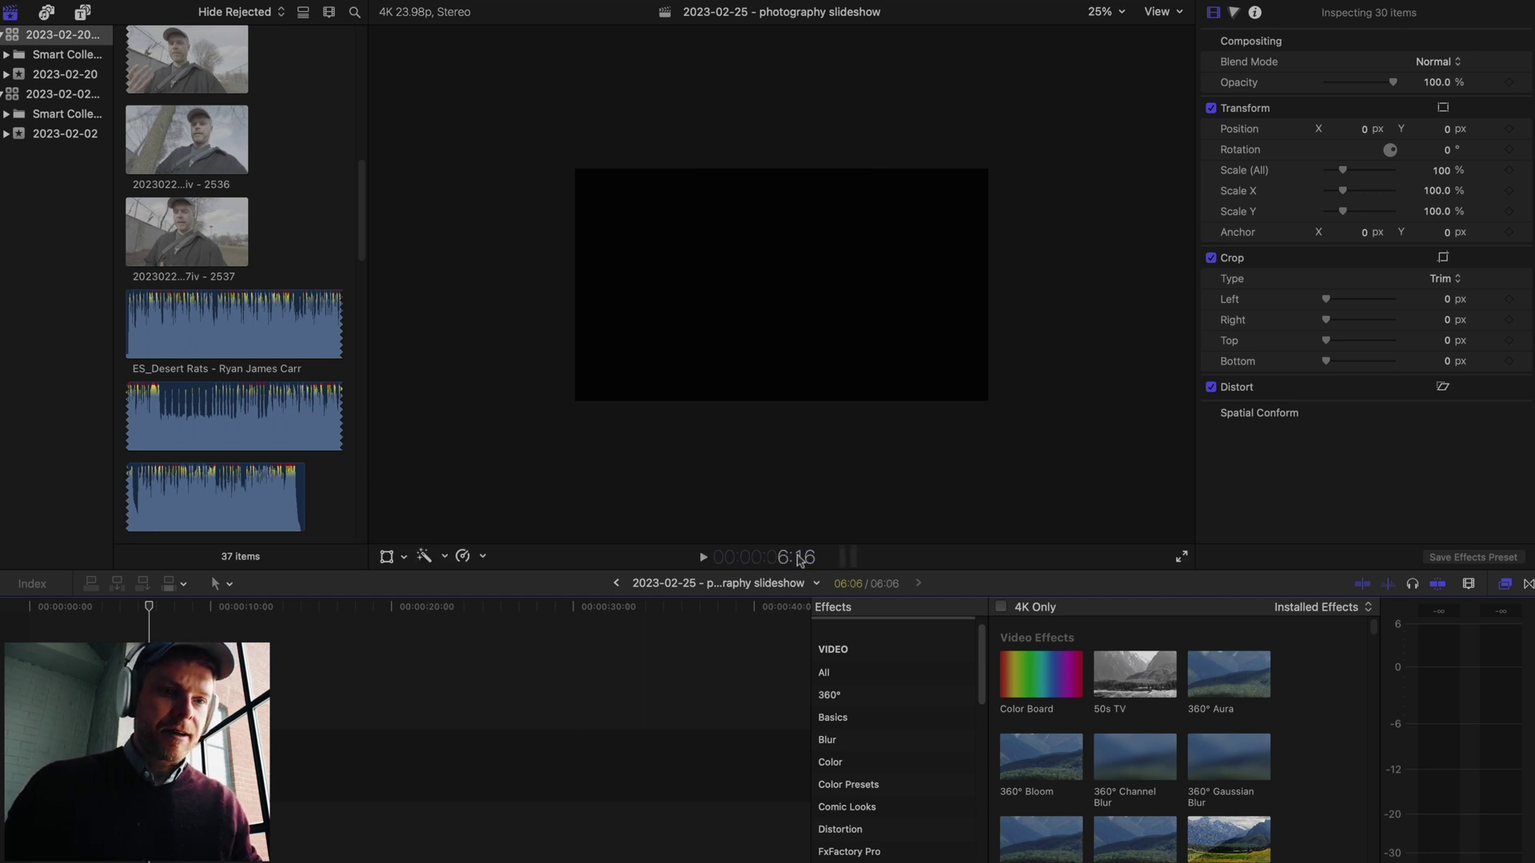
Restore the duration of all selected photos to 1:06 each and check the end of the slideshow.
{"action": "mouse_move", "coordinate": [157, 609]}
{"action": "left_mouse_down"}
{"action": "mouse_move", "coordinate": [8, 609]}
{"action": "mouse_move", "coordinate": [139, 607]}
{"action": "left_mouse_up"}
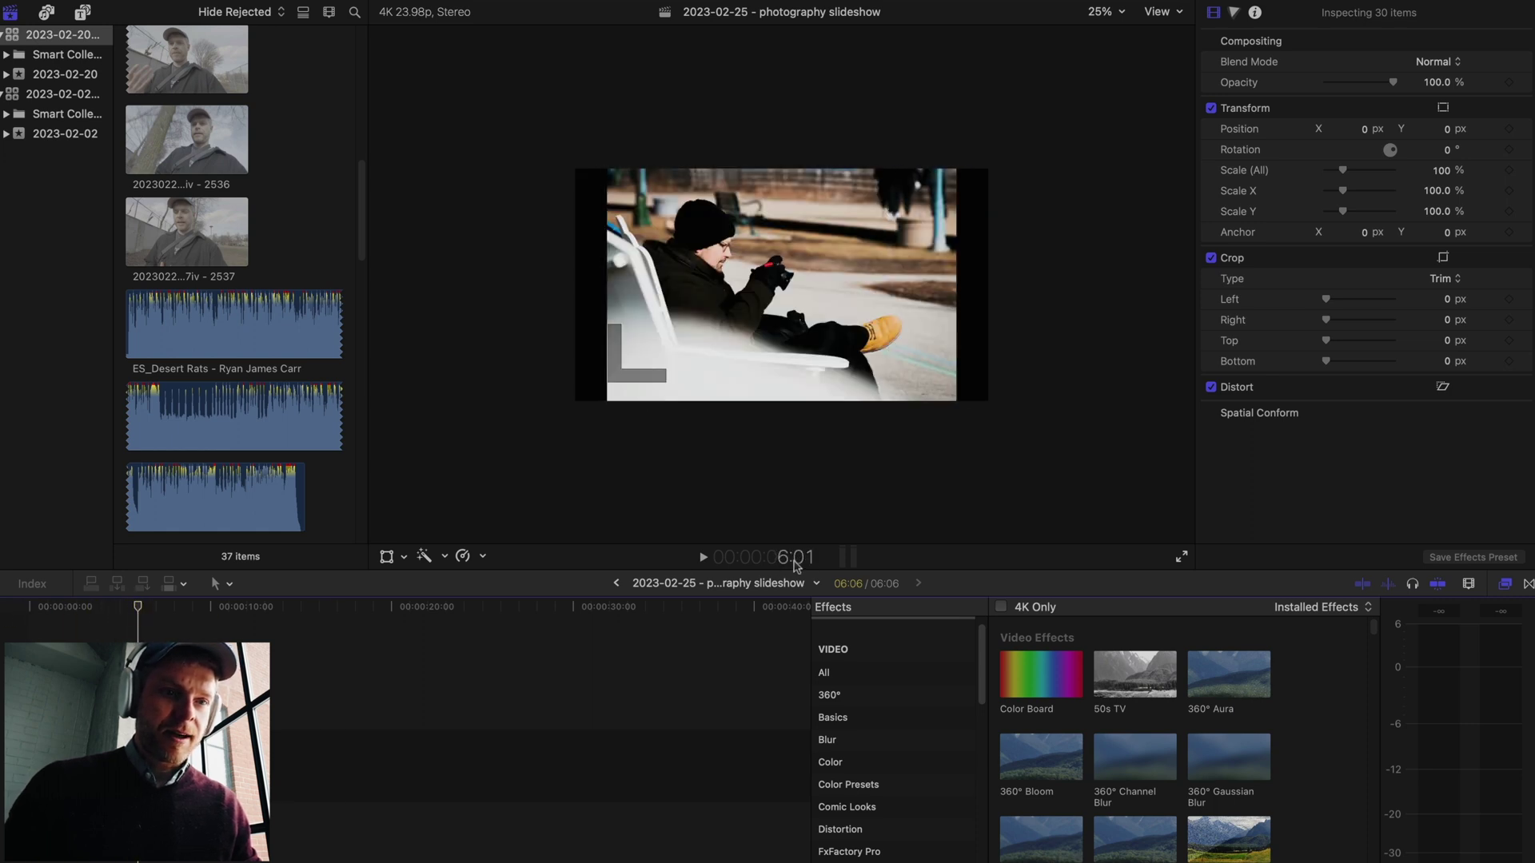
{"action": "left_click", "coordinate": [798, 561]}
{"action": "type", "text": "106"}
{"action": "key", "text": "Return"}
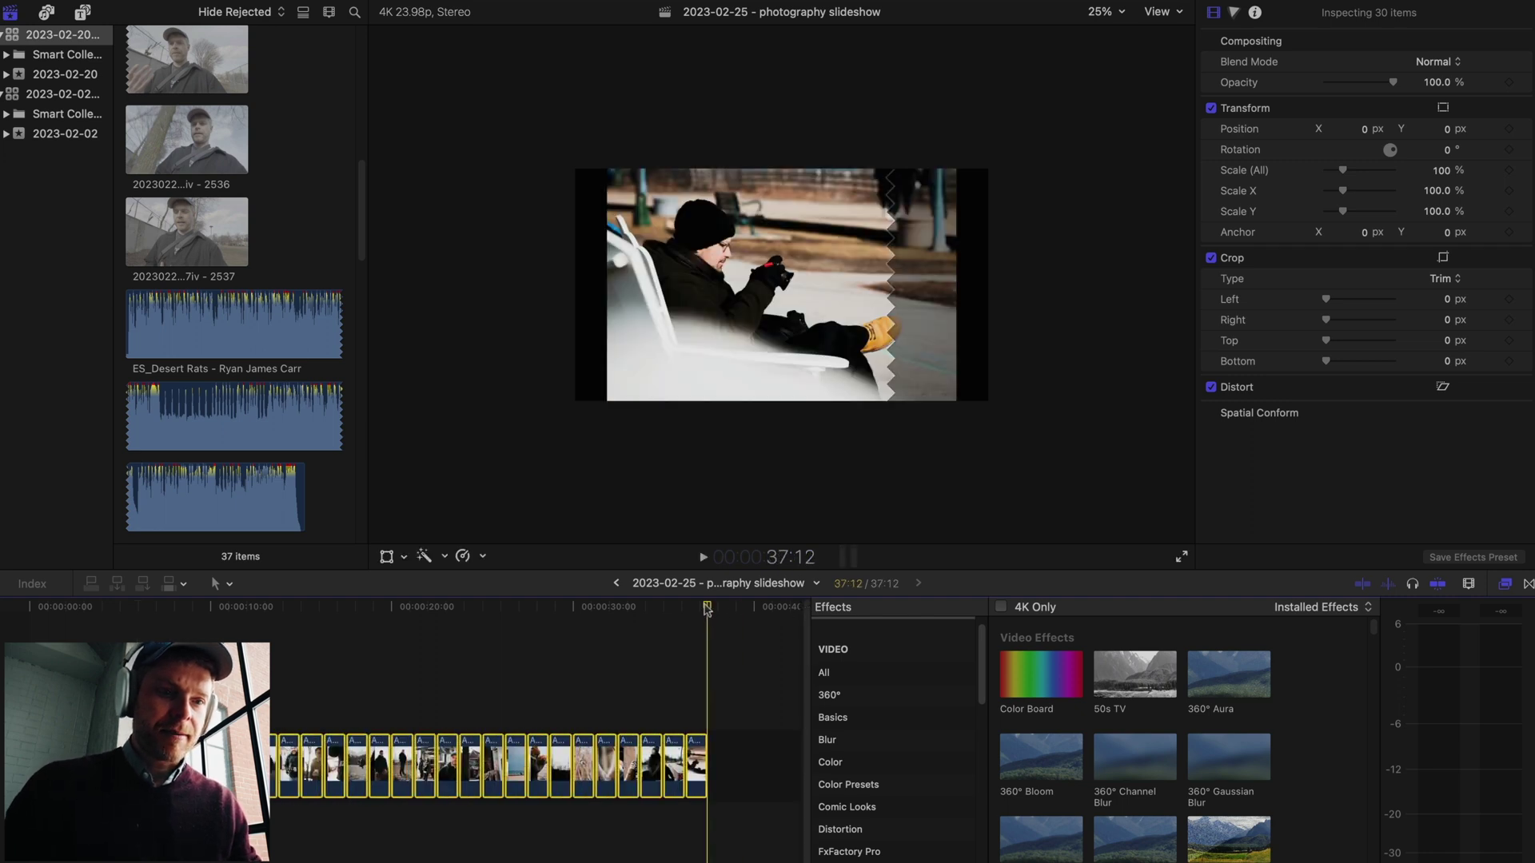
{"action": "mouse_move", "coordinate": [707, 609]}
{"action": "left_mouse_down"}
{"action": "mouse_move", "coordinate": [663, 611]}
{"action": "mouse_move", "coordinate": [705, 620]}
{"action": "left_mouse_up"}
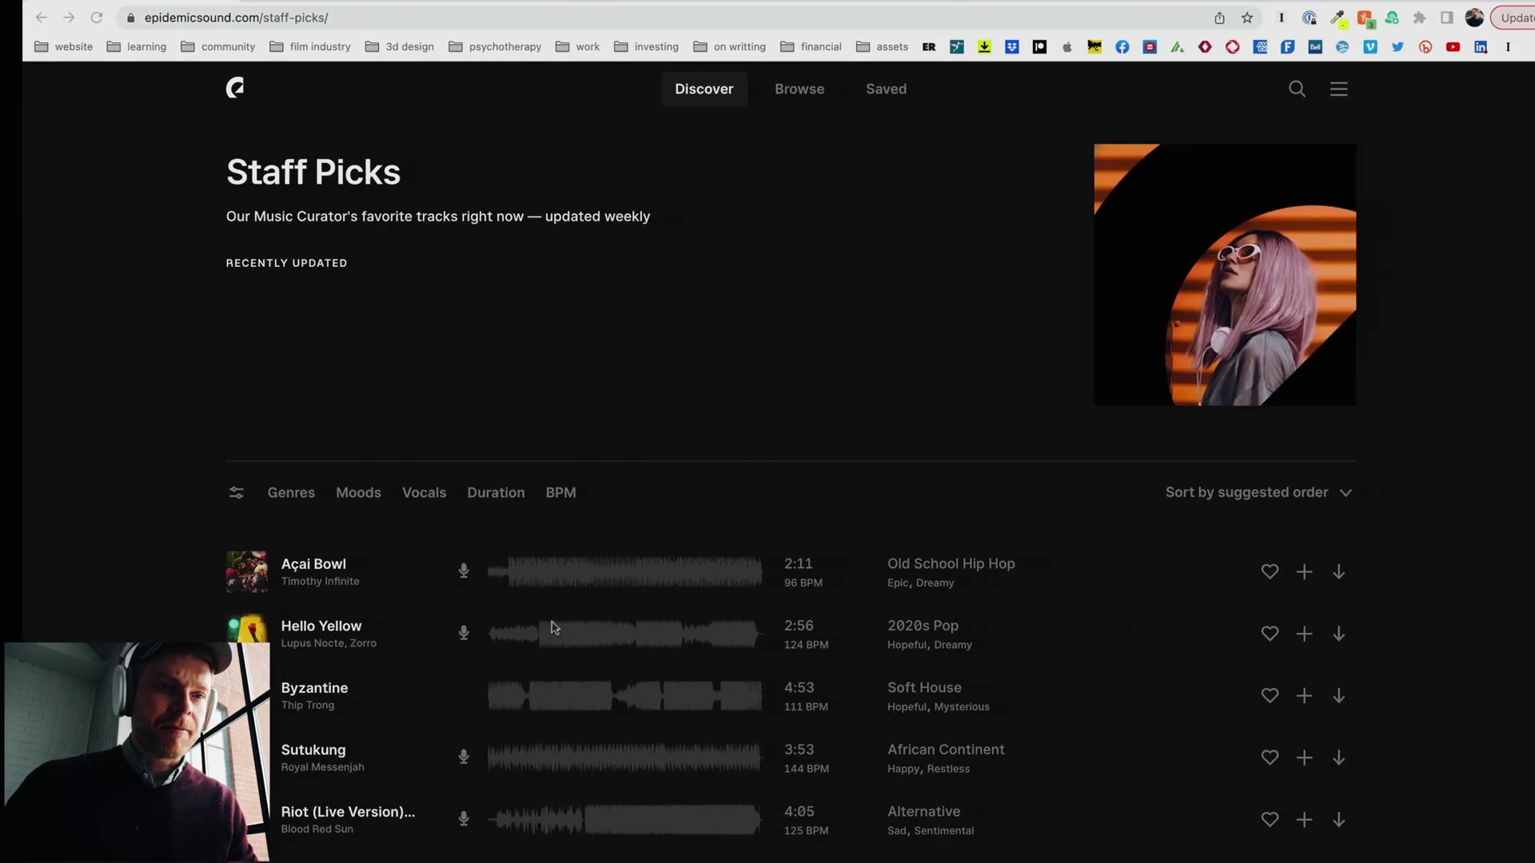
On the Epidemic Sound website, preview the track No Hesitation from the Hip Hop genre and download its full mix as an MP3.
{"action": "left_click", "coordinate": [752, 105]}
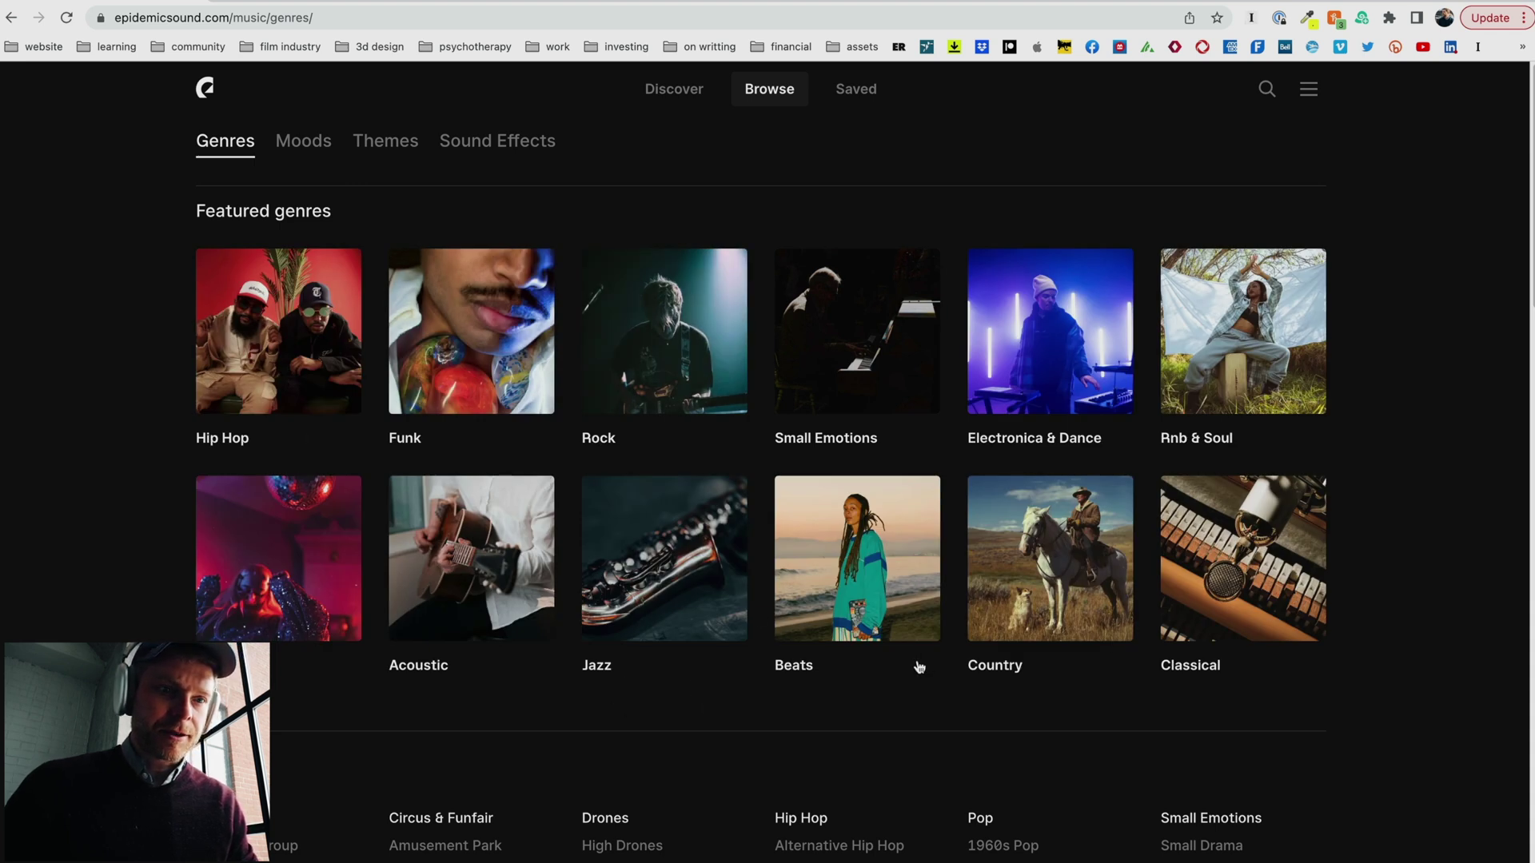
{"action": "left_click", "coordinate": [312, 355]}
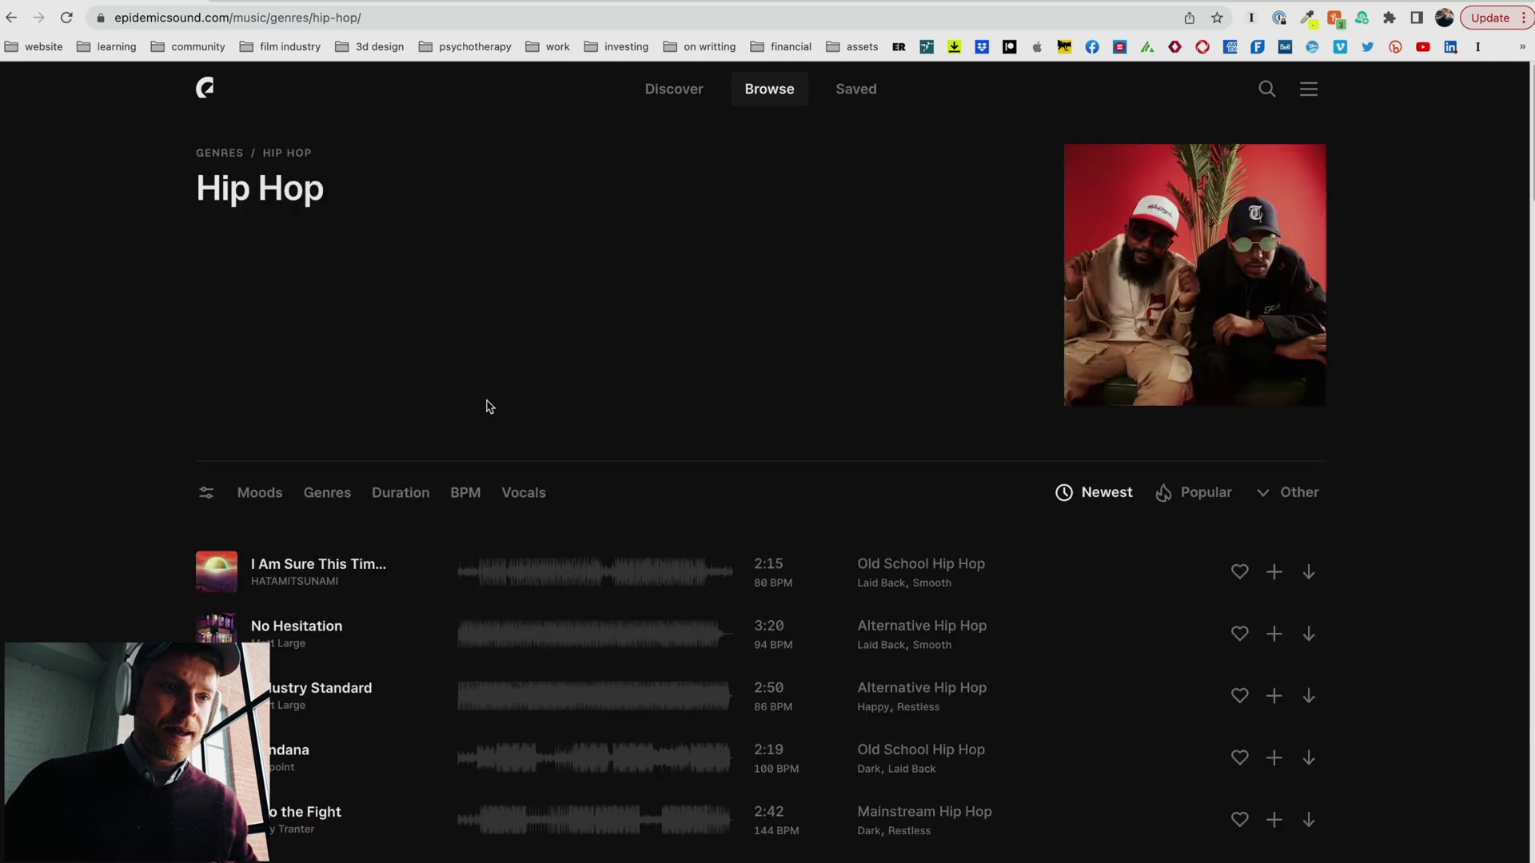
{"action": "scroll", "coordinate": [464, 448], "scroll_direction": "down", "scroll_amount": 1}
{"action": "scroll", "coordinate": [431, 502], "scroll_direction": "down", "scroll_amount": 1}
{"action": "left_click", "coordinate": [470, 520]}
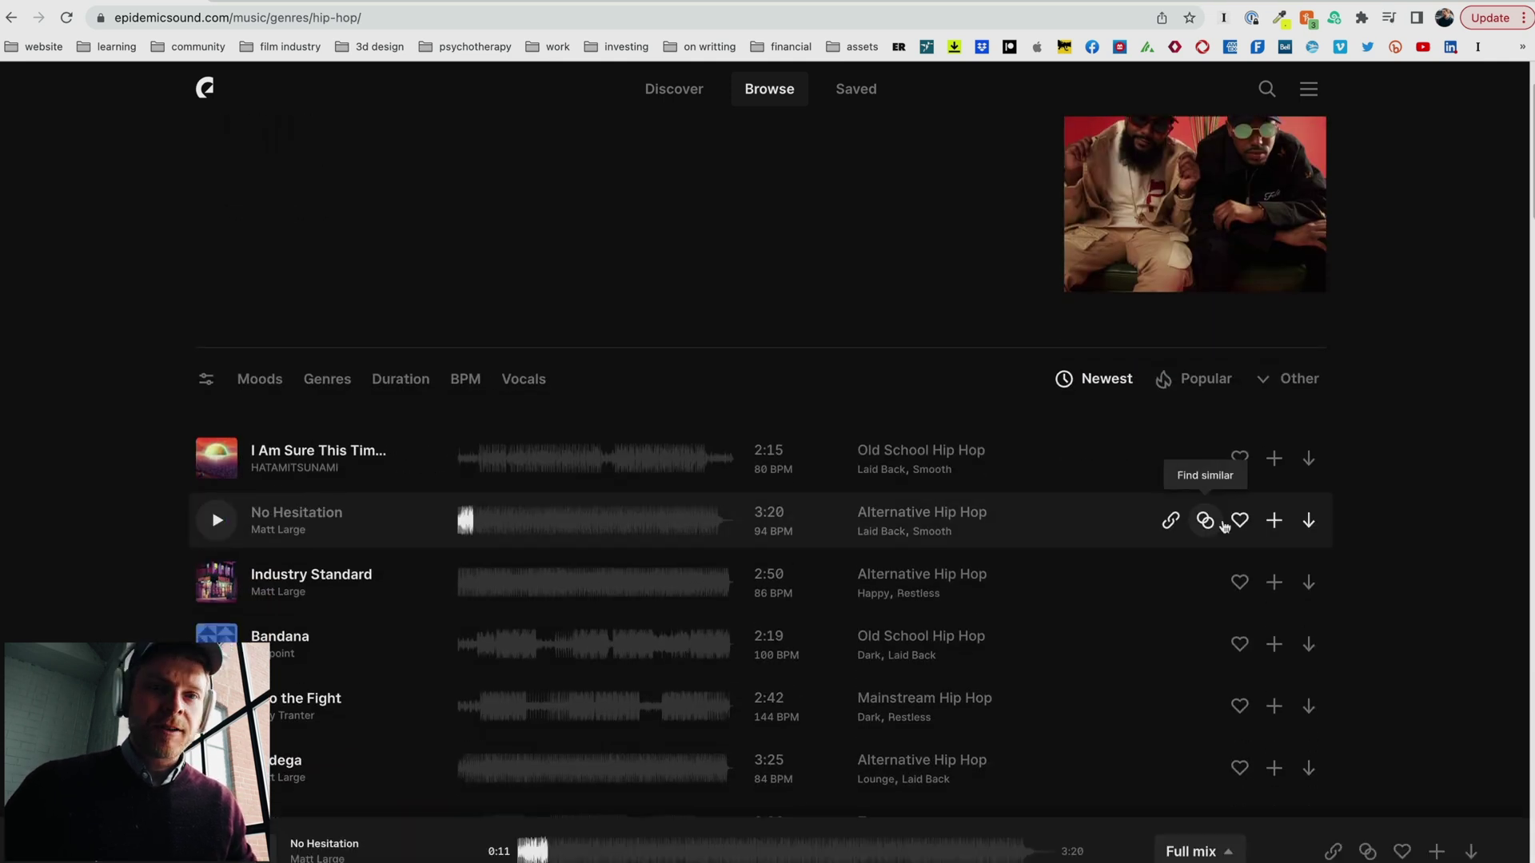
{"action": "left_click", "coordinate": [1308, 522]}
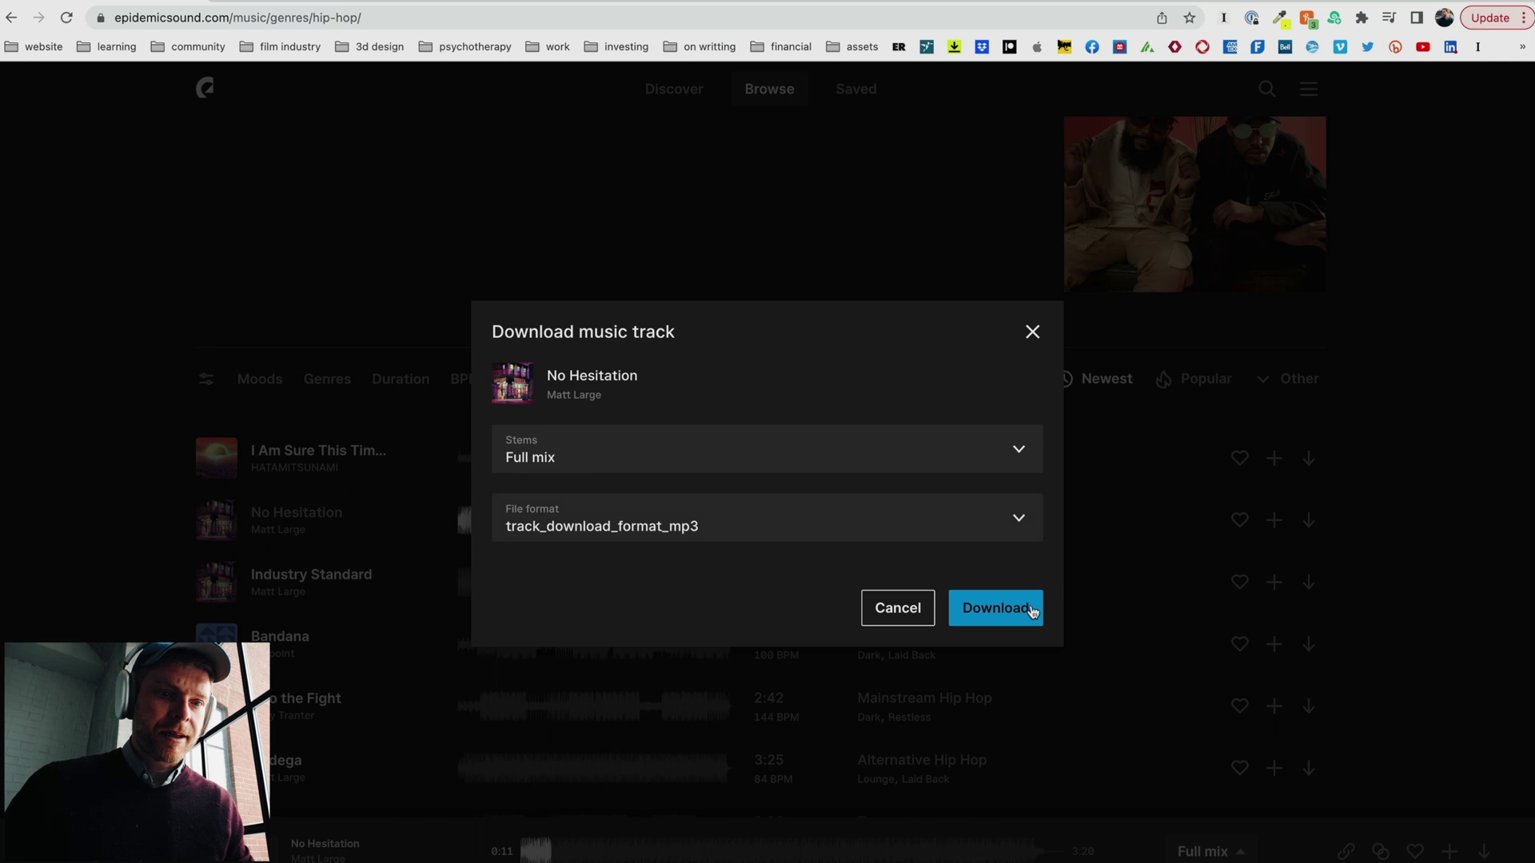
{"action": "left_click", "coordinate": [996, 608]}
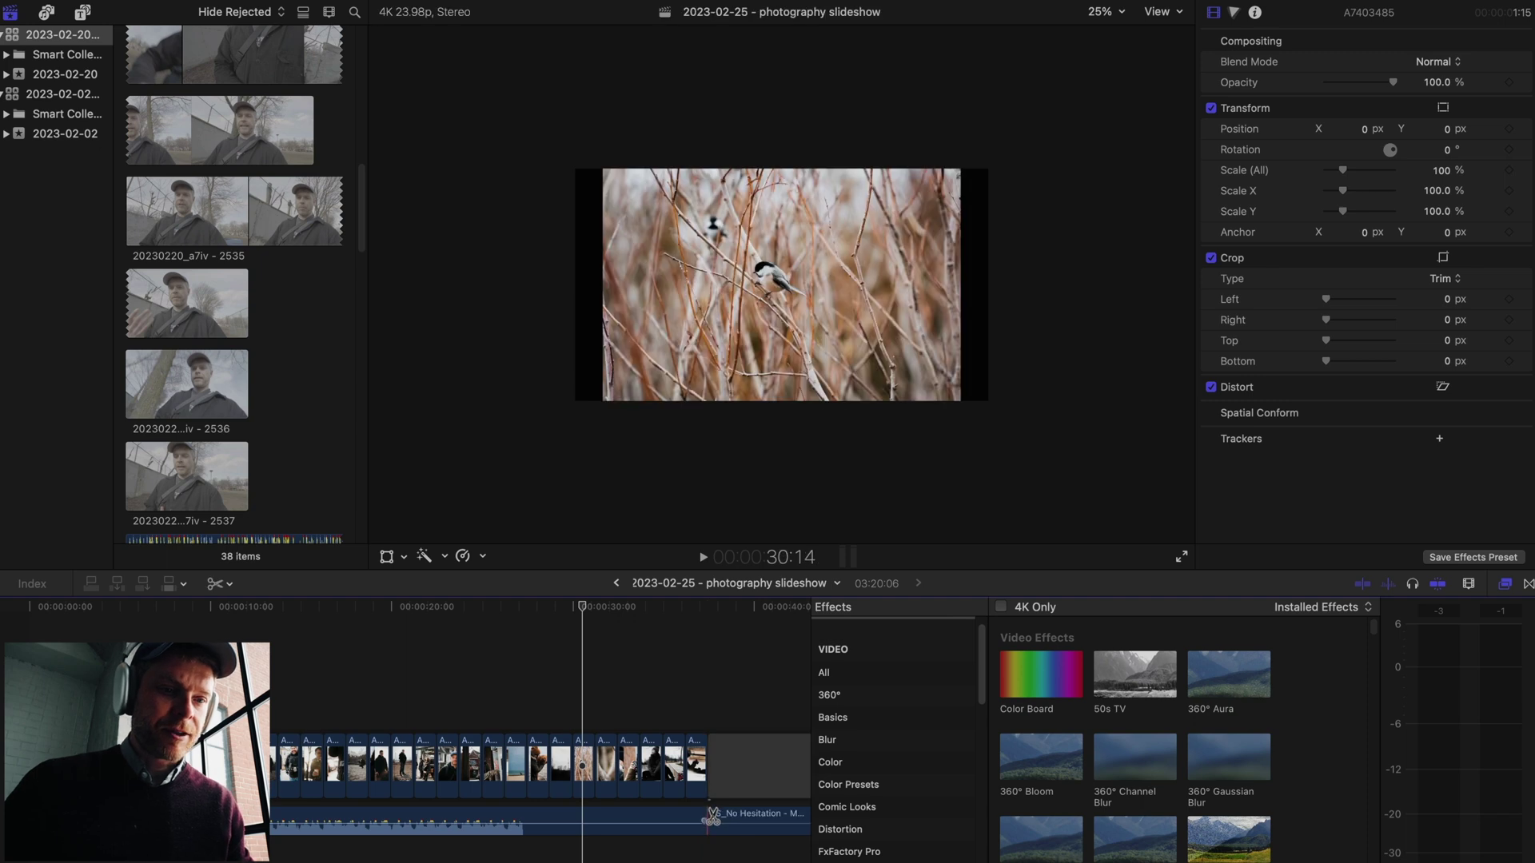
Delete the cut-off part of the No Hesitation music track that extends past the last photo.
{"action": "key", "text": "a"}
{"action": "left_click", "coordinate": [752, 815]}
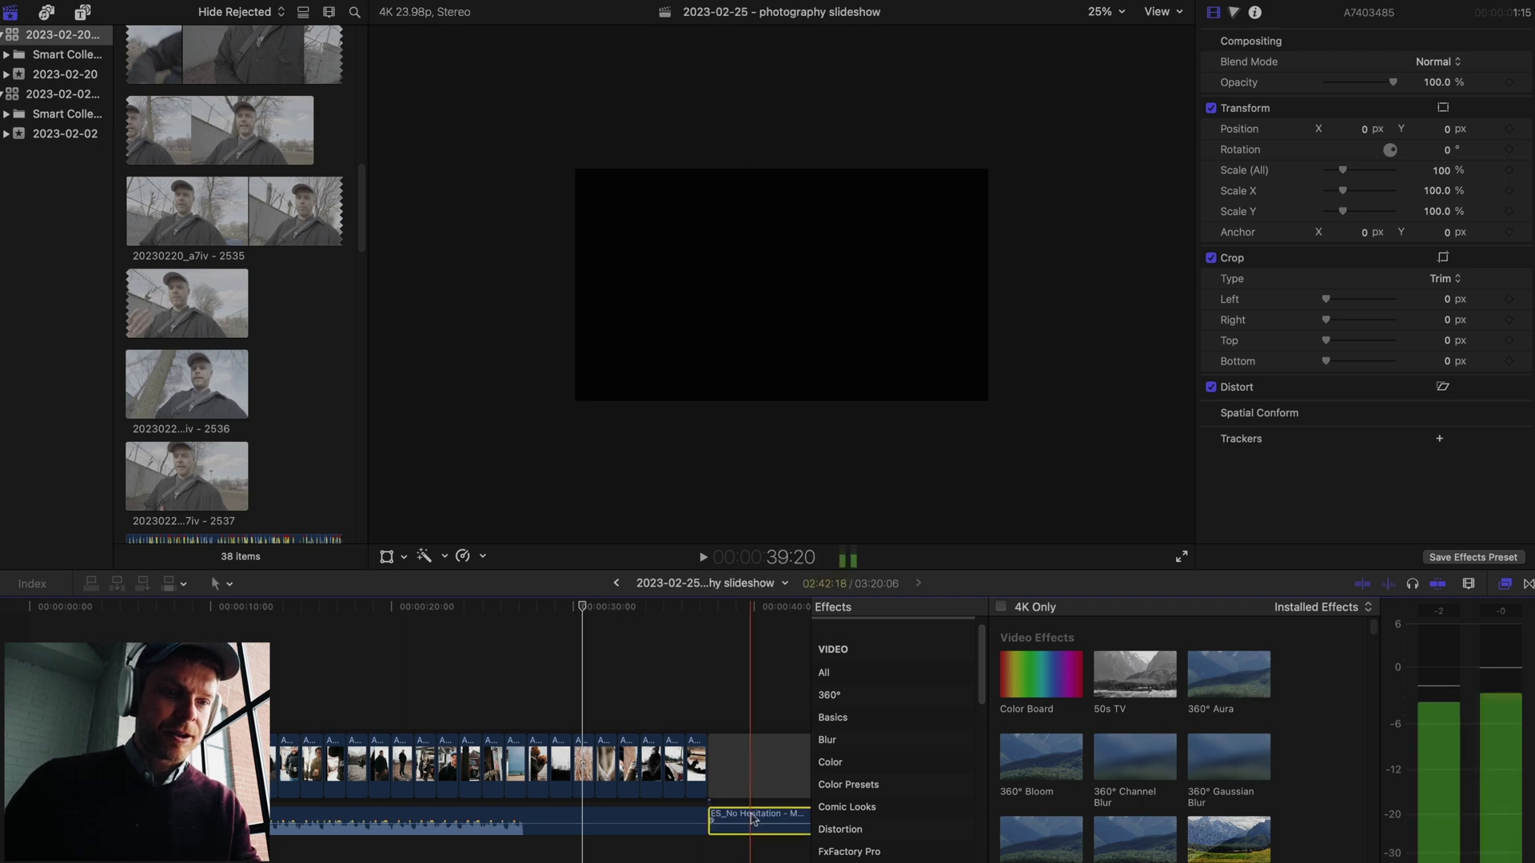
{"action": "key", "text": "Delete"}
Skim through the slideshow with its music and delete the empty gap clip after the last photo.
{"action": "left_click", "coordinate": [760, 772]}
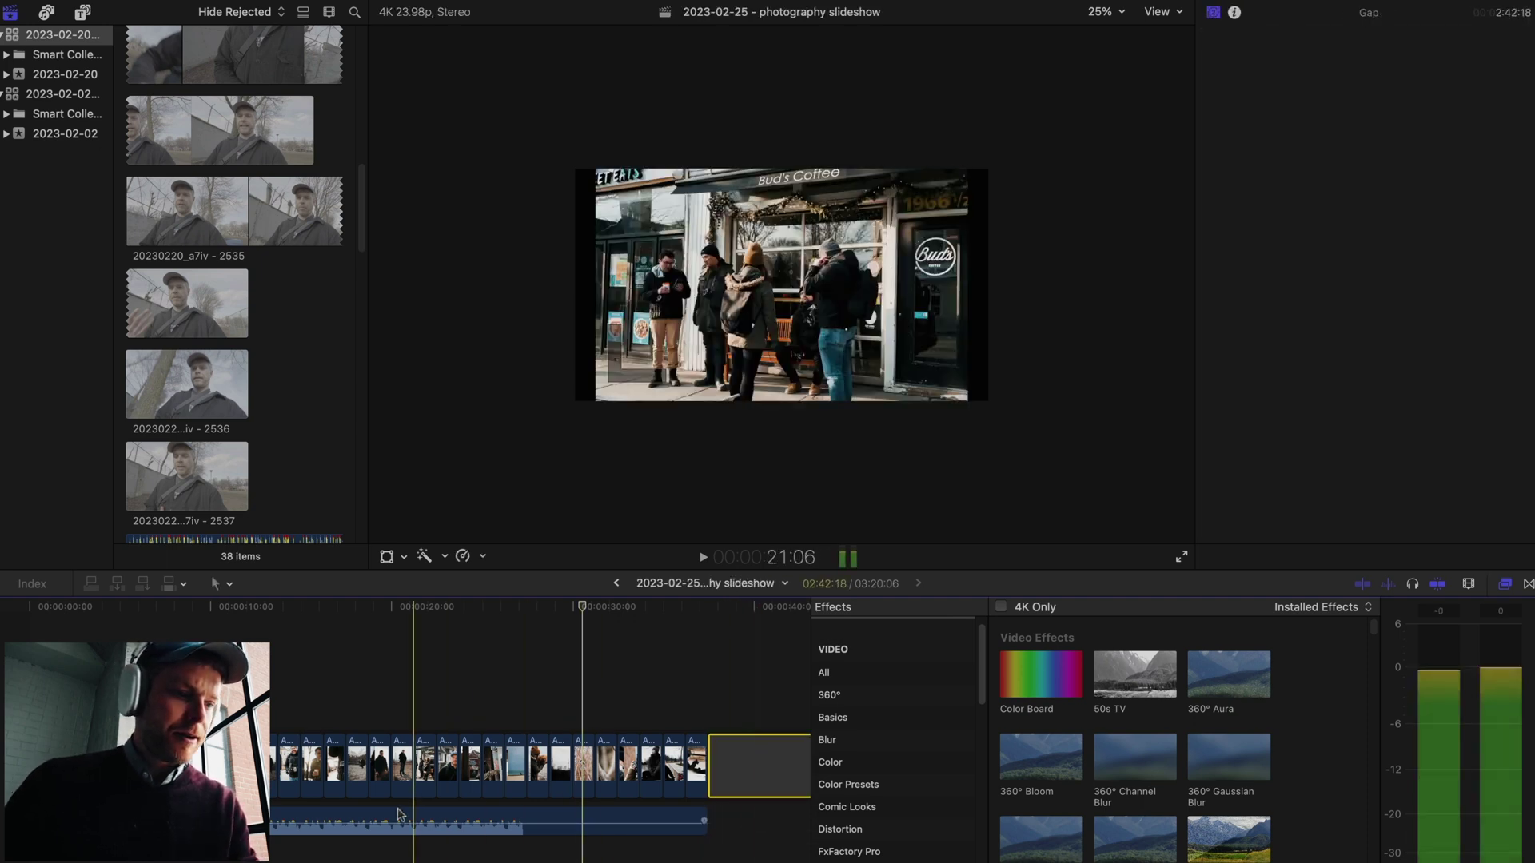
{"action": "key", "text": "XF86AudioLowerVolume"}
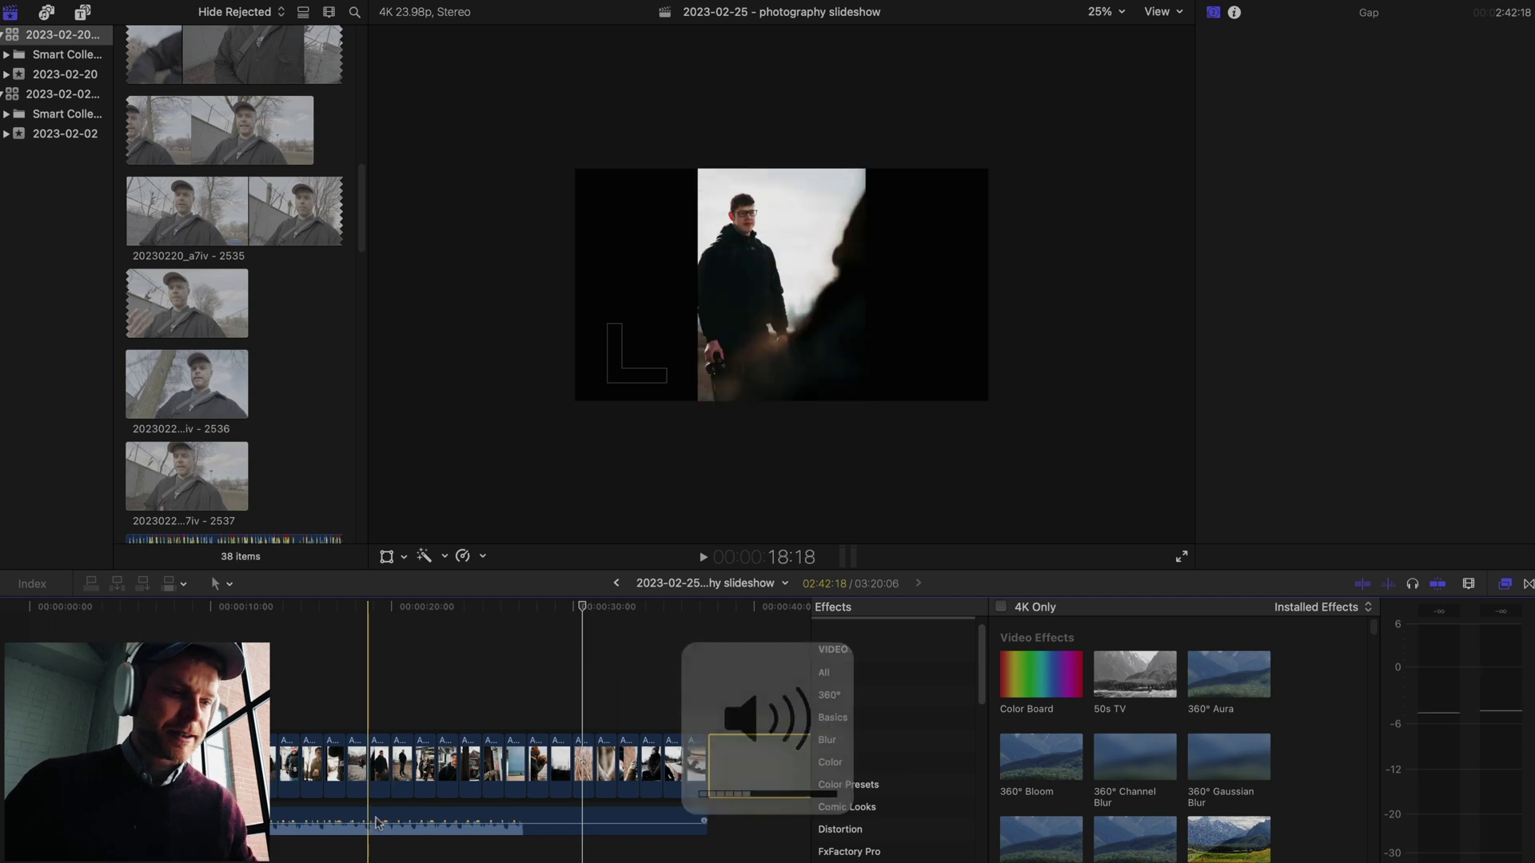
{"action": "left_click_drag", "start_coordinate": [368, 821], "coordinate": [365, 825]}
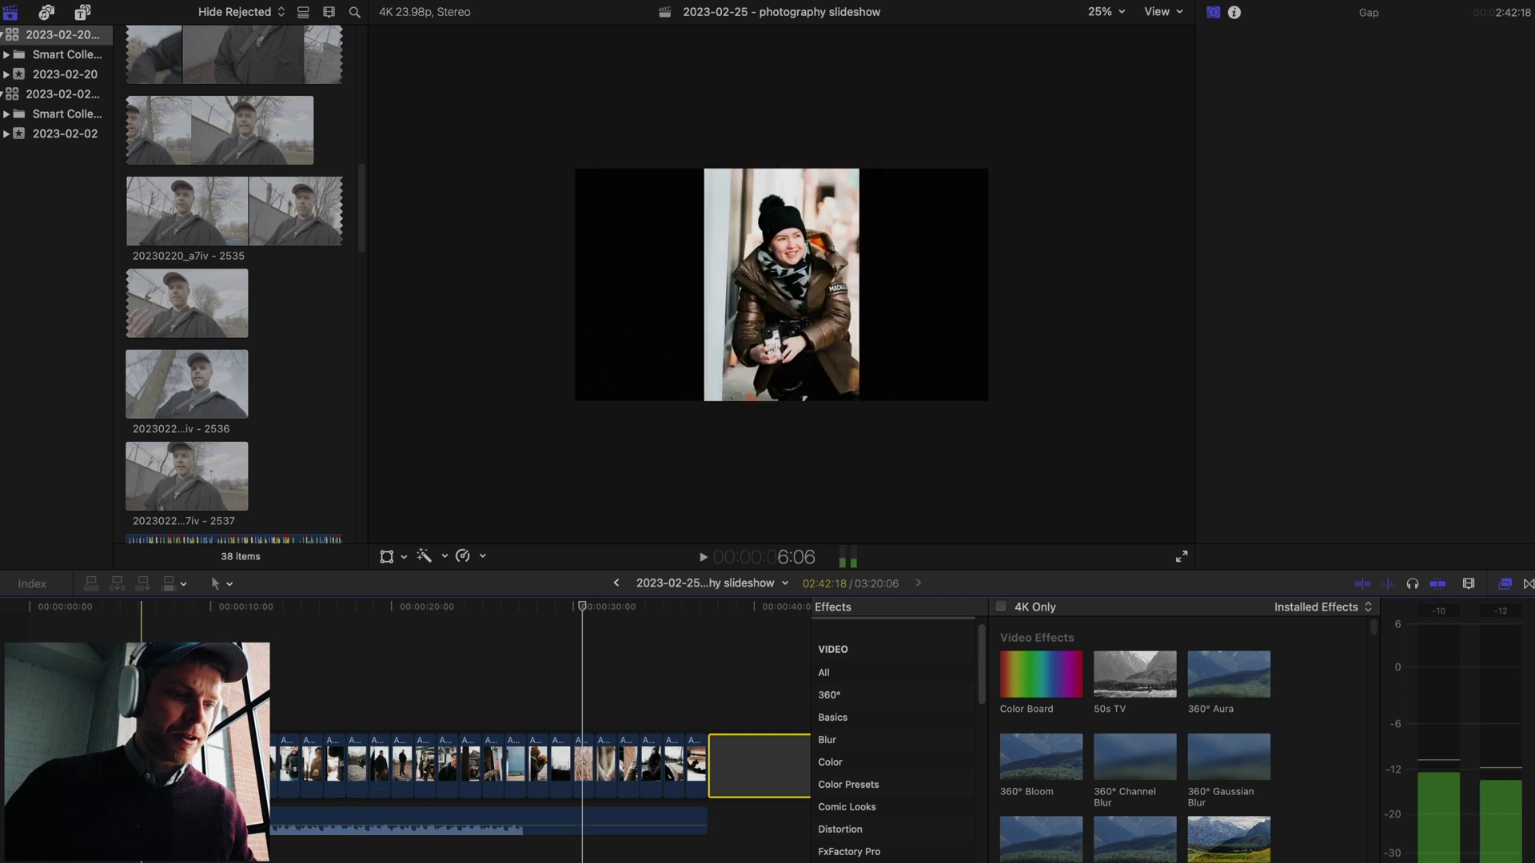
{"action": "left_click", "coordinate": [30, 622]}
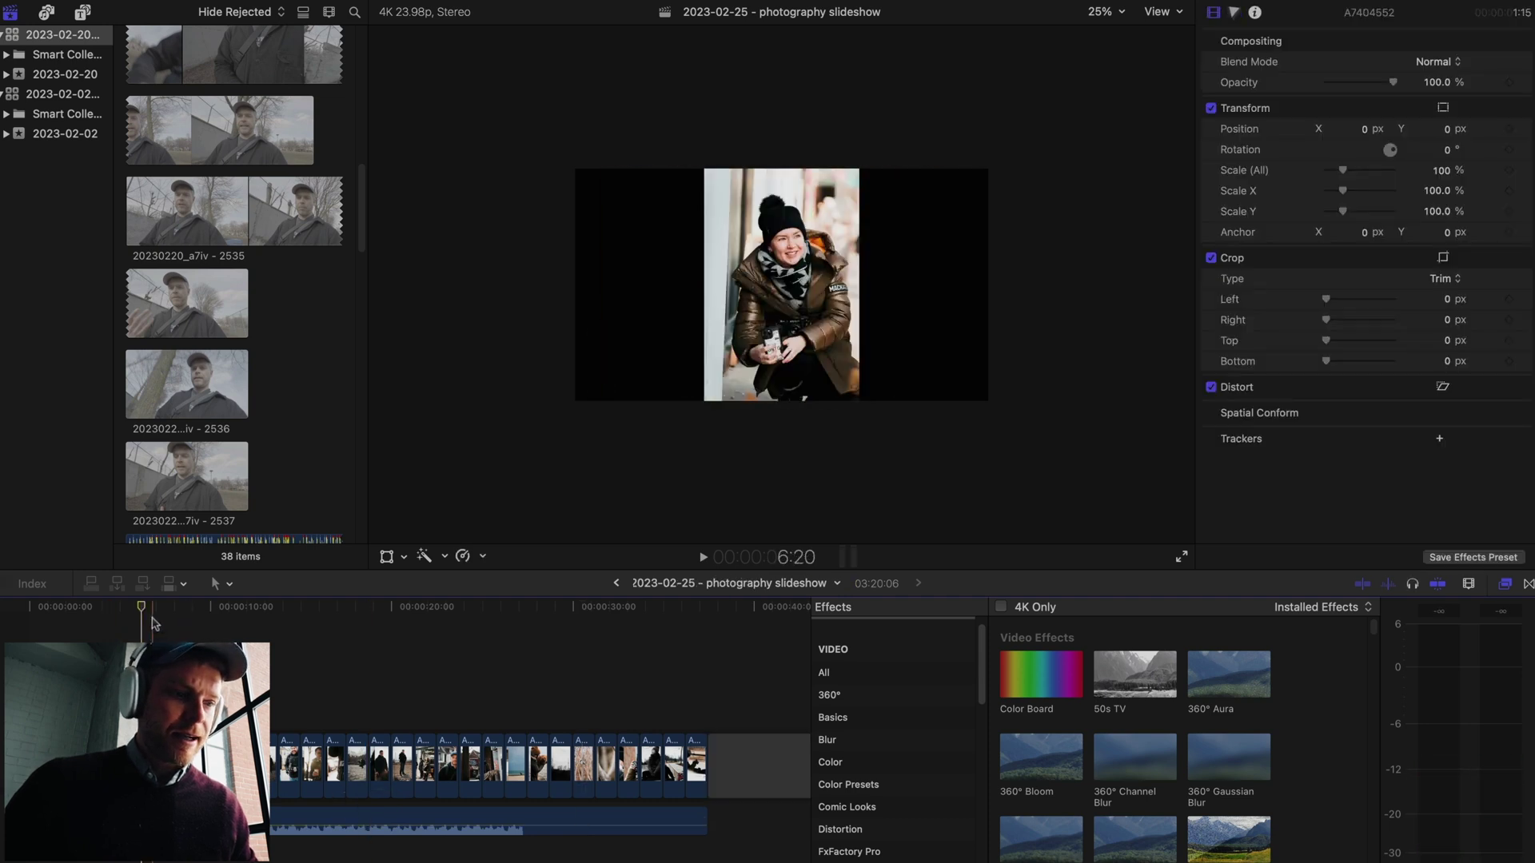
{"action": "left_click_drag", "start_coordinate": [28, 622], "coordinate": [685, 638]}
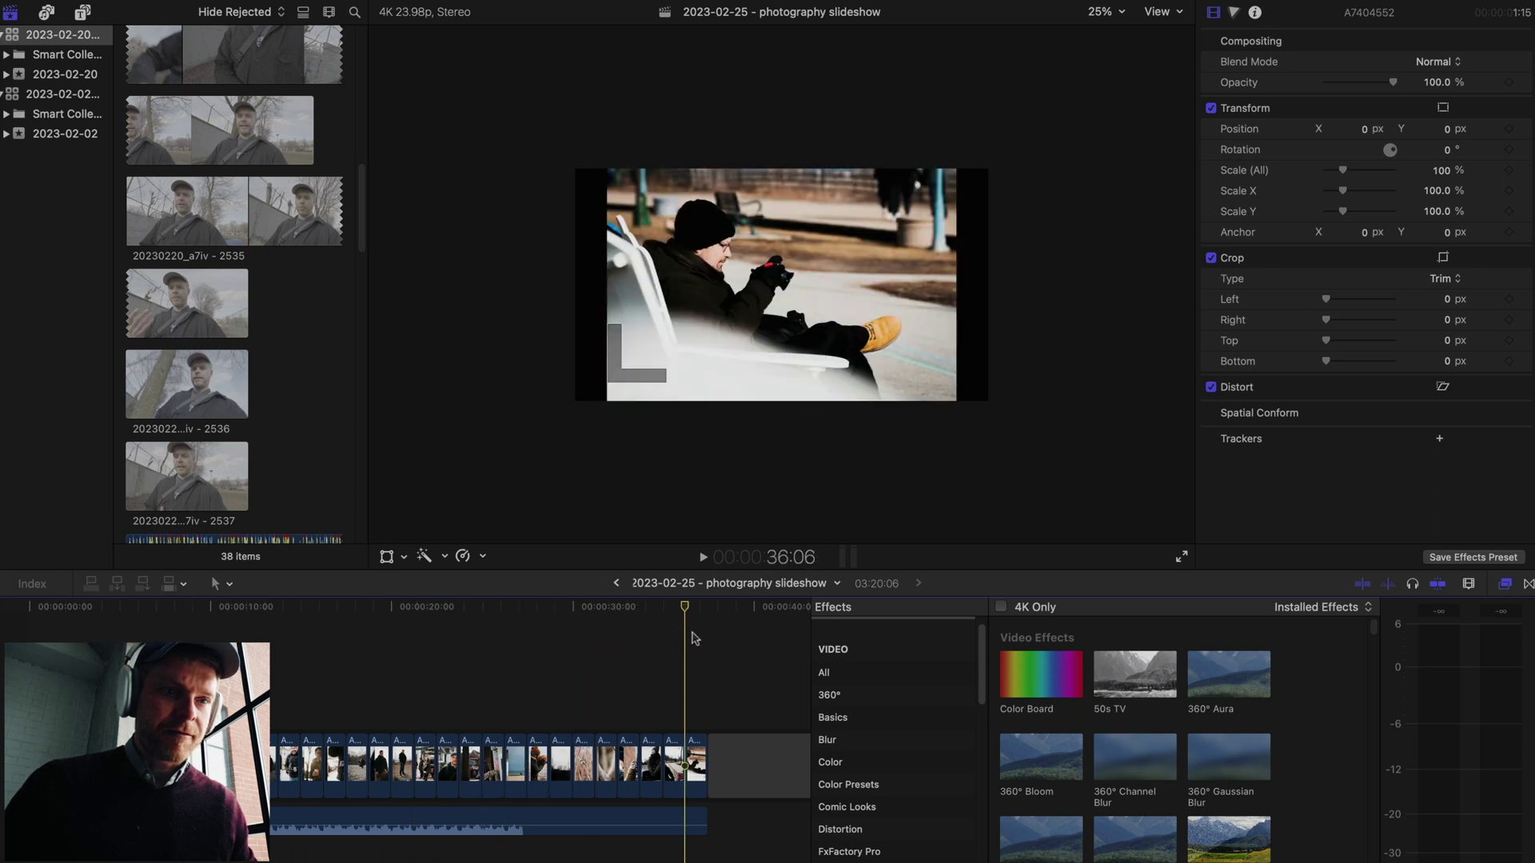
{"action": "left_click", "coordinate": [764, 766]}
{"action": "key", "text": "Delete"}
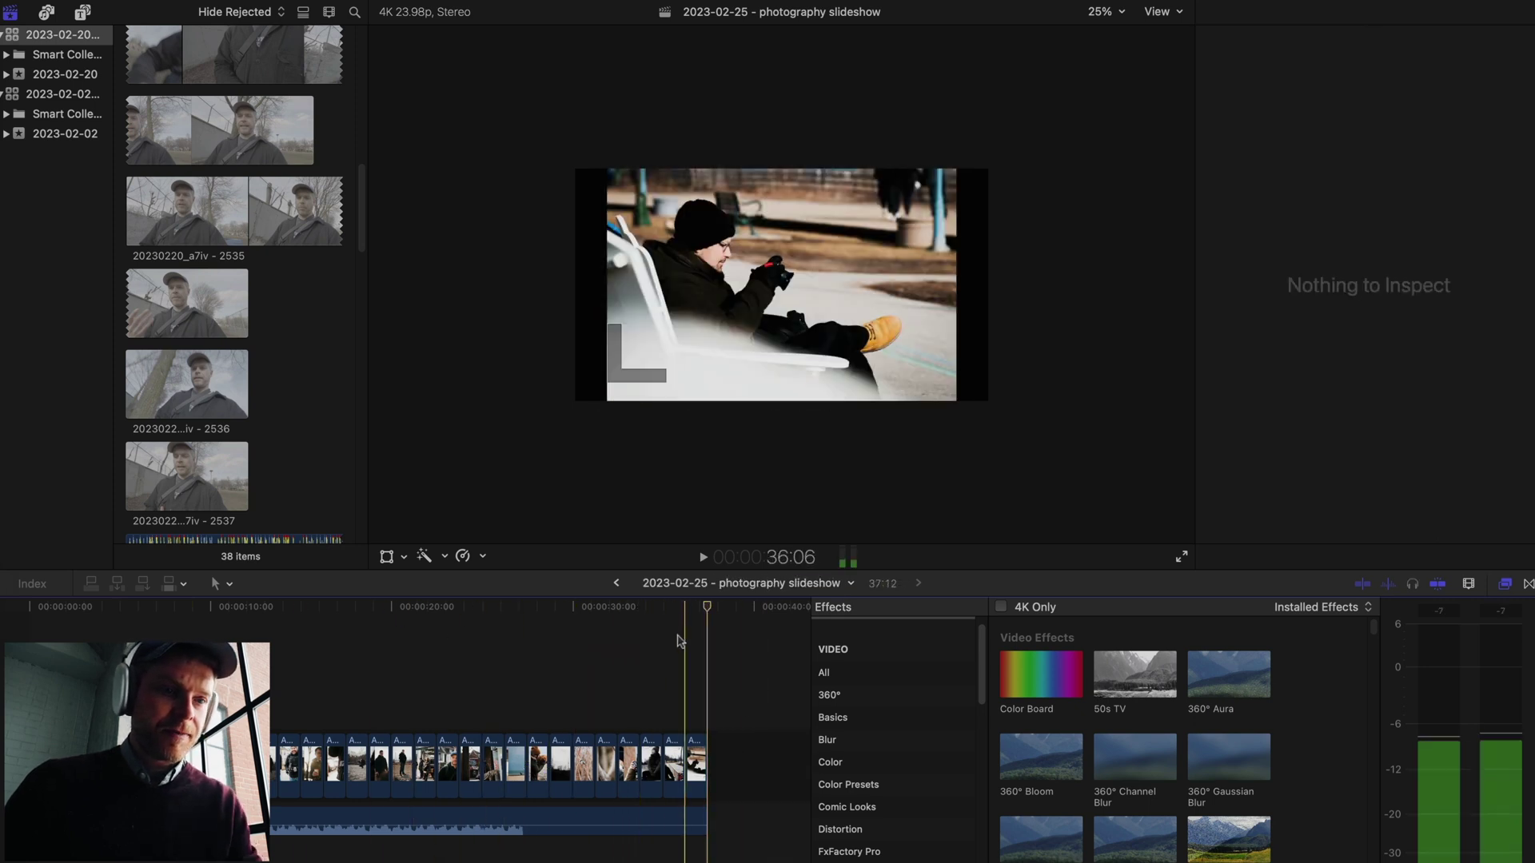
Duplicate all the slideshow photos and place the copies on a connected layer directly above the originals, aligned to the start.
{"action": "left_click_drag", "start_coordinate": [704, 608], "coordinate": [670, 612]}
{"action": "key", "text": "super+4"}
{"action": "left_click_drag", "start_coordinate": [705, 690], "coordinate": [270, 799]}
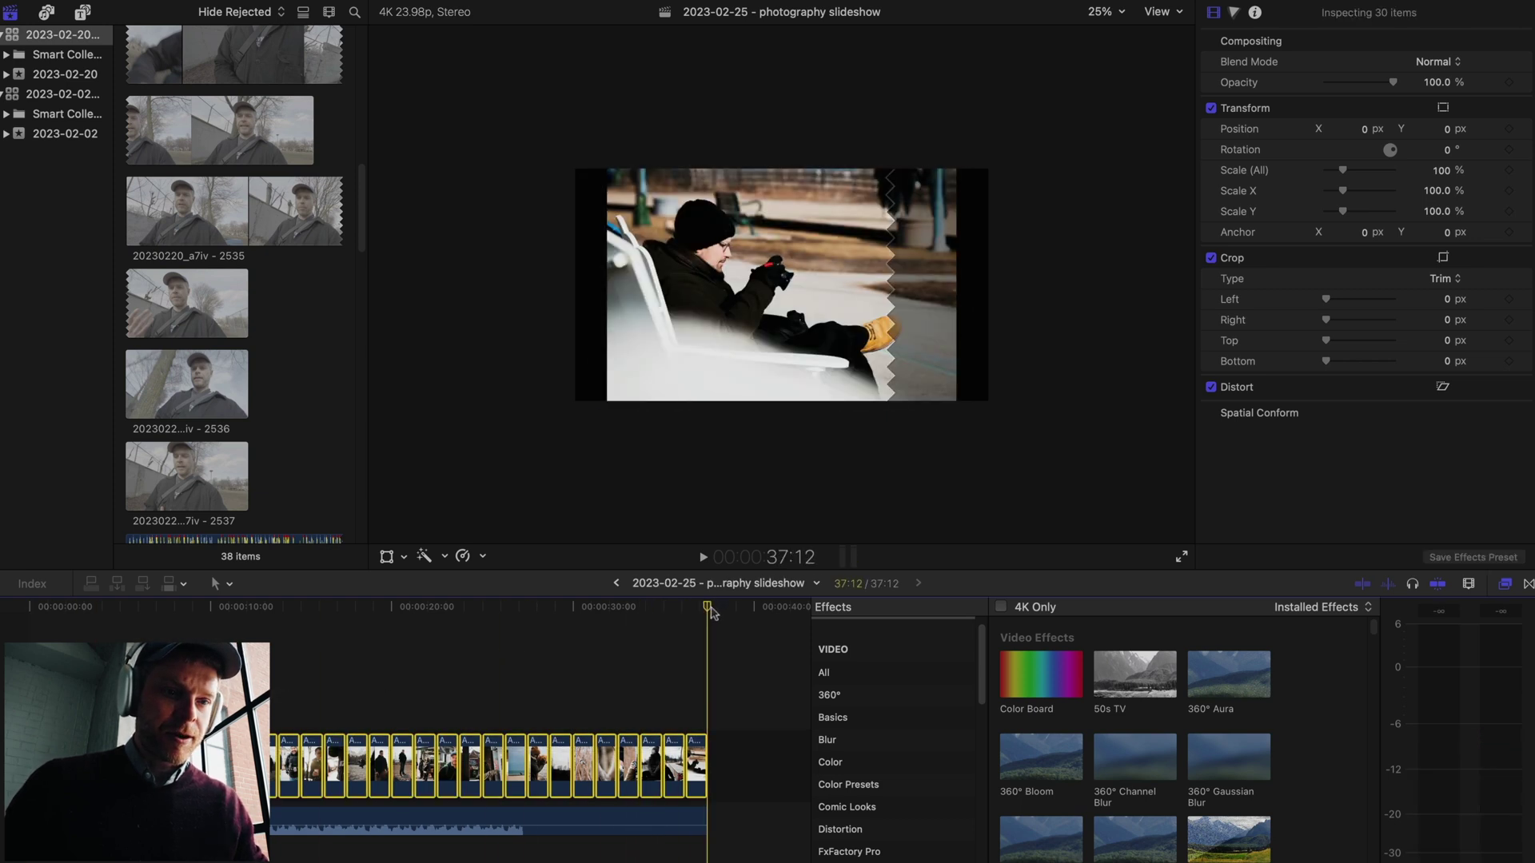
{"action": "key", "text": "super+c"}
{"action": "key", "text": "super+v"}
{"action": "key", "text": "shift+z"}
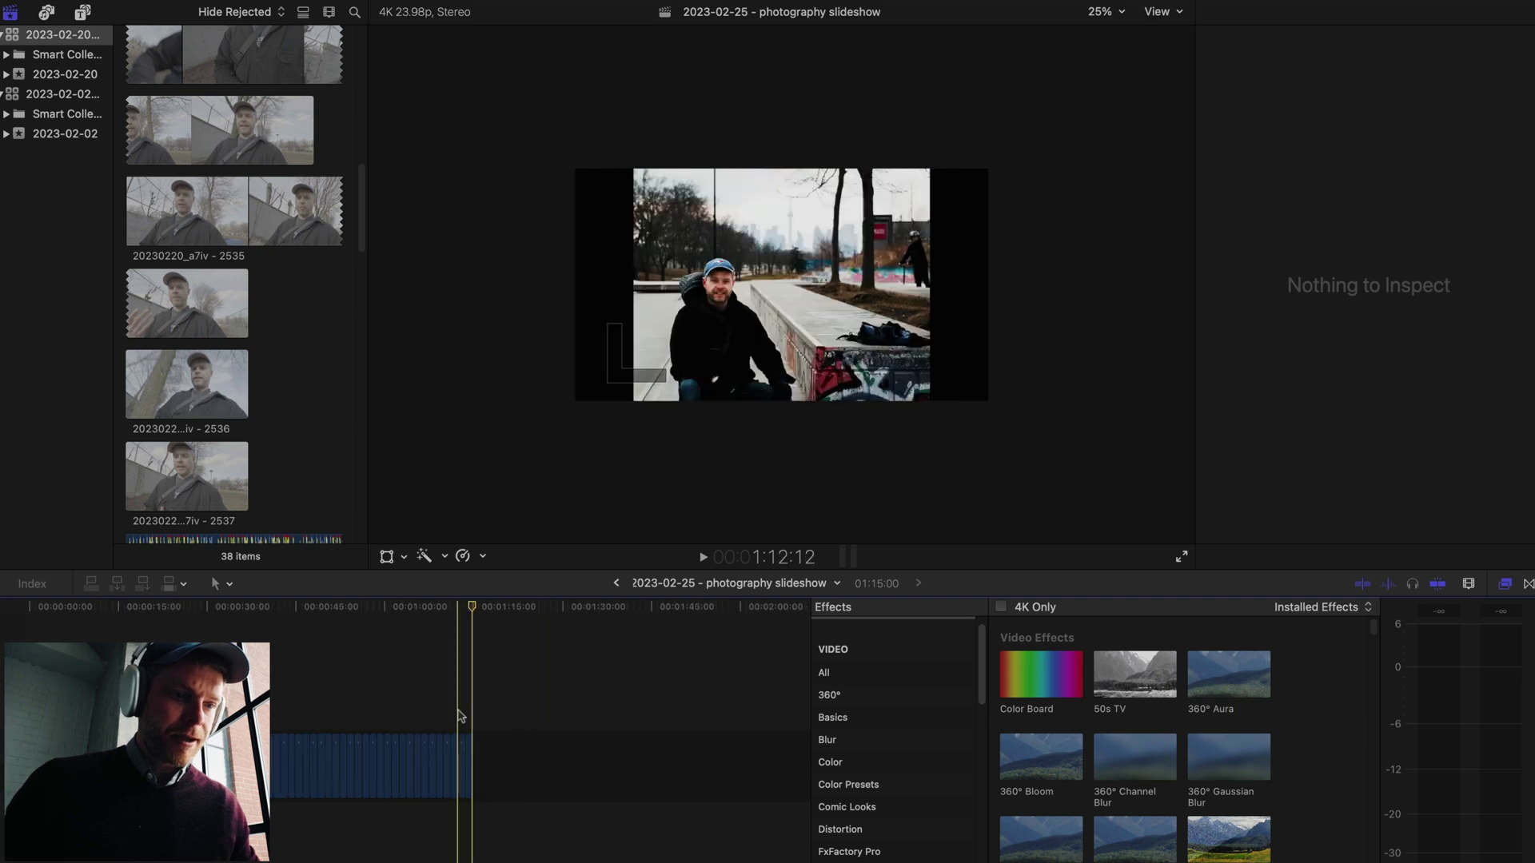
{"action": "left_click_drag", "start_coordinate": [470, 715], "coordinate": [3, 691]}
{"action": "key", "text": "shift+z"}
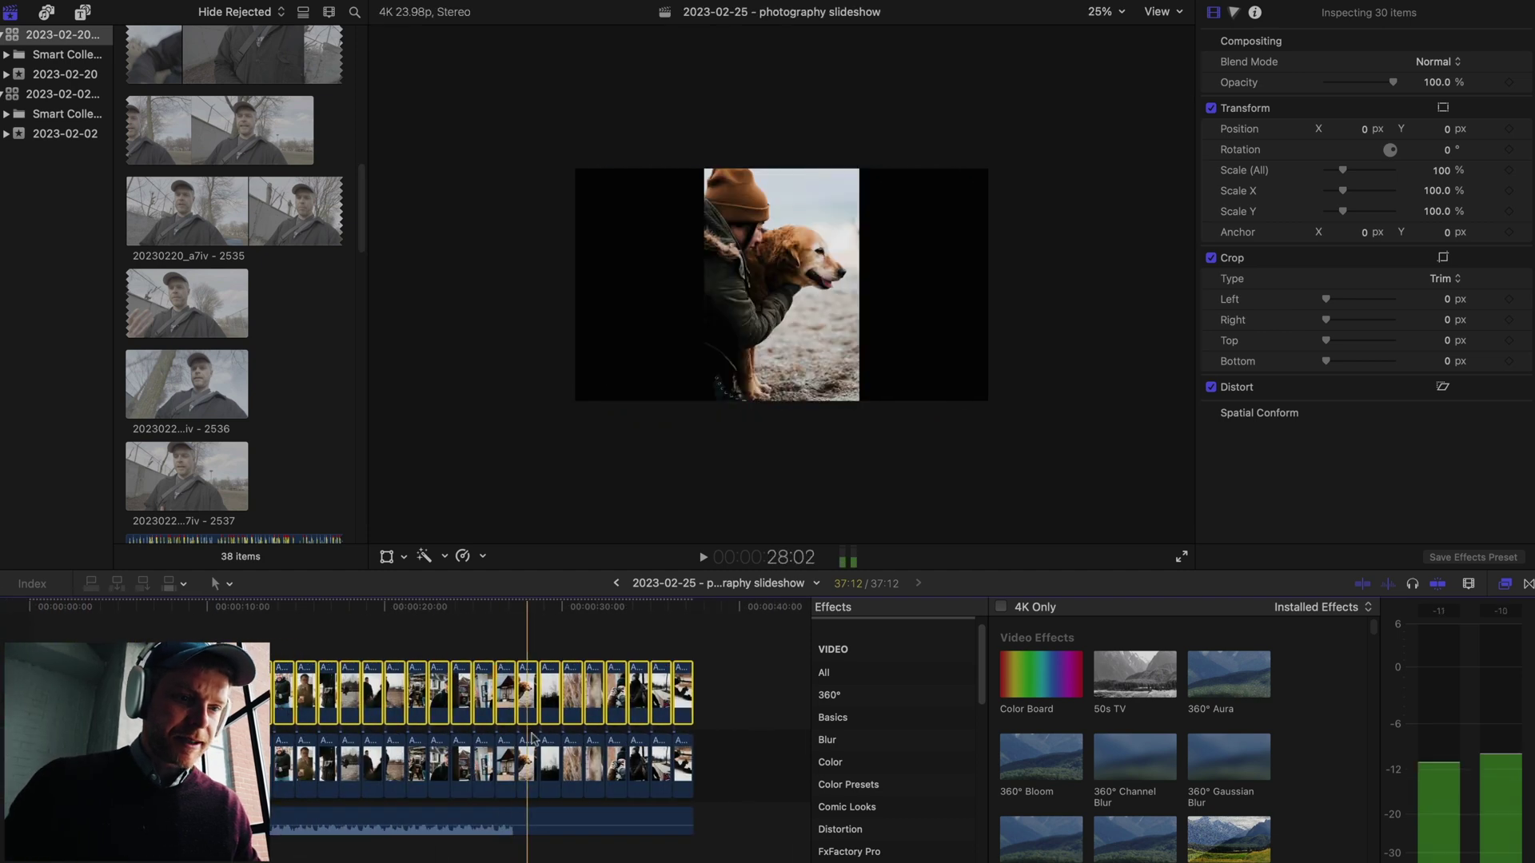
Combine the photos of the lower layer into a compound clip named baselevel in the event 2023-02-20.
{"action": "left_click_drag", "start_coordinate": [711, 749], "coordinate": [27, 748]}
{"action": "right_click", "coordinate": [52, 755]}
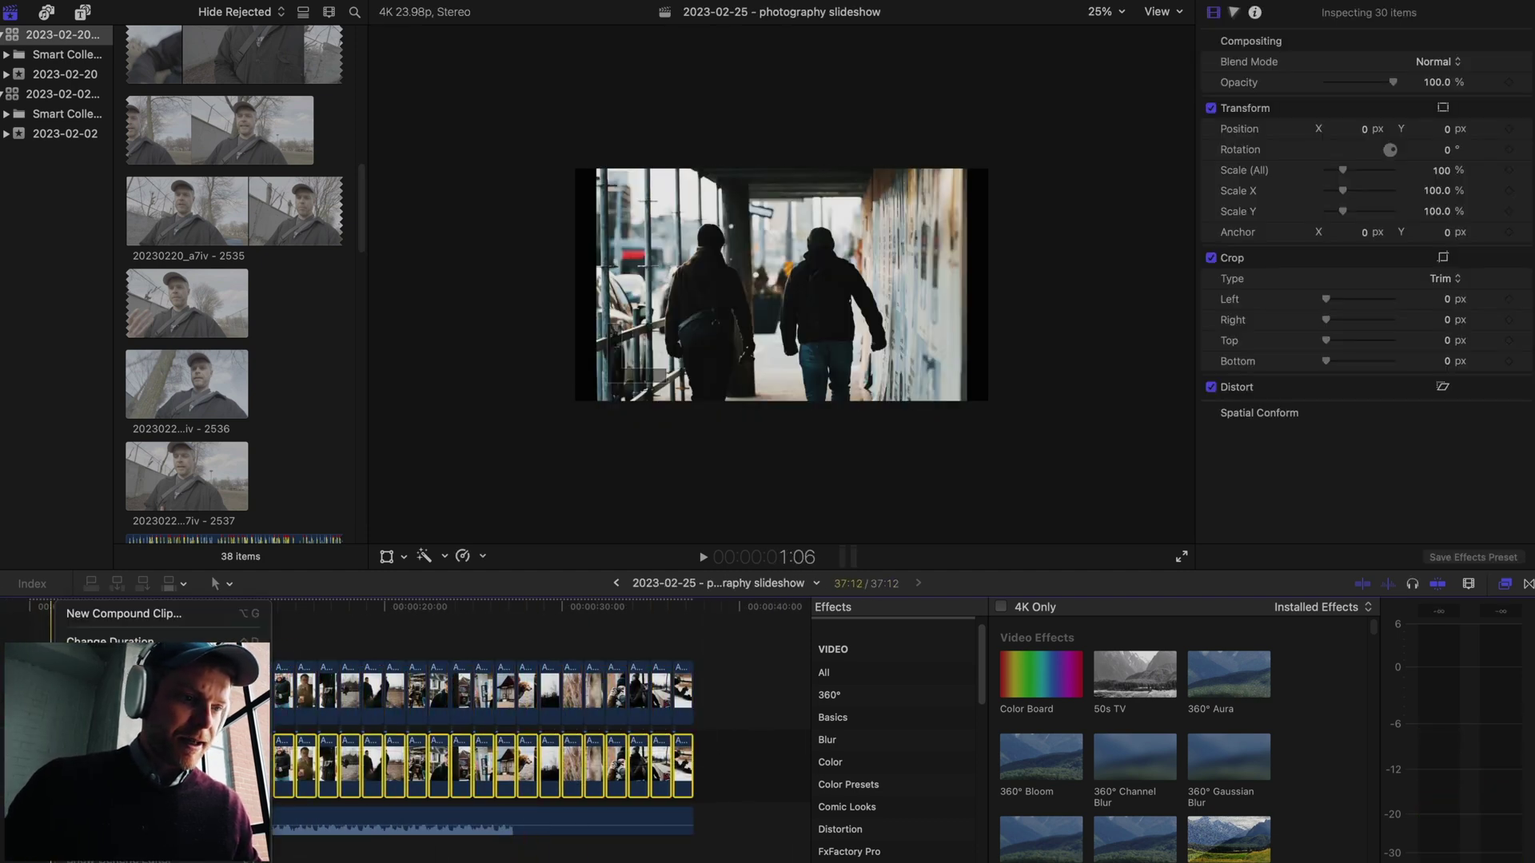
{"action": "left_click", "coordinate": [116, 614]}
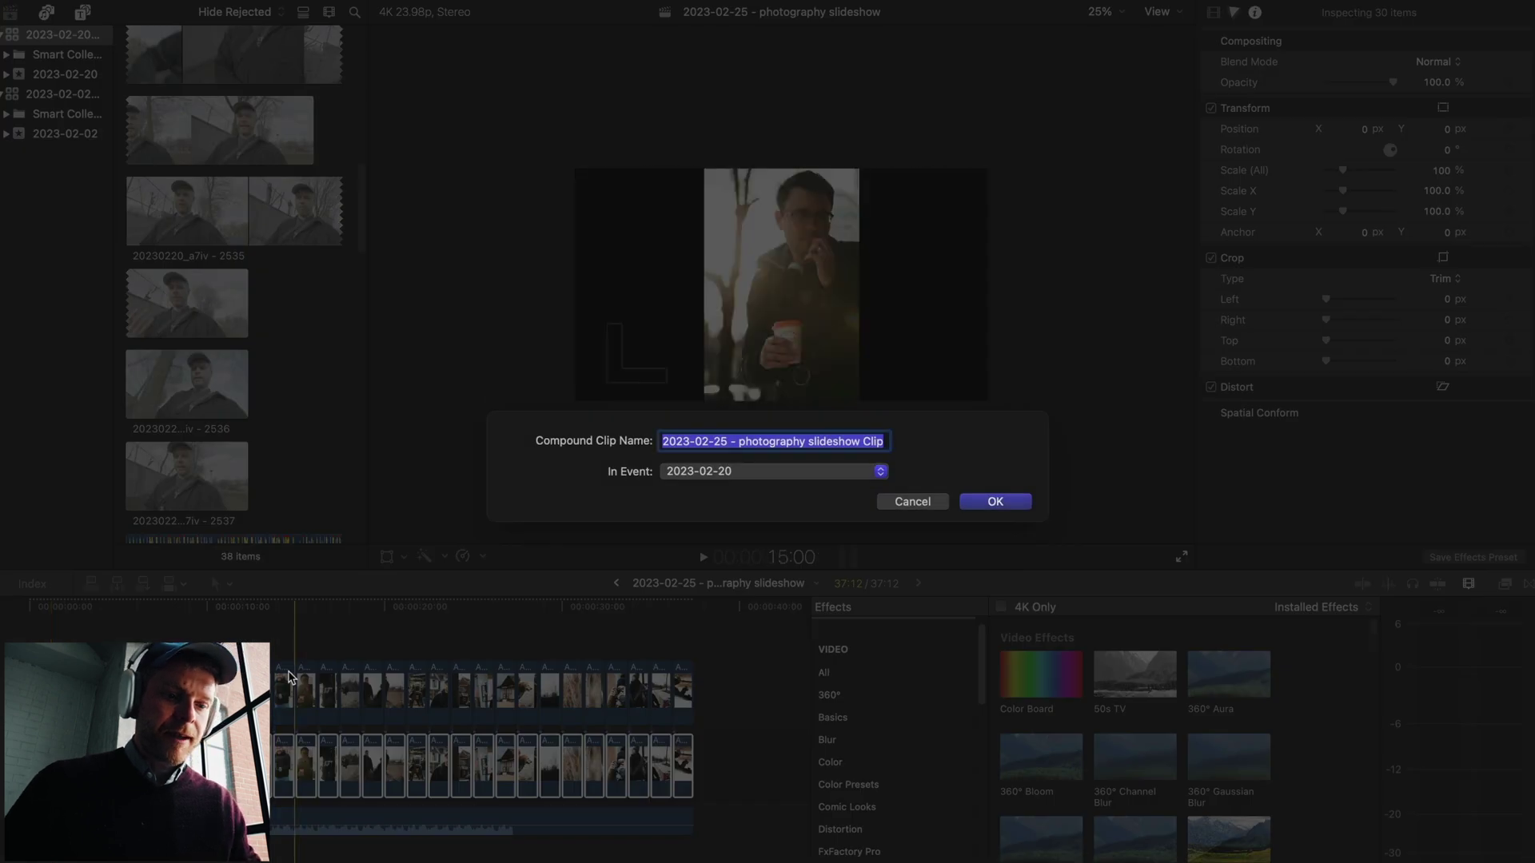
{"action": "type", "text": "baselevel"}
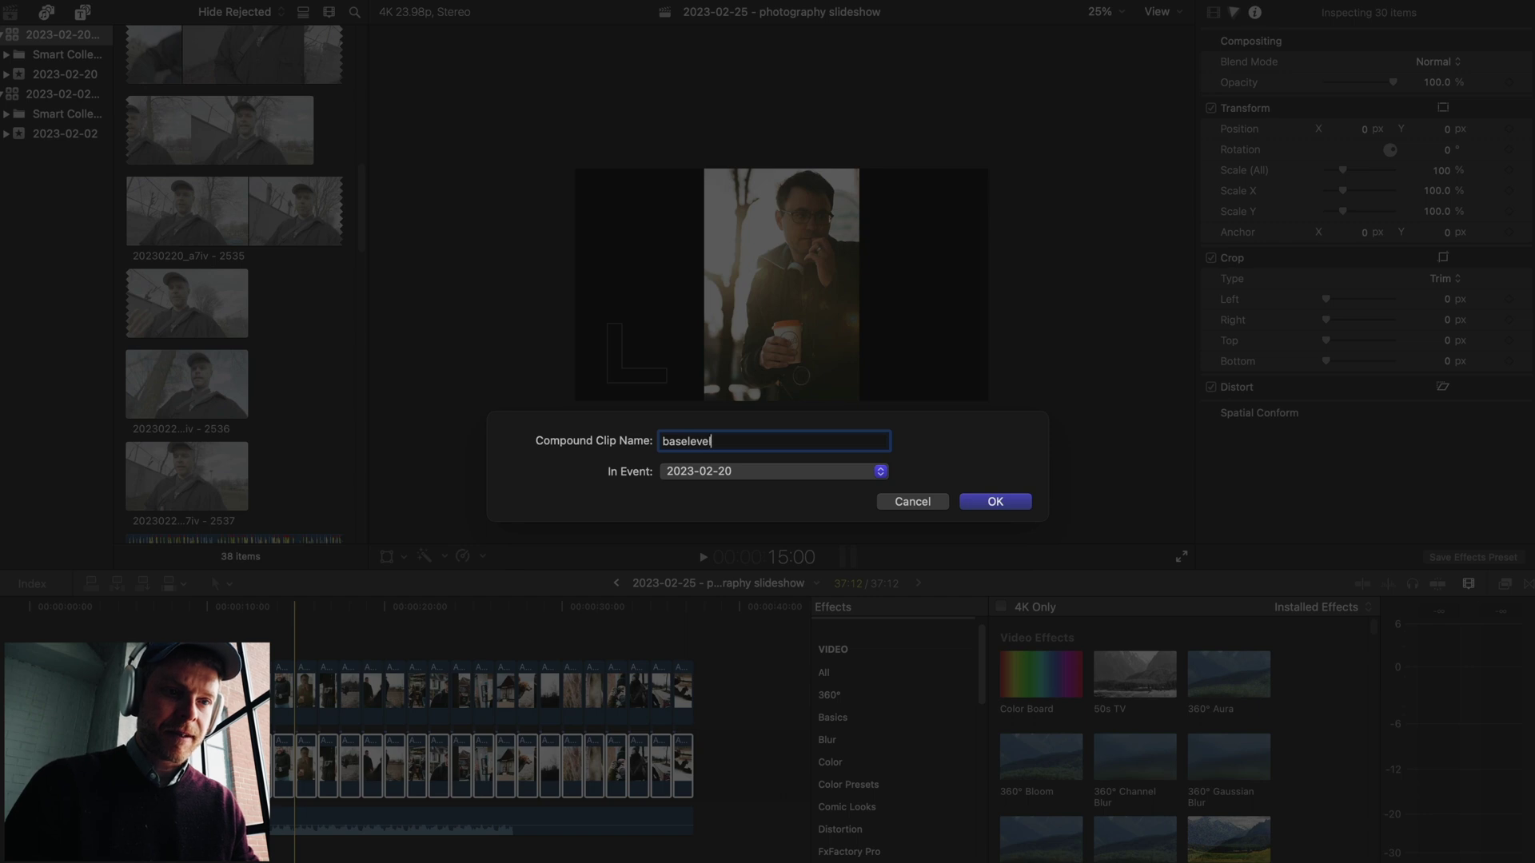
{"action": "key", "text": "Return"}
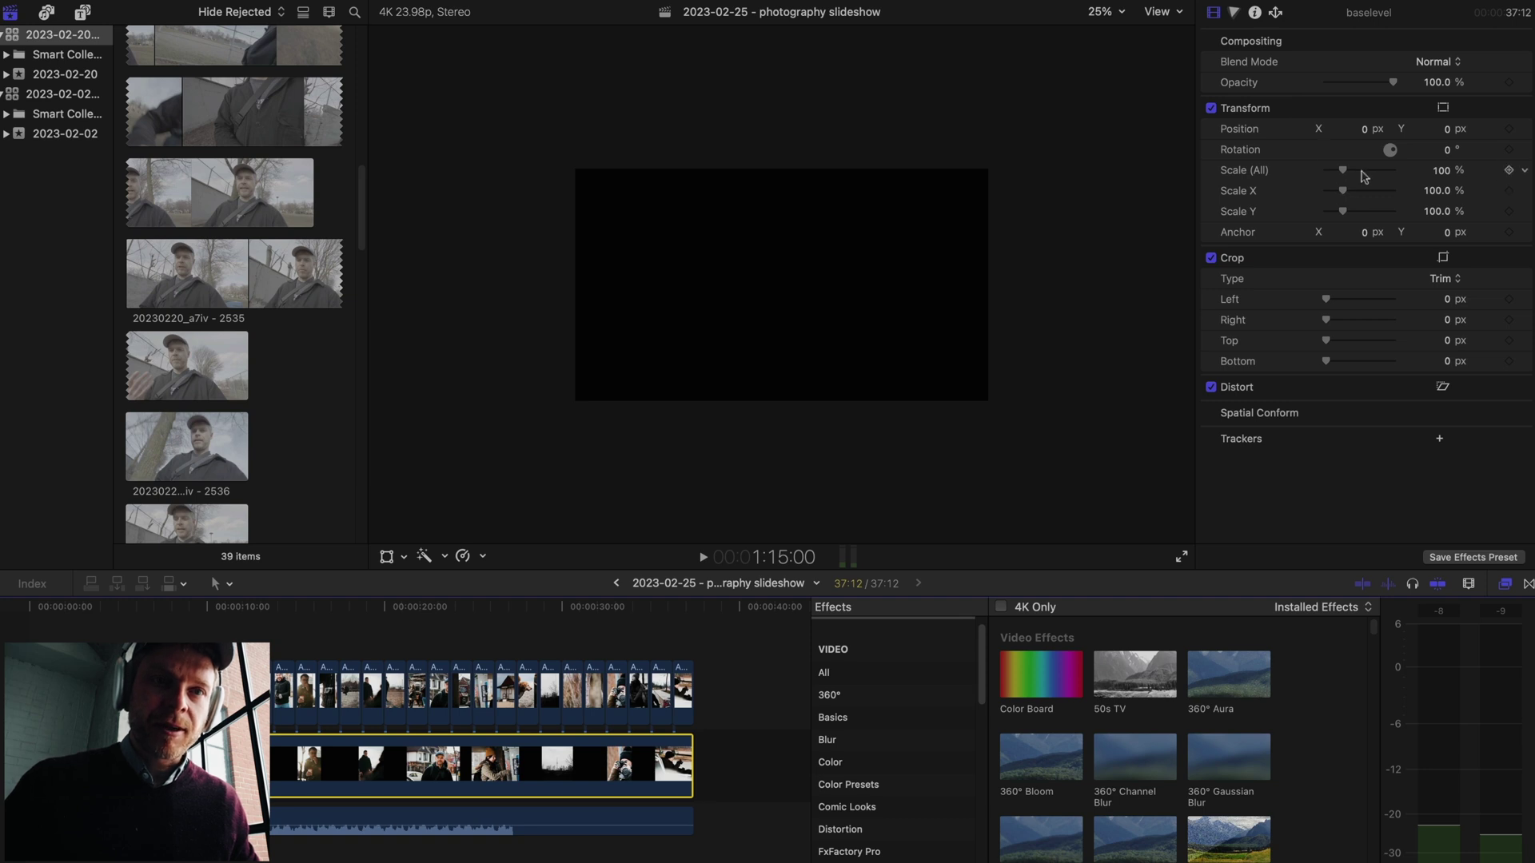
Set the overall scale of the baselevel compound clip to 300%.
{"action": "double_click", "coordinate": [1442, 171]}
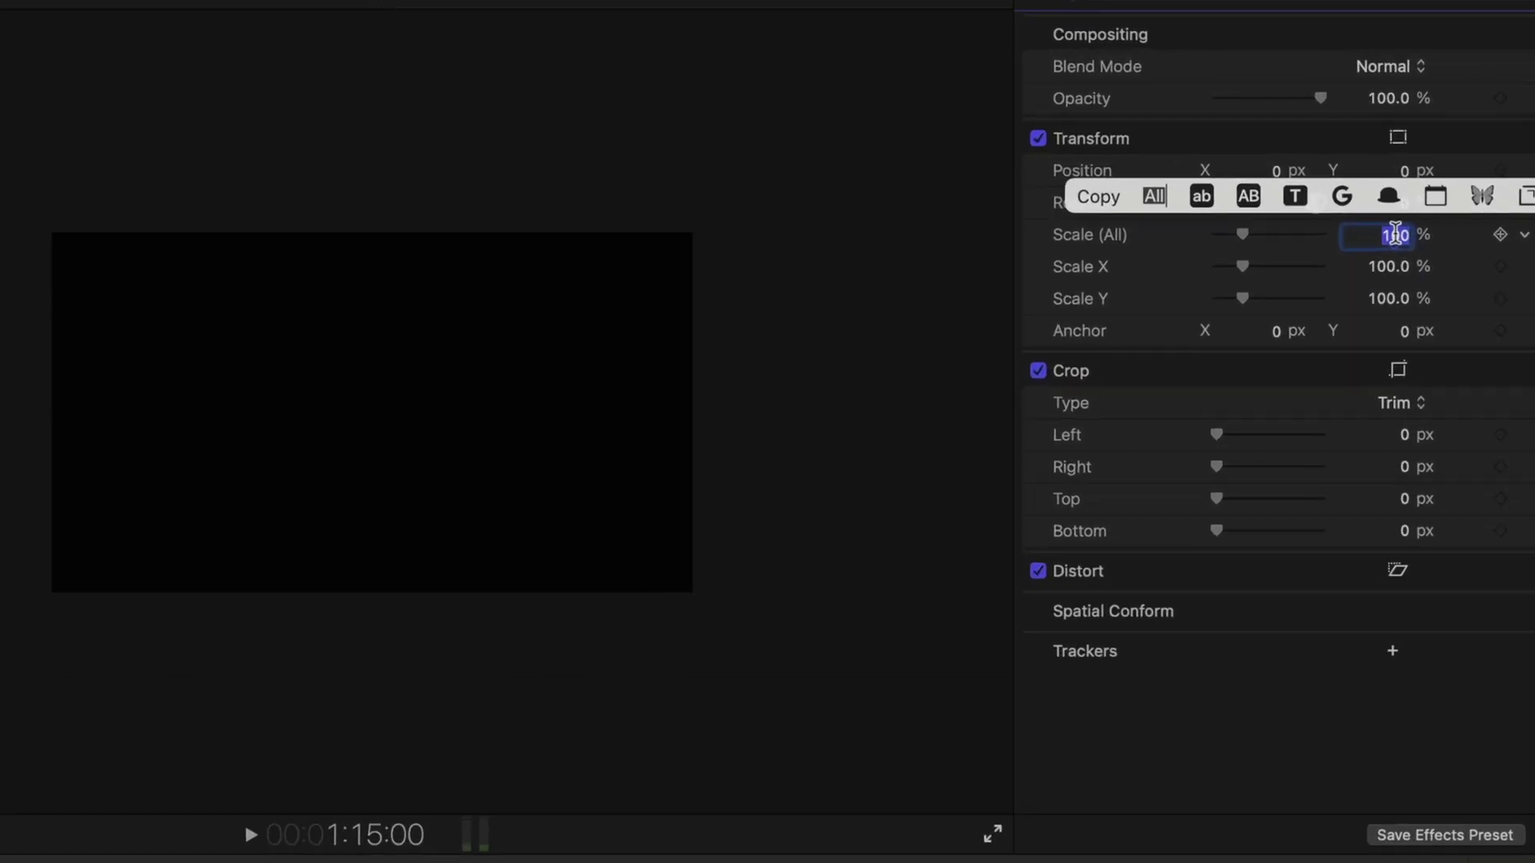
{"action": "type", "text": "300"}
{"action": "key", "text": "Return"}
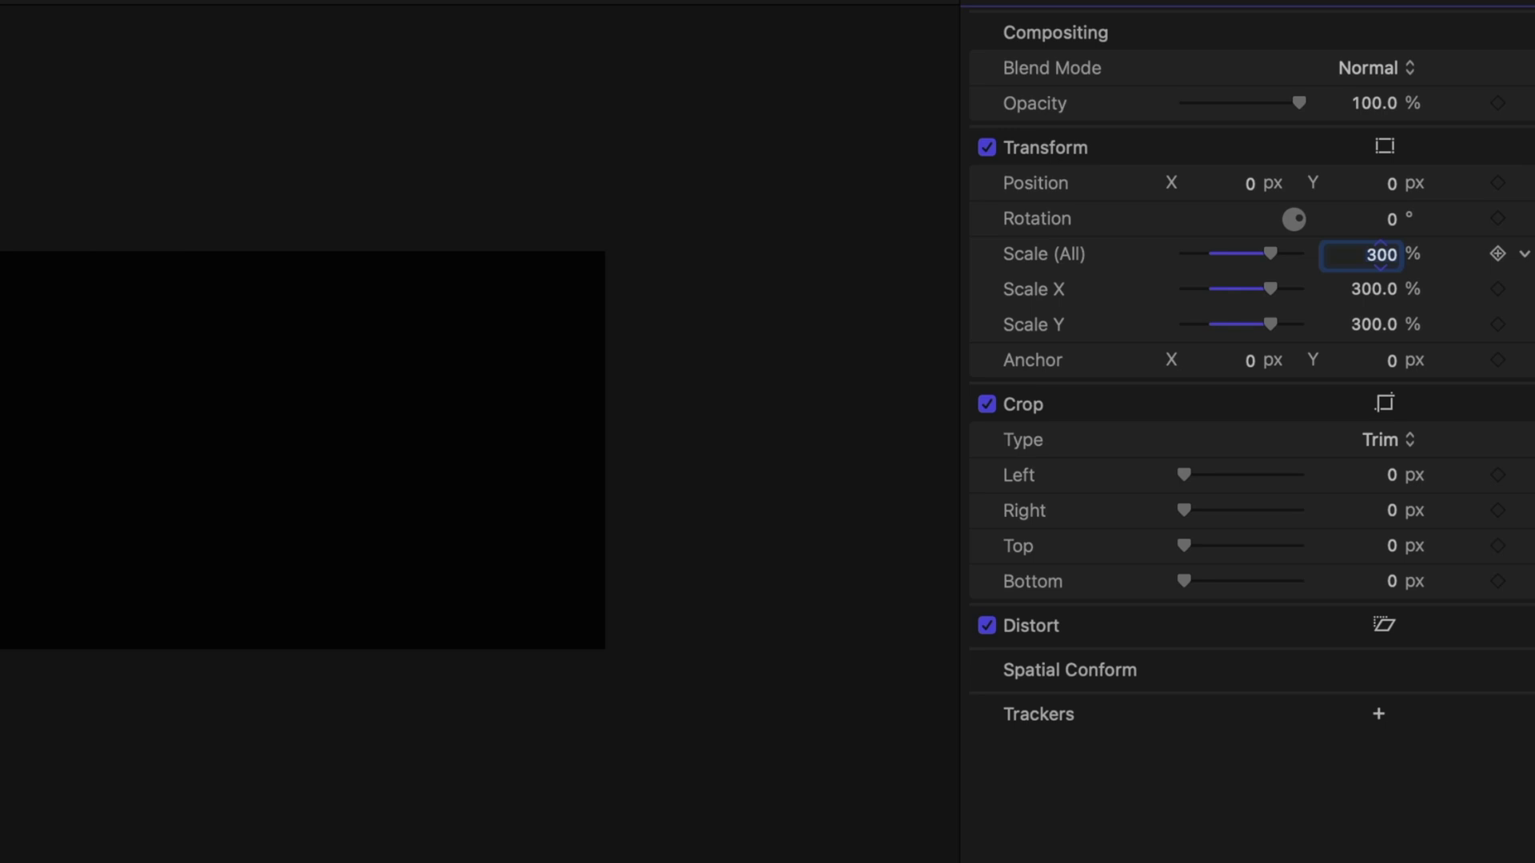
Review the enlarged background behind the photos and apply the Gaussian blur effect to the baselevel compound clip.
{"action": "key", "text": "space"}
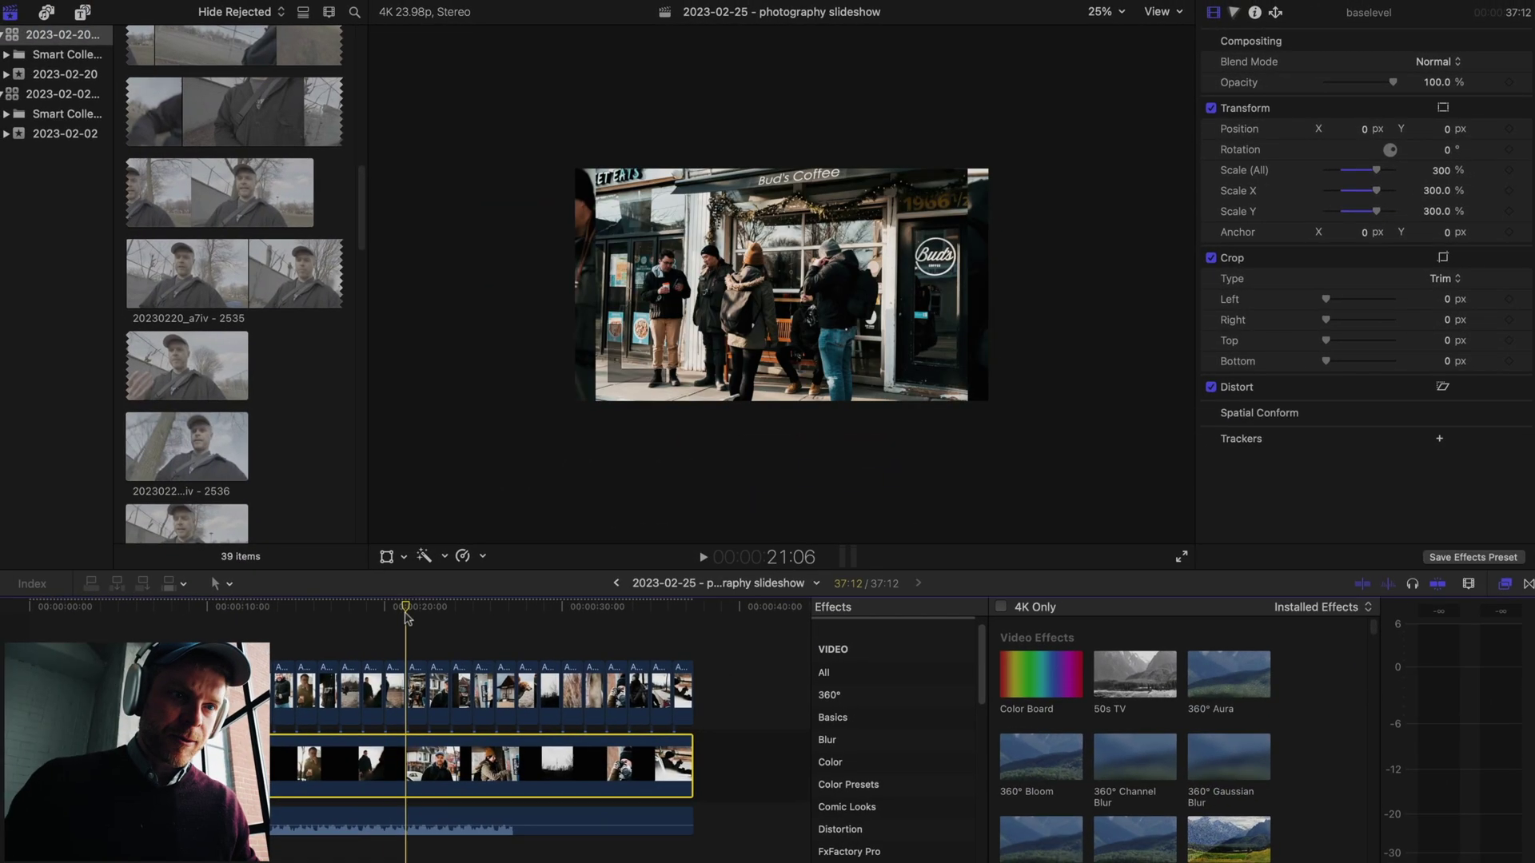
{"action": "left_click_drag", "start_coordinate": [442, 614], "coordinate": [147, 637]}
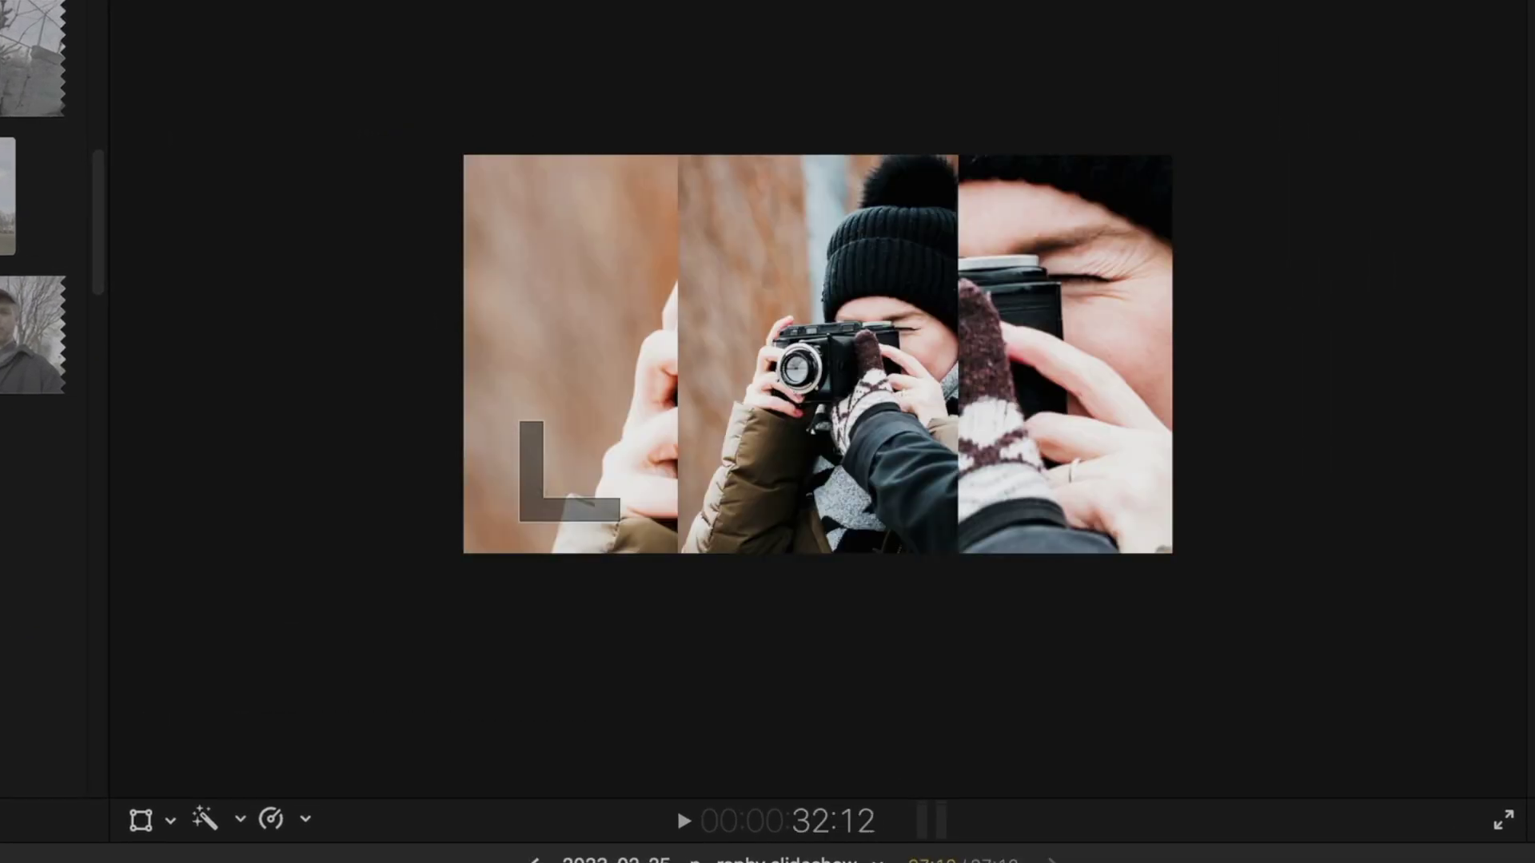
{"action": "key", "text": "j"}
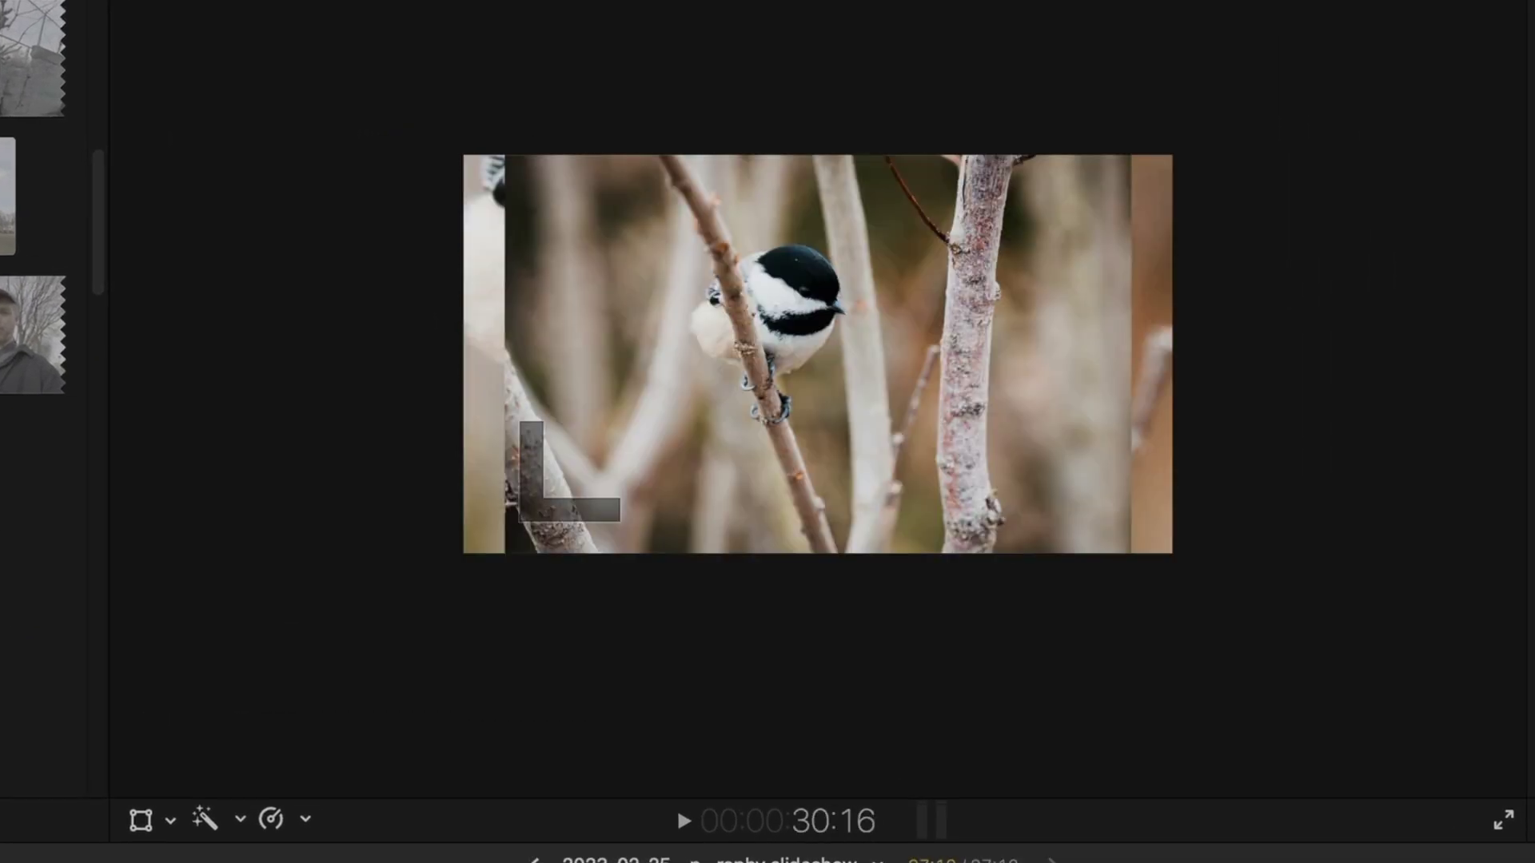
{"action": "key", "text": "l"}
{"action": "key", "text": "l"}
{"action": "key", "text": "l"}
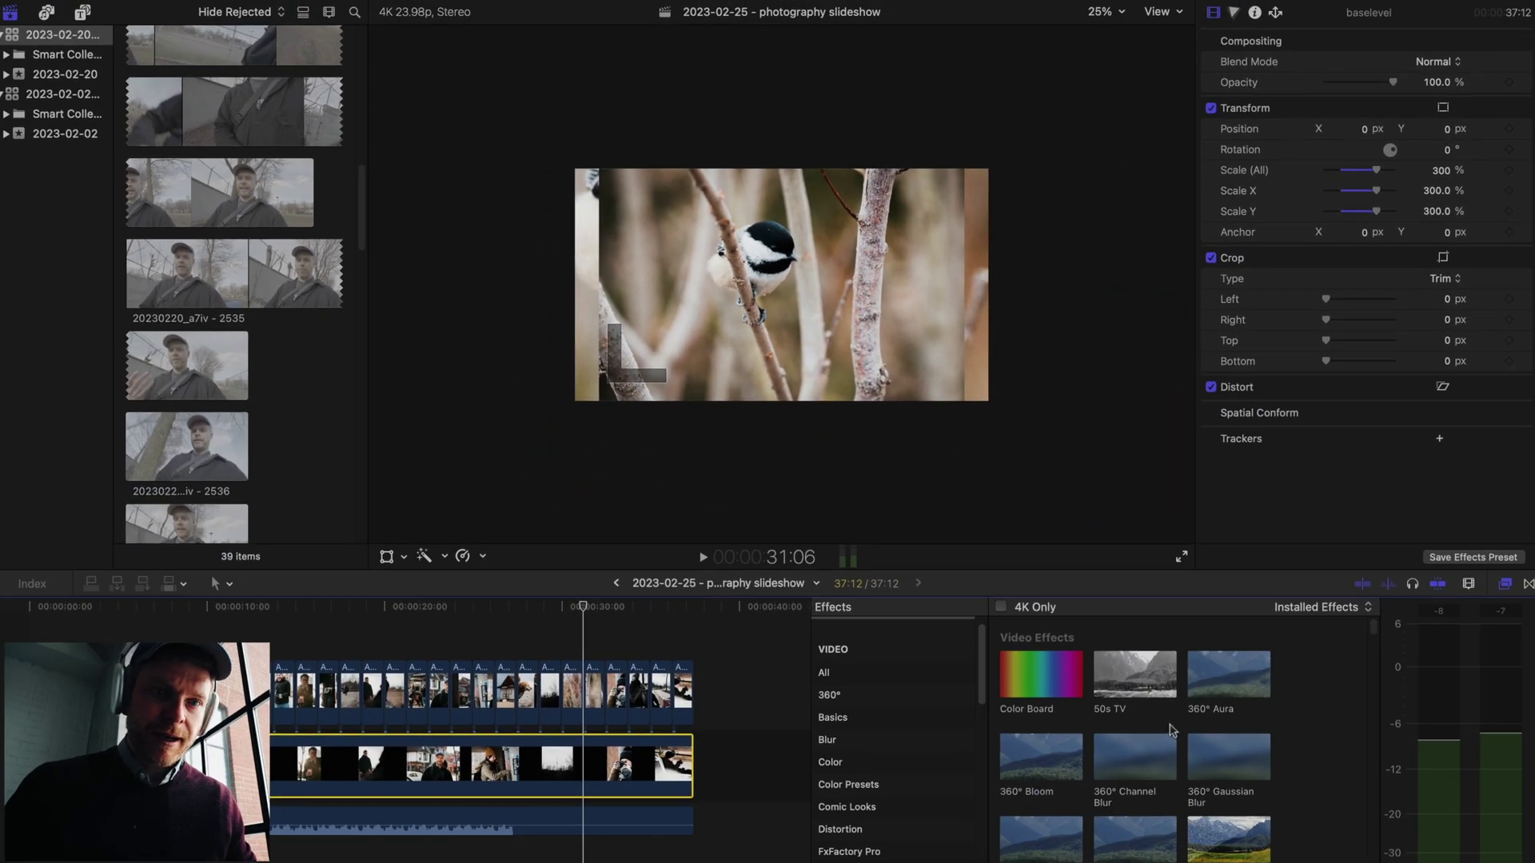
{"action": "left_click", "coordinate": [828, 739]}
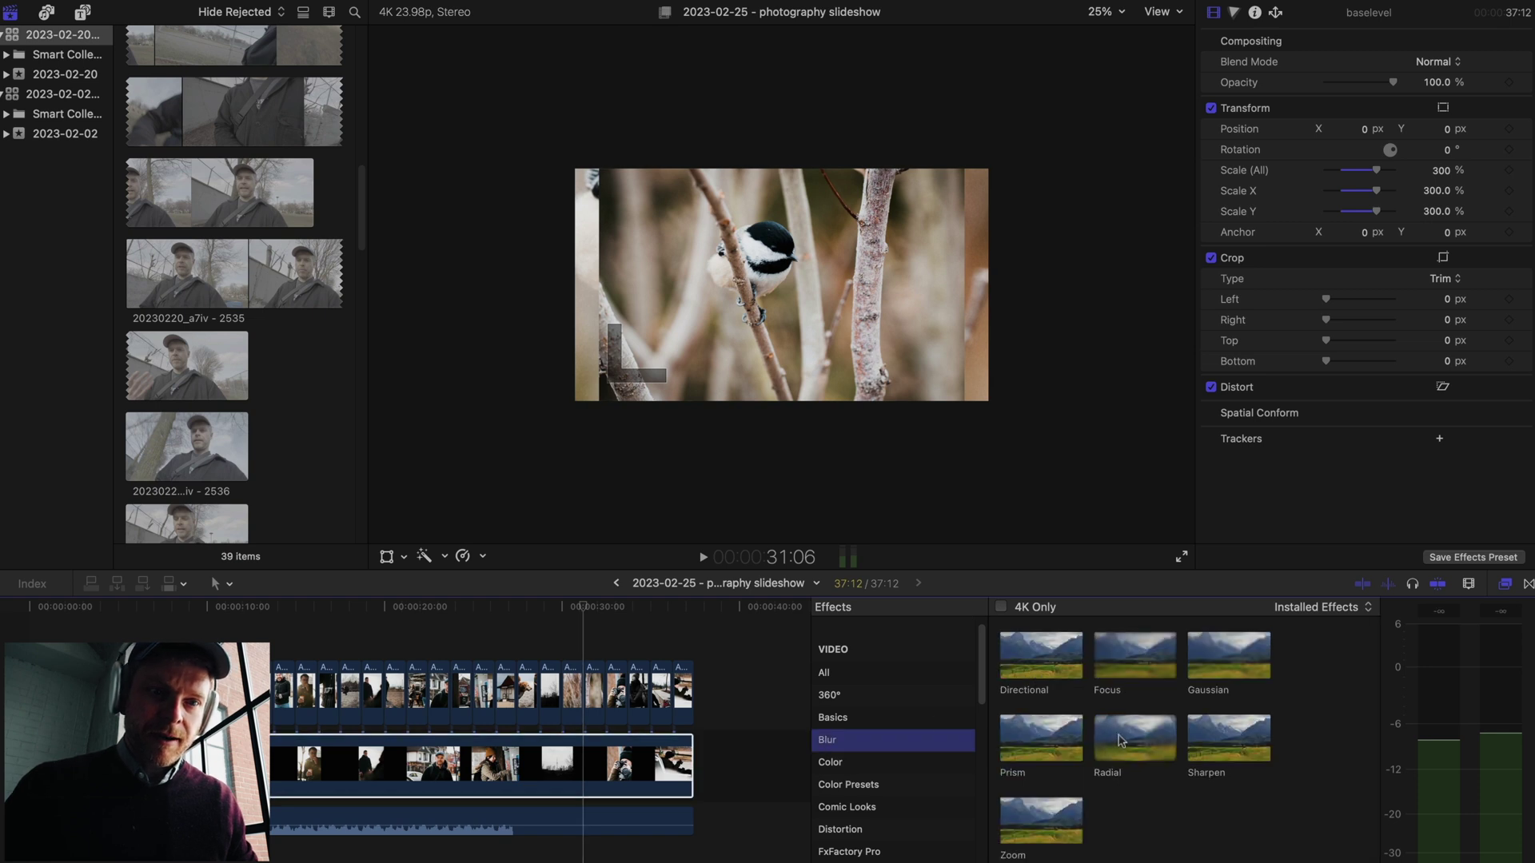
{"action": "left_click_drag", "start_coordinate": [1236, 672], "coordinate": [496, 767]}
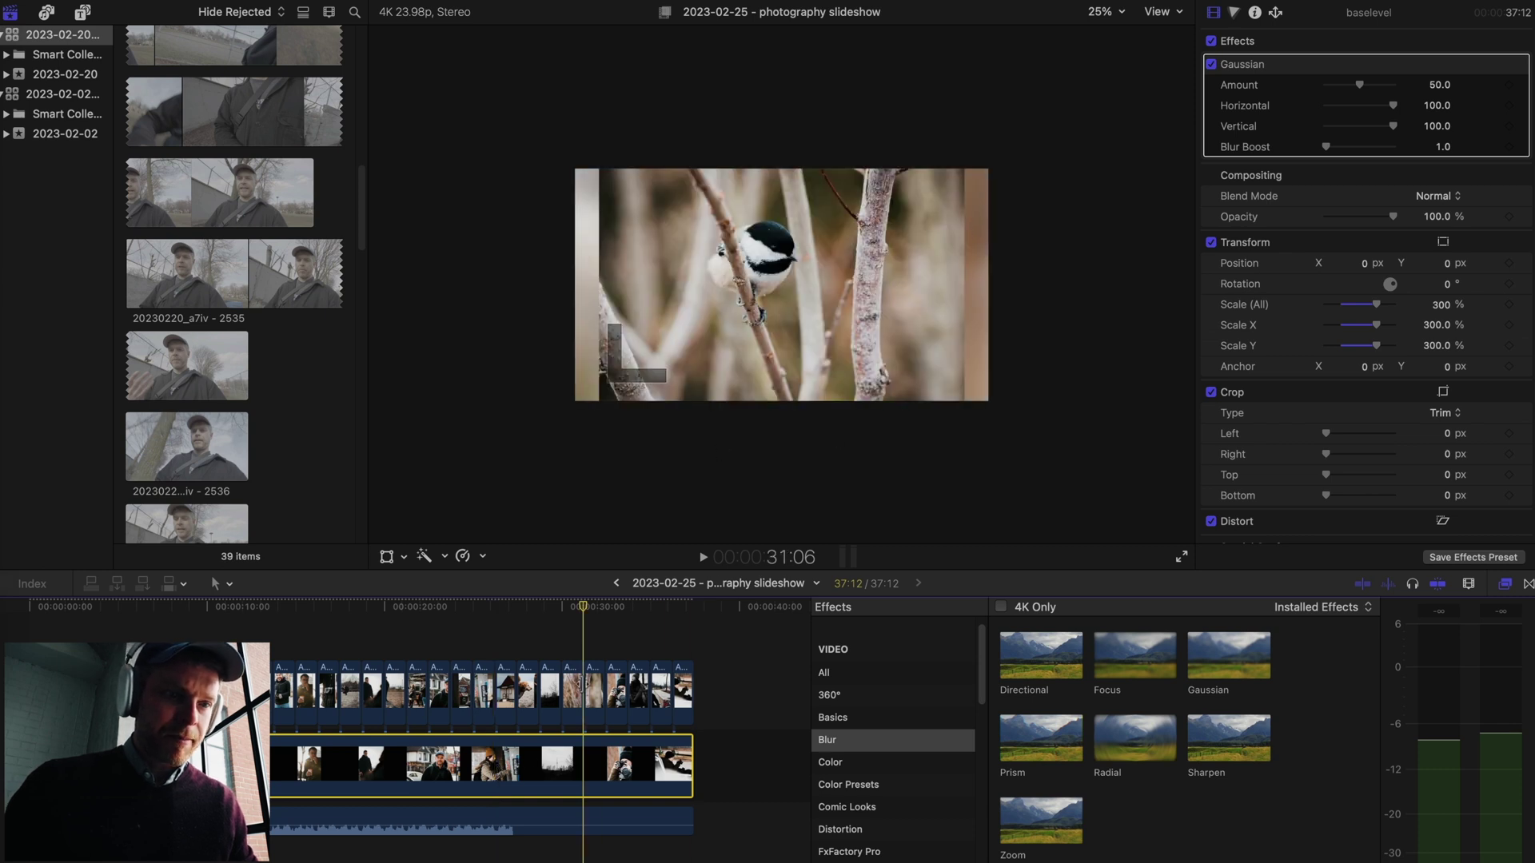
Apply the Simple Border effect to the first photo on the upper layer.
{"action": "left_click", "coordinate": [37, 692]}
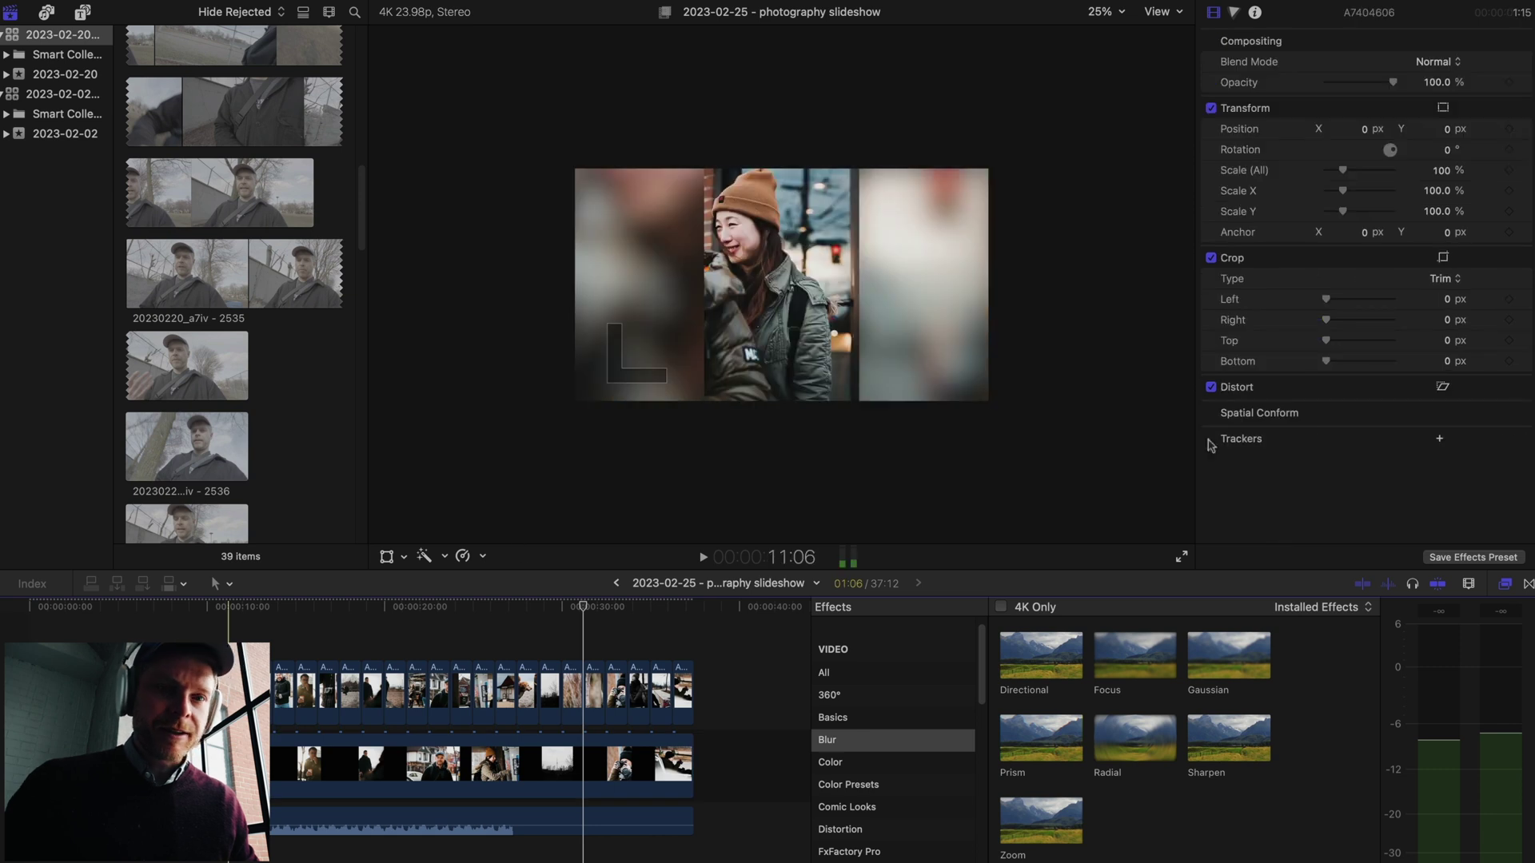
{"action": "scroll", "coordinate": [953, 802], "scroll_direction": "down", "scroll_amount": 2}
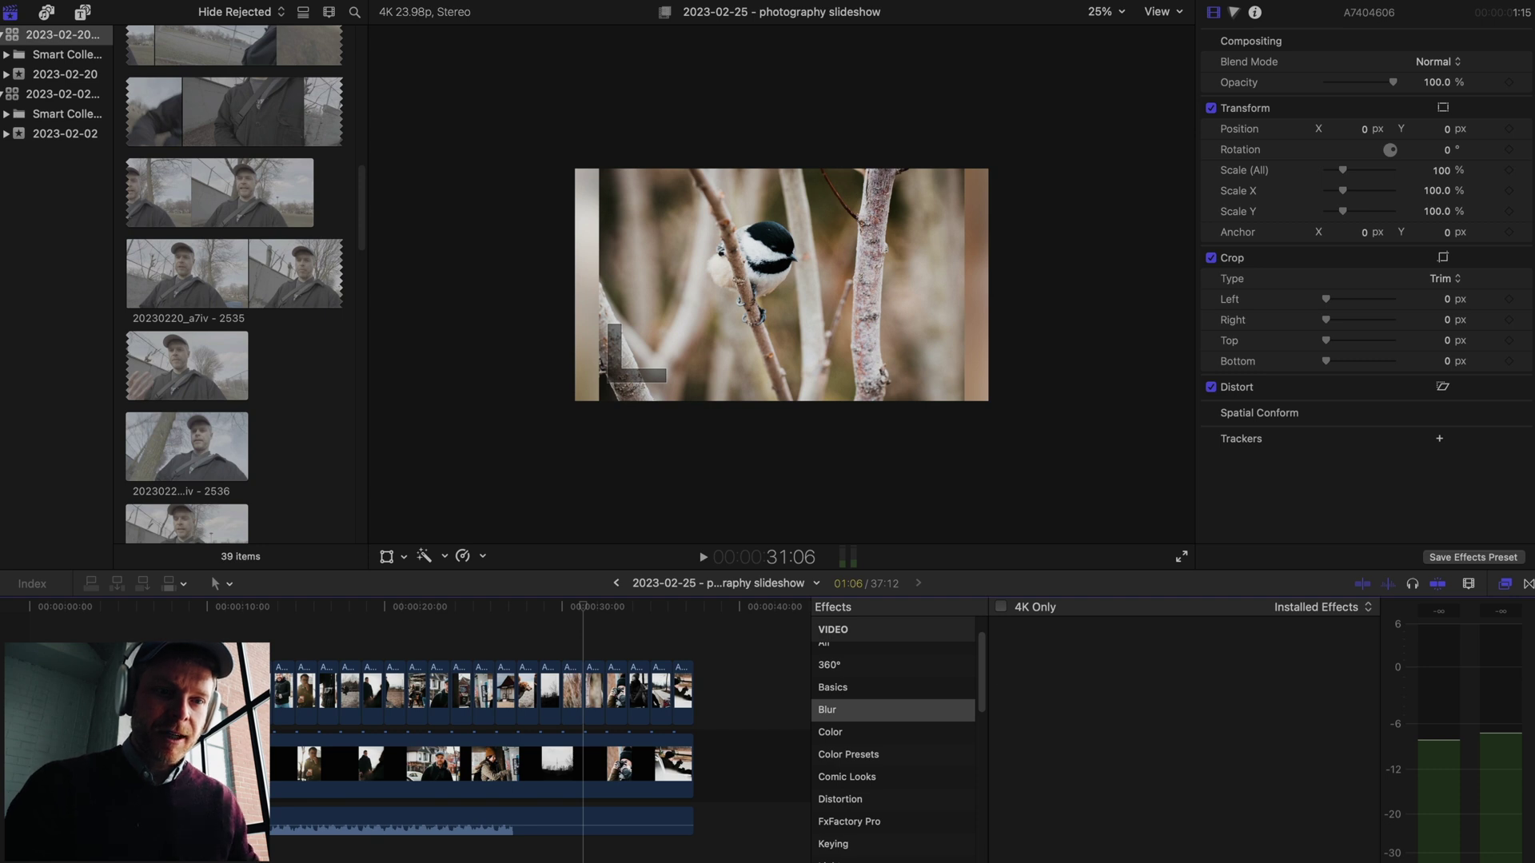
{"action": "scroll", "coordinate": [862, 711], "scroll_direction": "up", "scroll_amount": 3}
{"action": "left_click", "coordinate": [850, 629]}
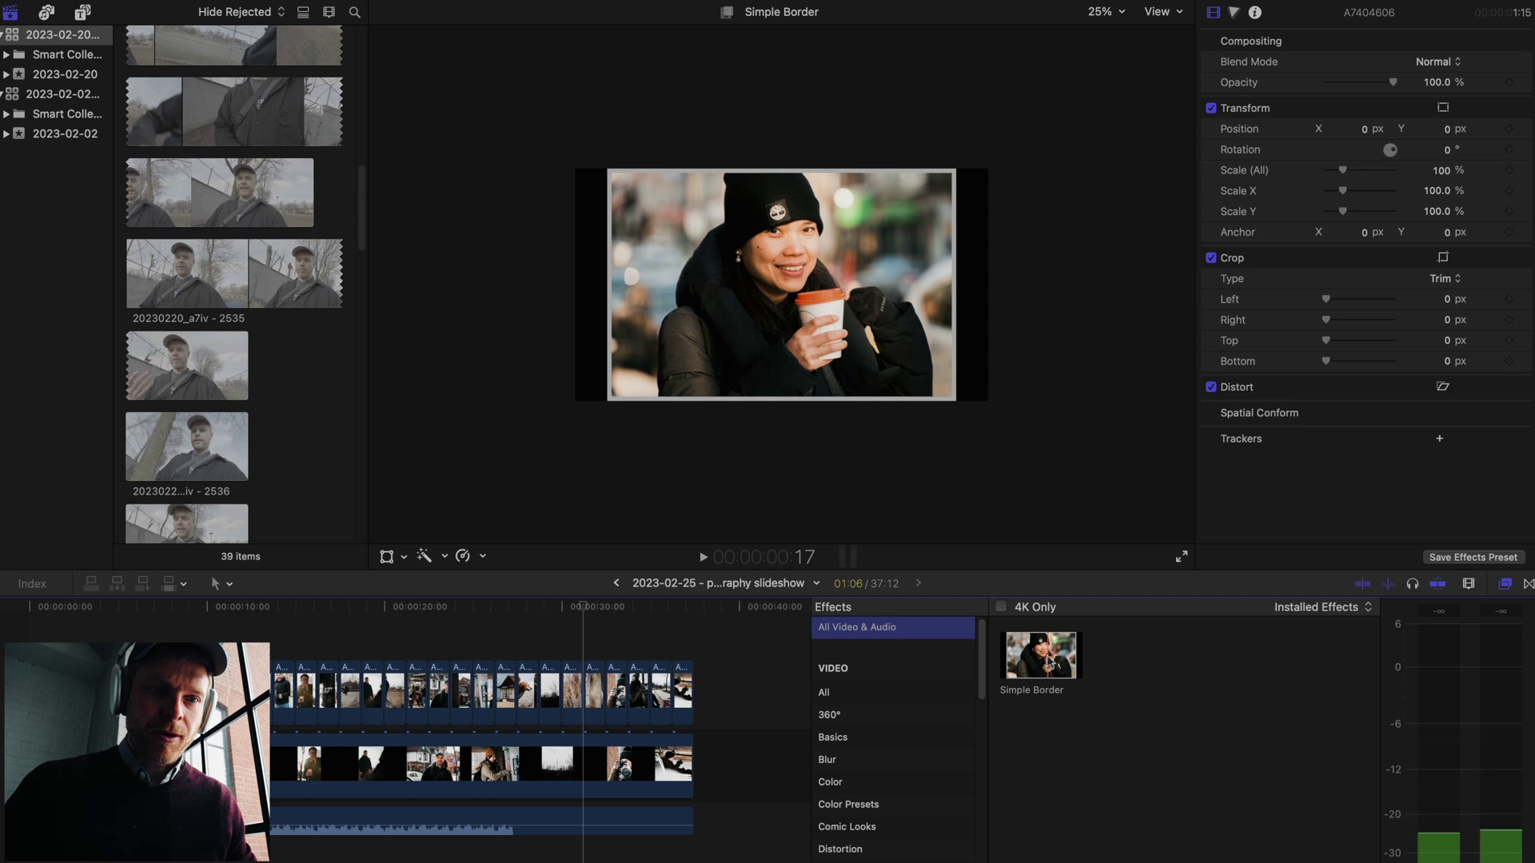
{"action": "left_click_drag", "start_coordinate": [1049, 665], "coordinate": [176, 685]}
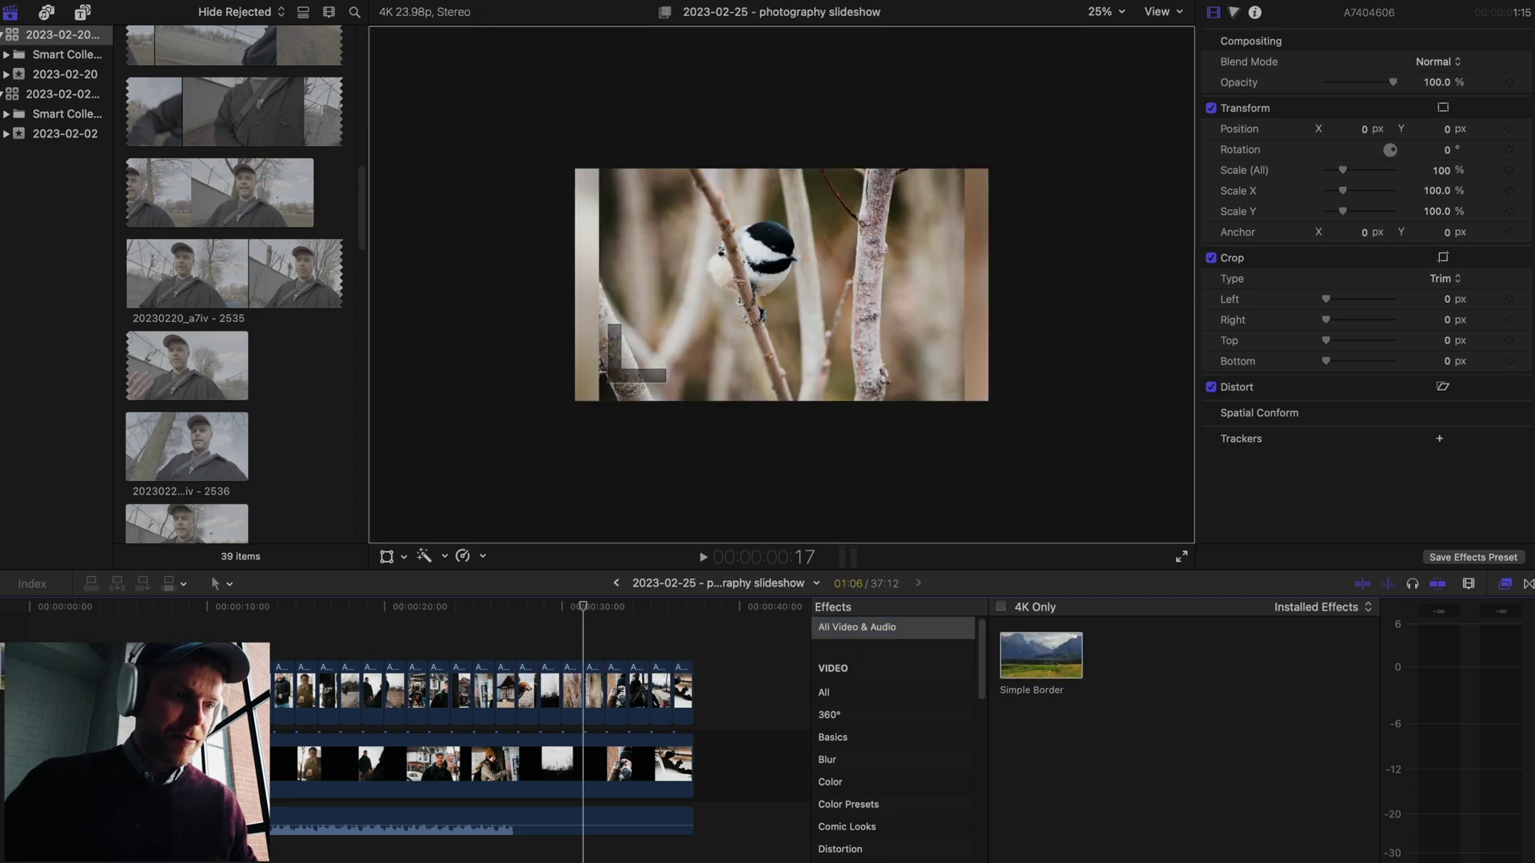
{"action": "double_click", "coordinate": [1041, 655]}
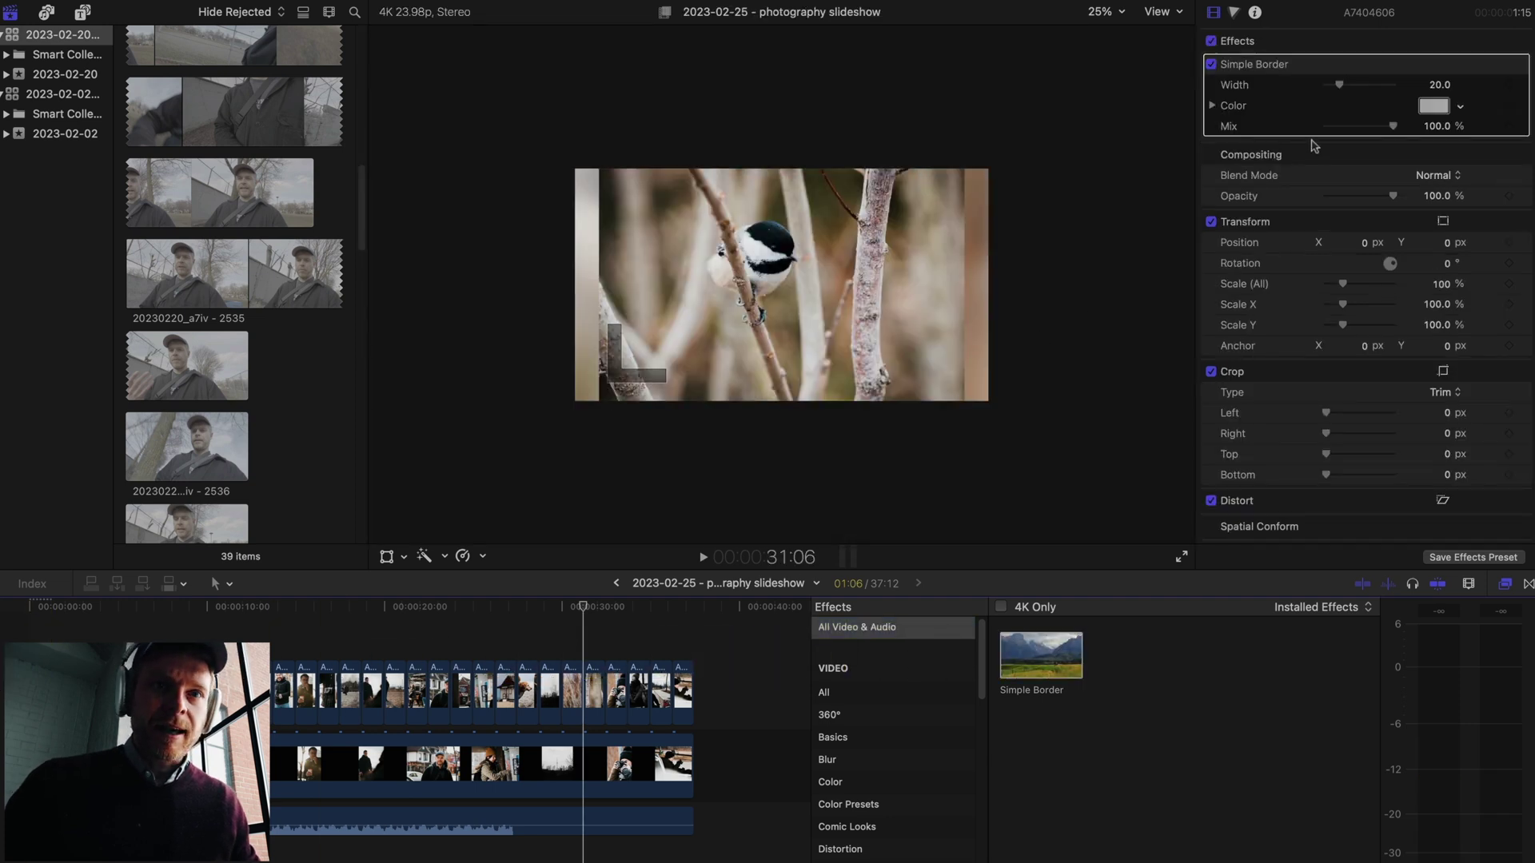
Change the Simple Border color of the first photo to white.
{"action": "left_click", "coordinate": [1433, 107]}
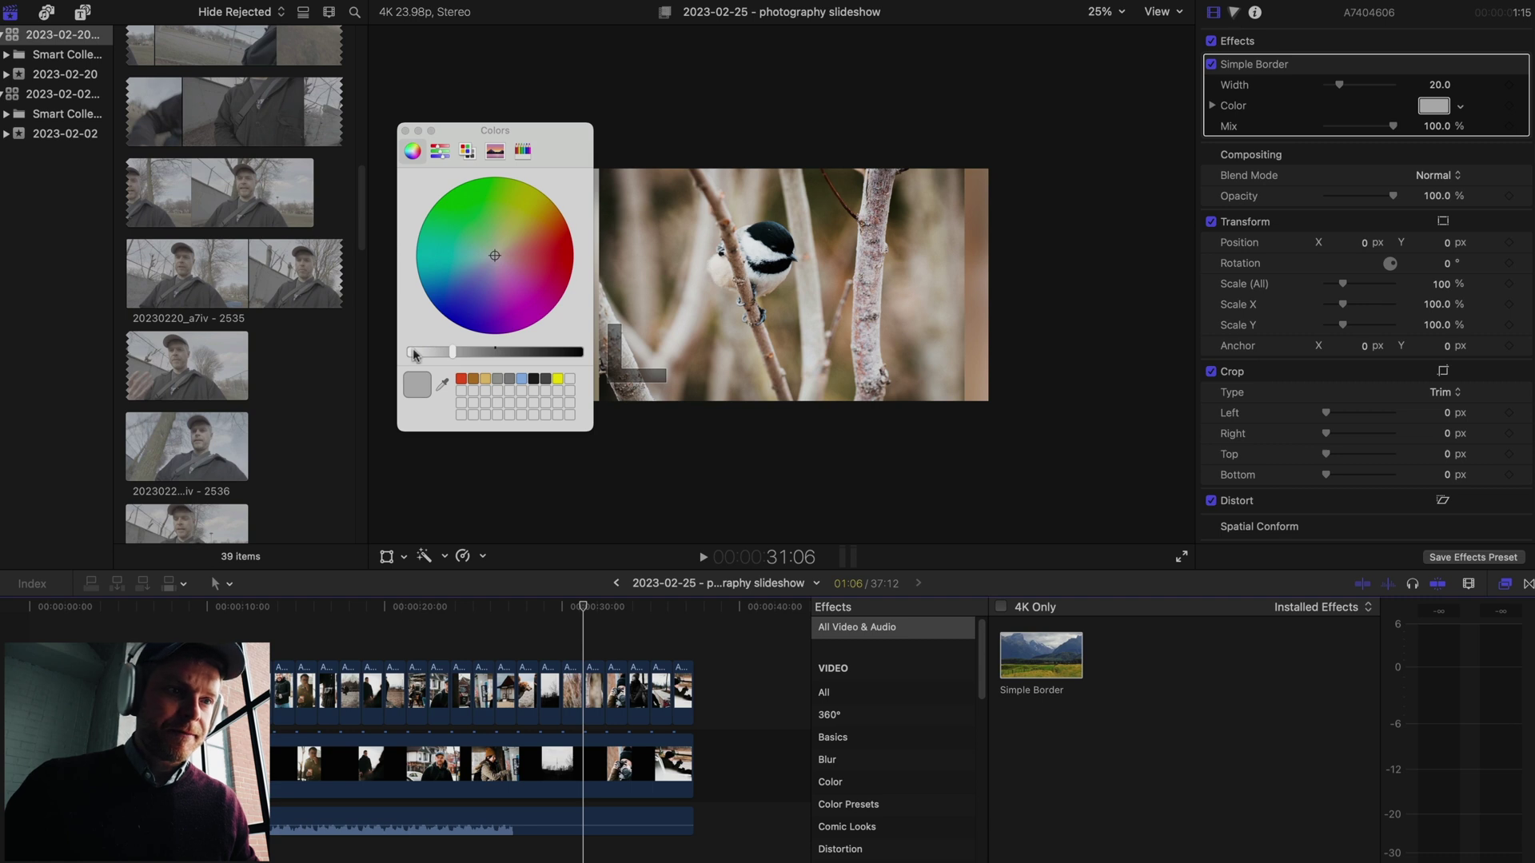
{"action": "left_click_drag", "start_coordinate": [415, 355], "coordinate": [362, 374]}
{"action": "left_click", "coordinate": [405, 131]}
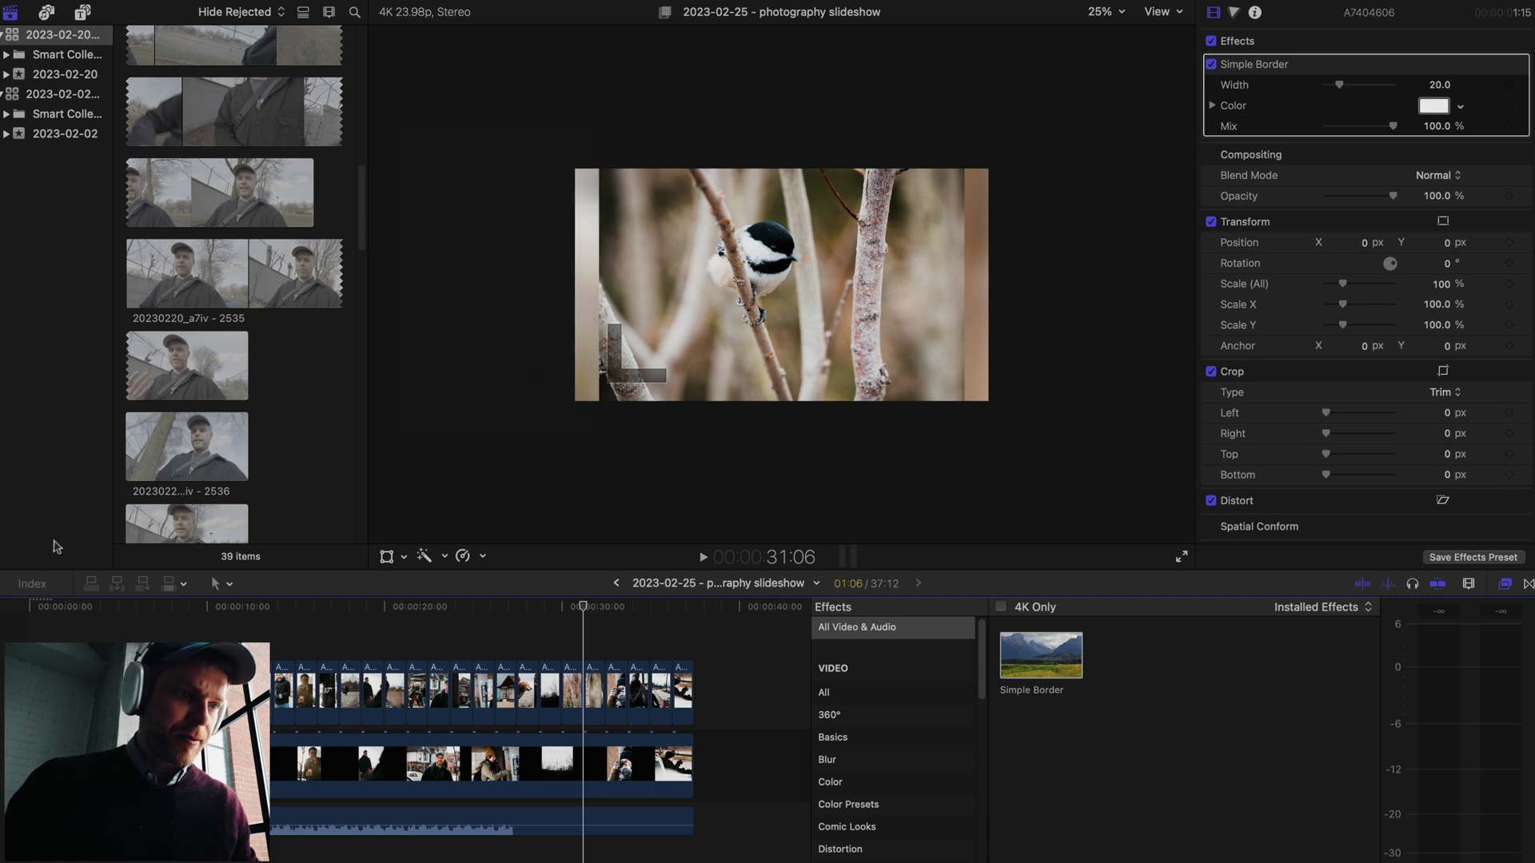
Show the first photo in the viewer and set its Simple Border width to 7 and mix to 87.78%.
{"action": "left_click", "coordinate": [40, 607]}
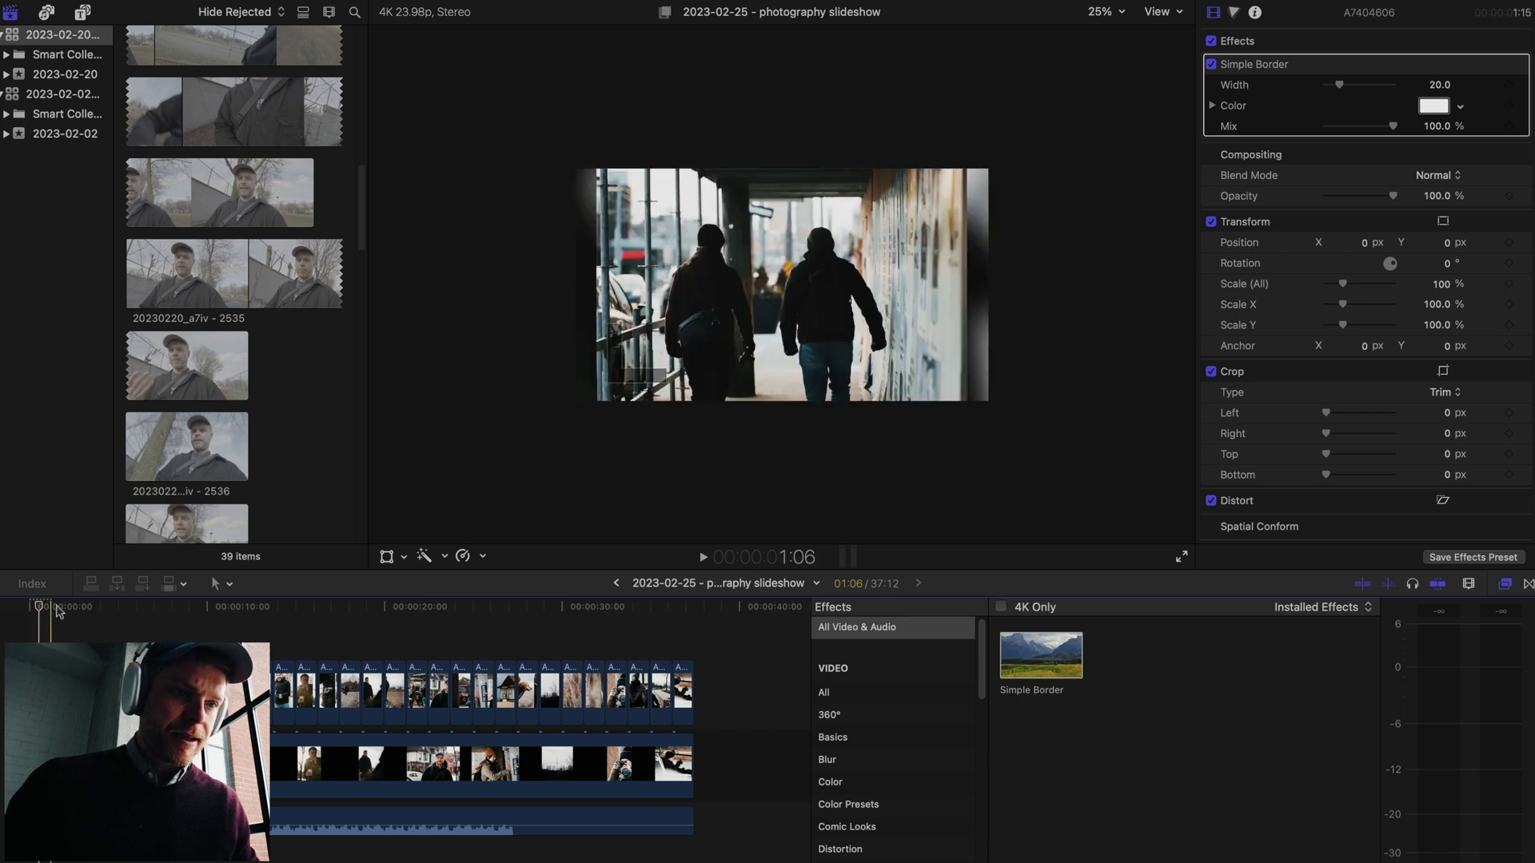
{"action": "left_click", "coordinate": [1440, 85]}
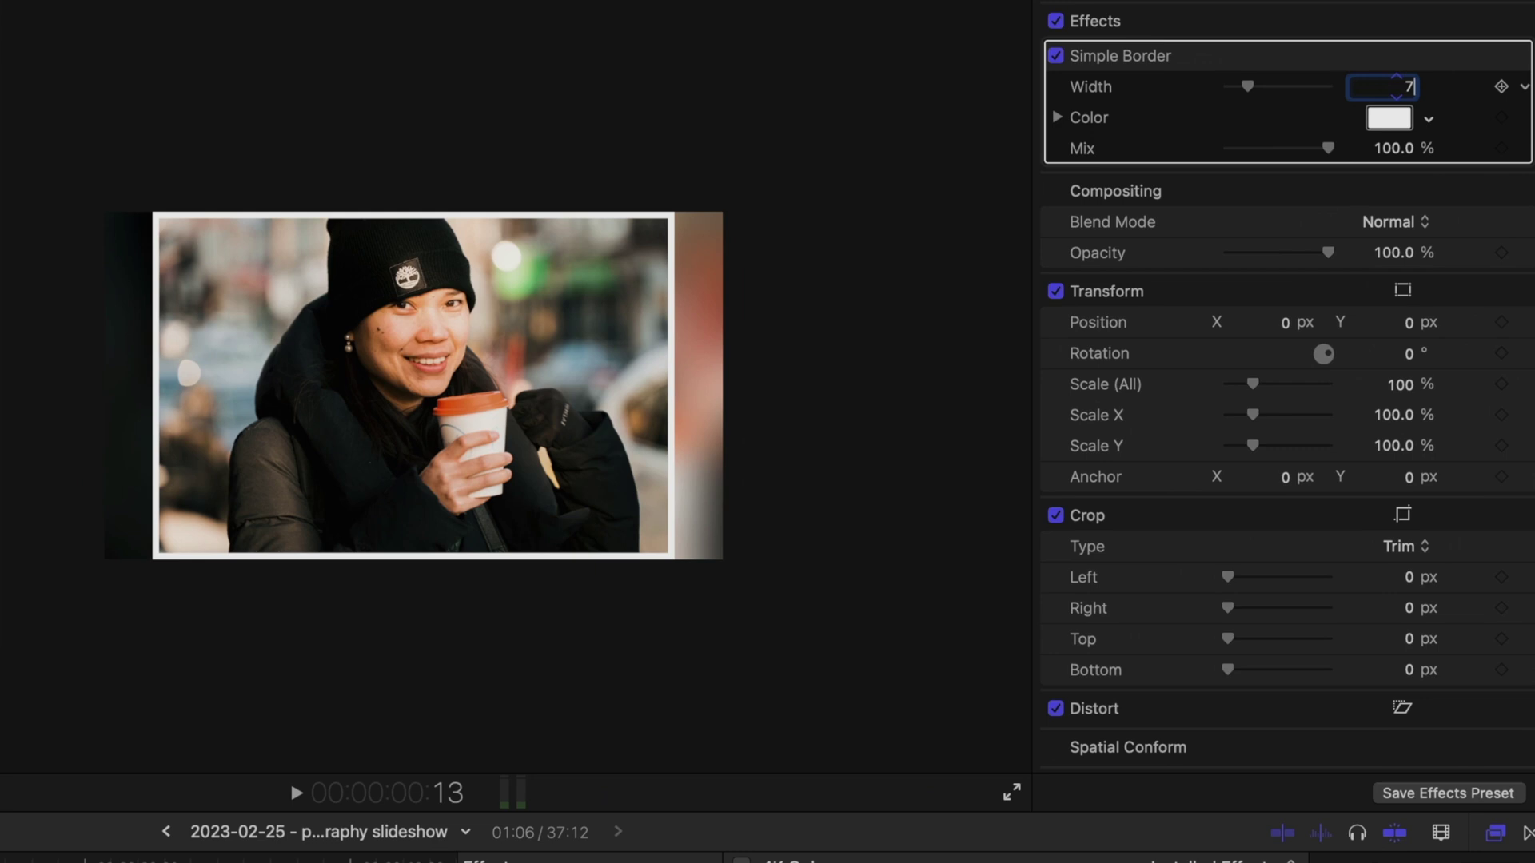
{"action": "type", "text": "7"}
{"action": "key", "text": "Return"}
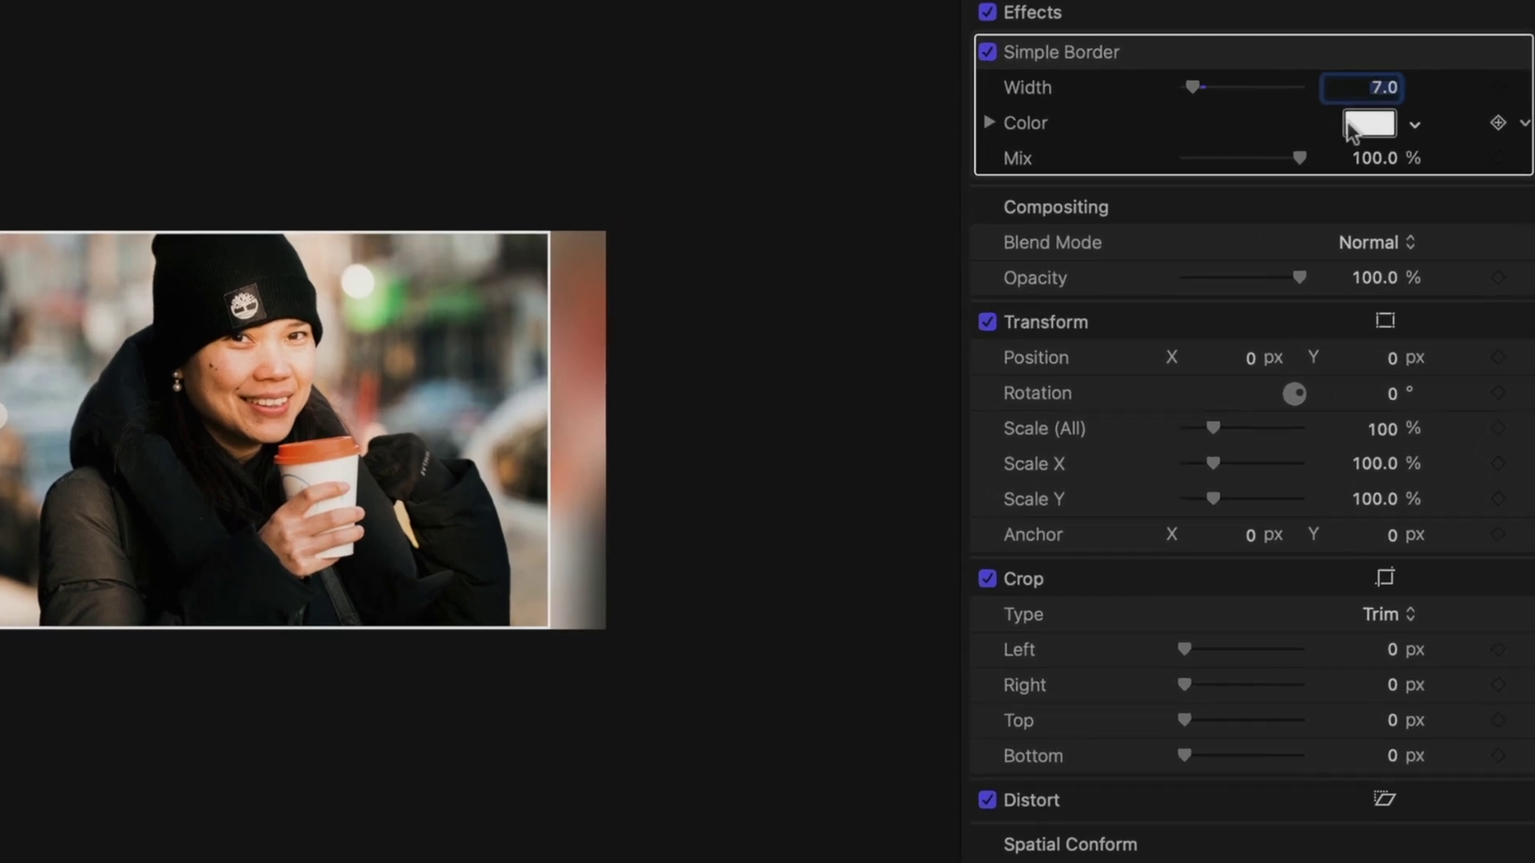
{"action": "left_click_drag", "start_coordinate": [1289, 155], "coordinate": [1280, 156]}
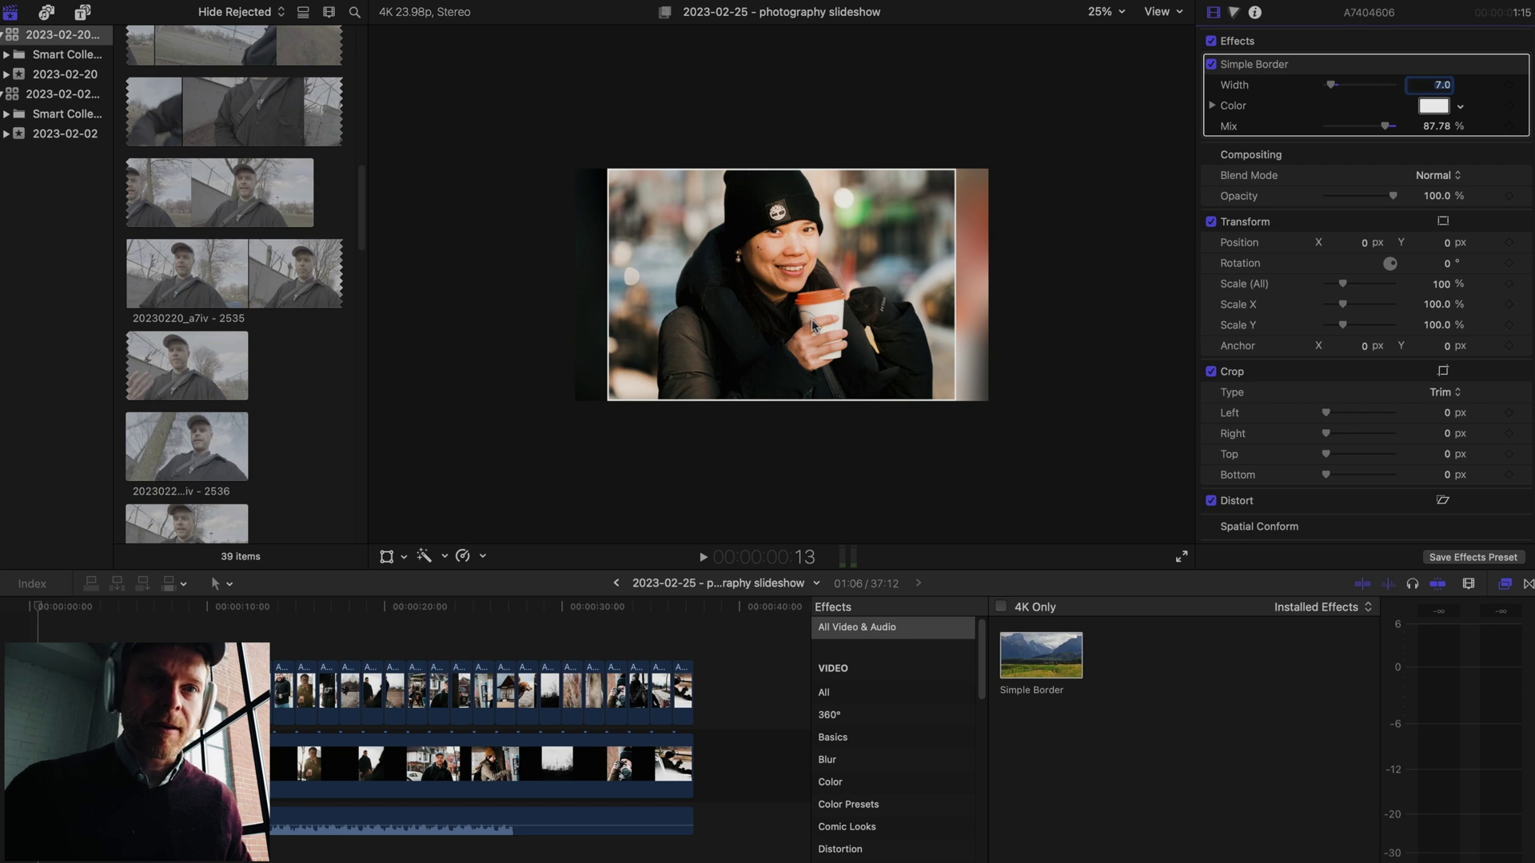
Try rotating the first photo on the upper layer by 1° and undo the rotation.
{"action": "left_click", "coordinate": [38, 692]}
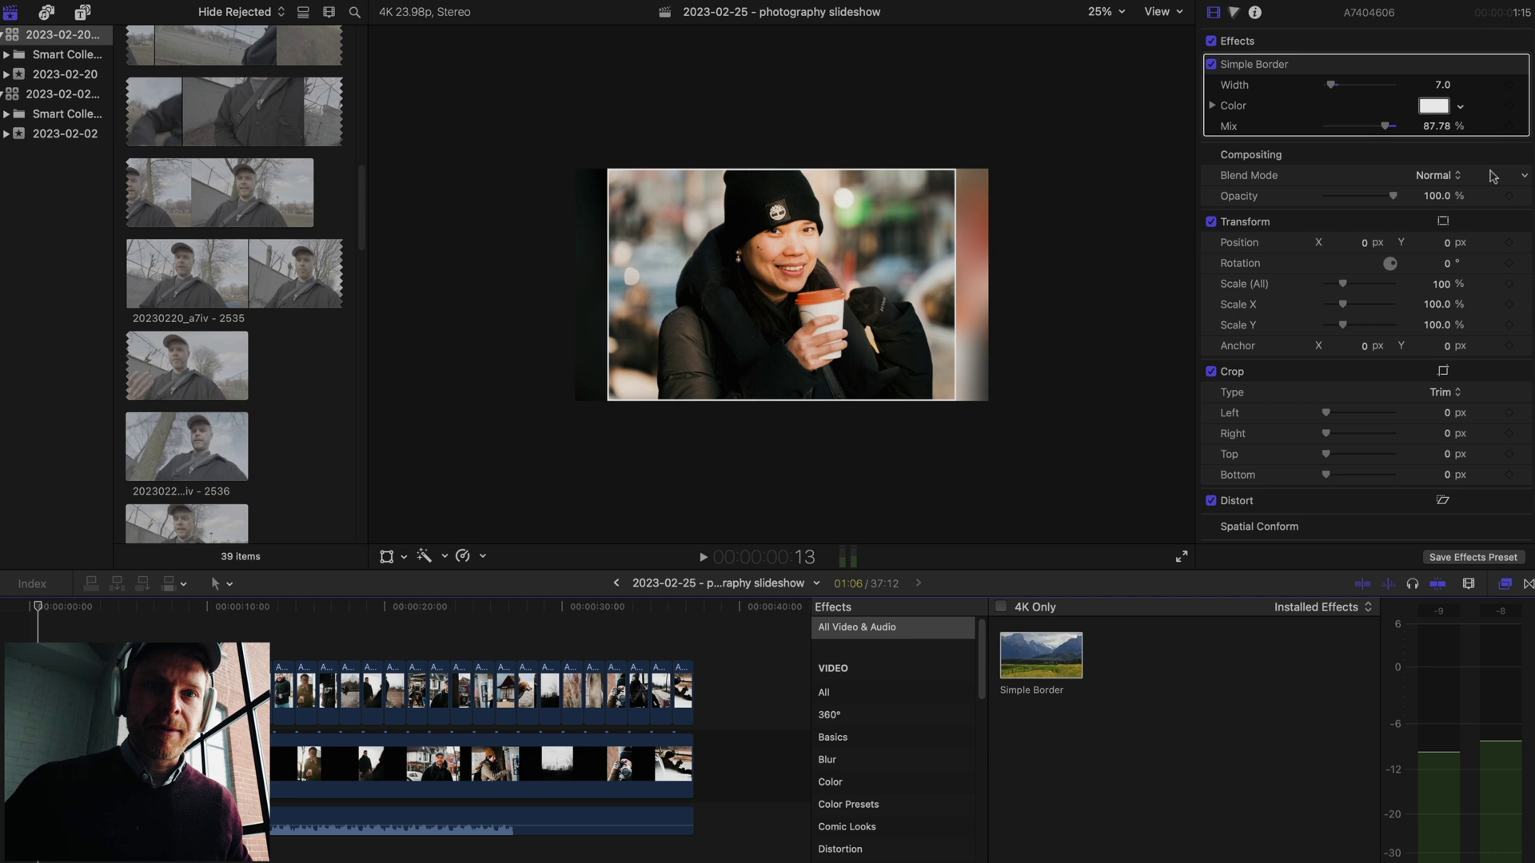
{"action": "left_click", "coordinate": [1442, 264]}
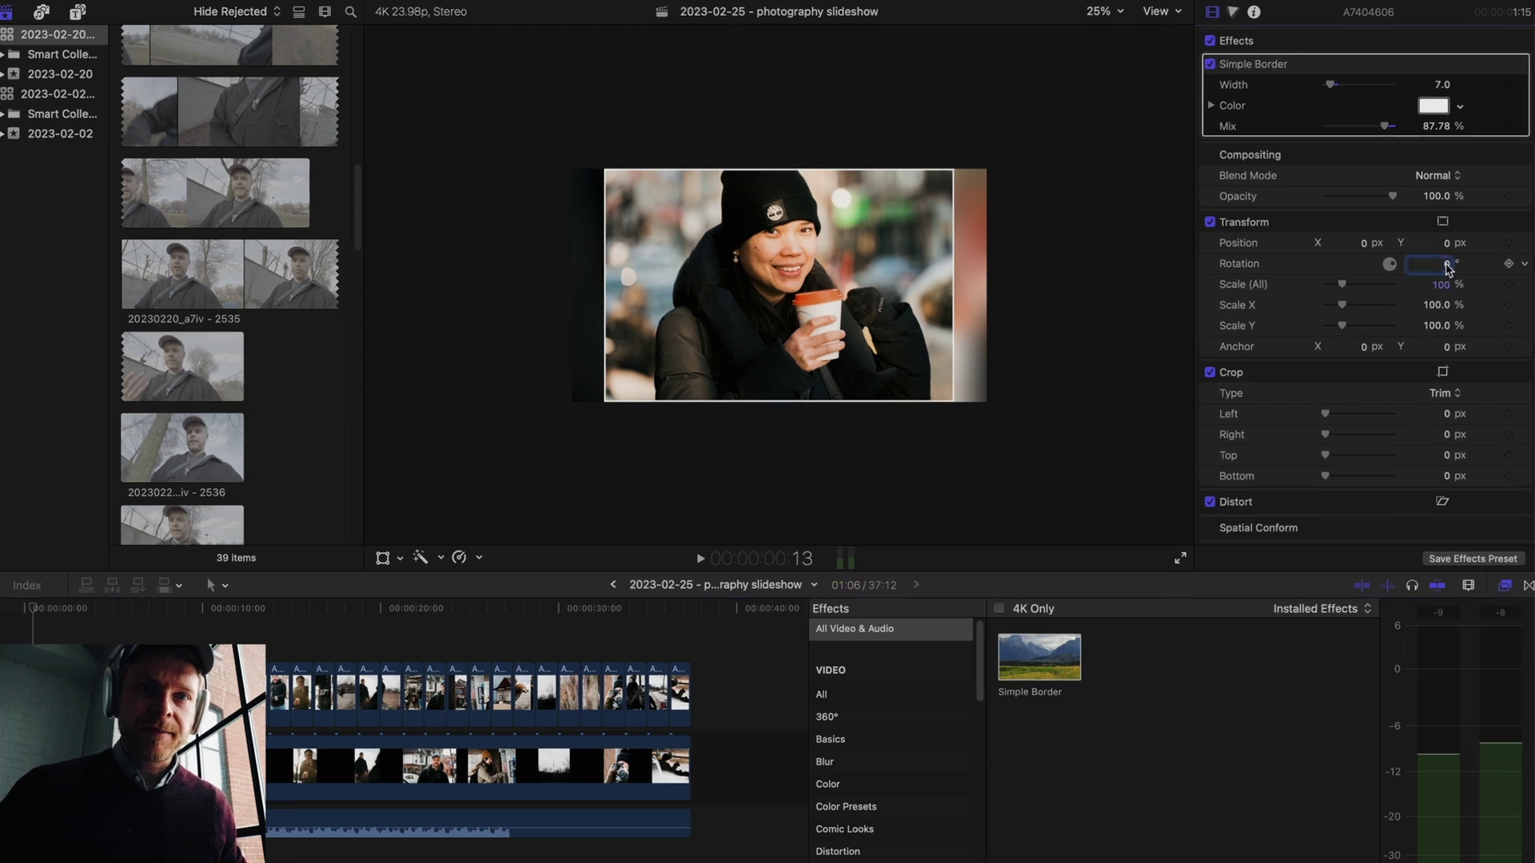
{"action": "type", "text": "1"}
{"action": "key", "text": "Return"}
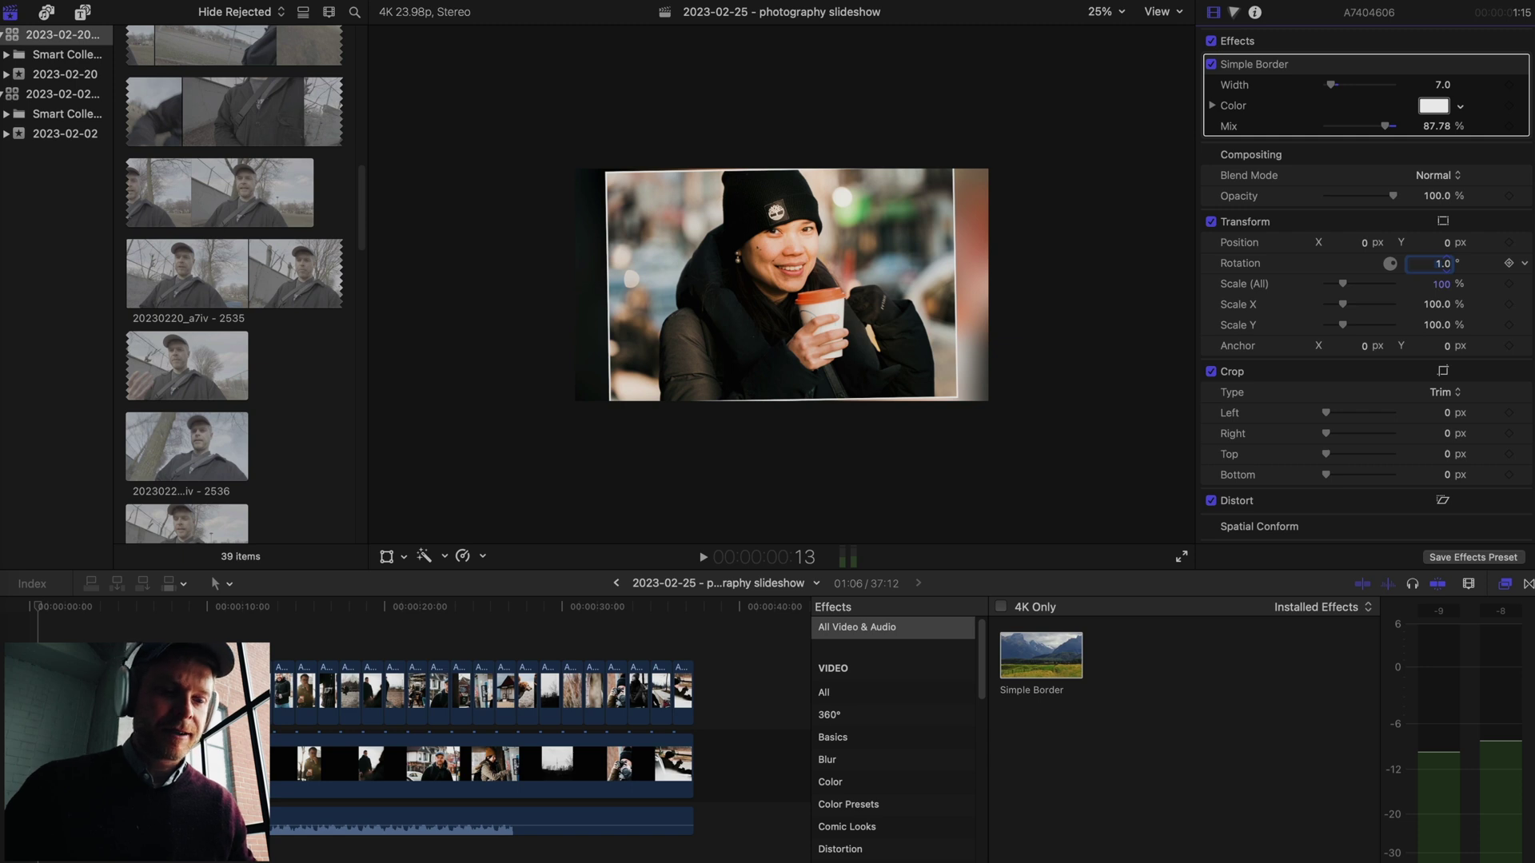
{"action": "key", "text": "super+z"}
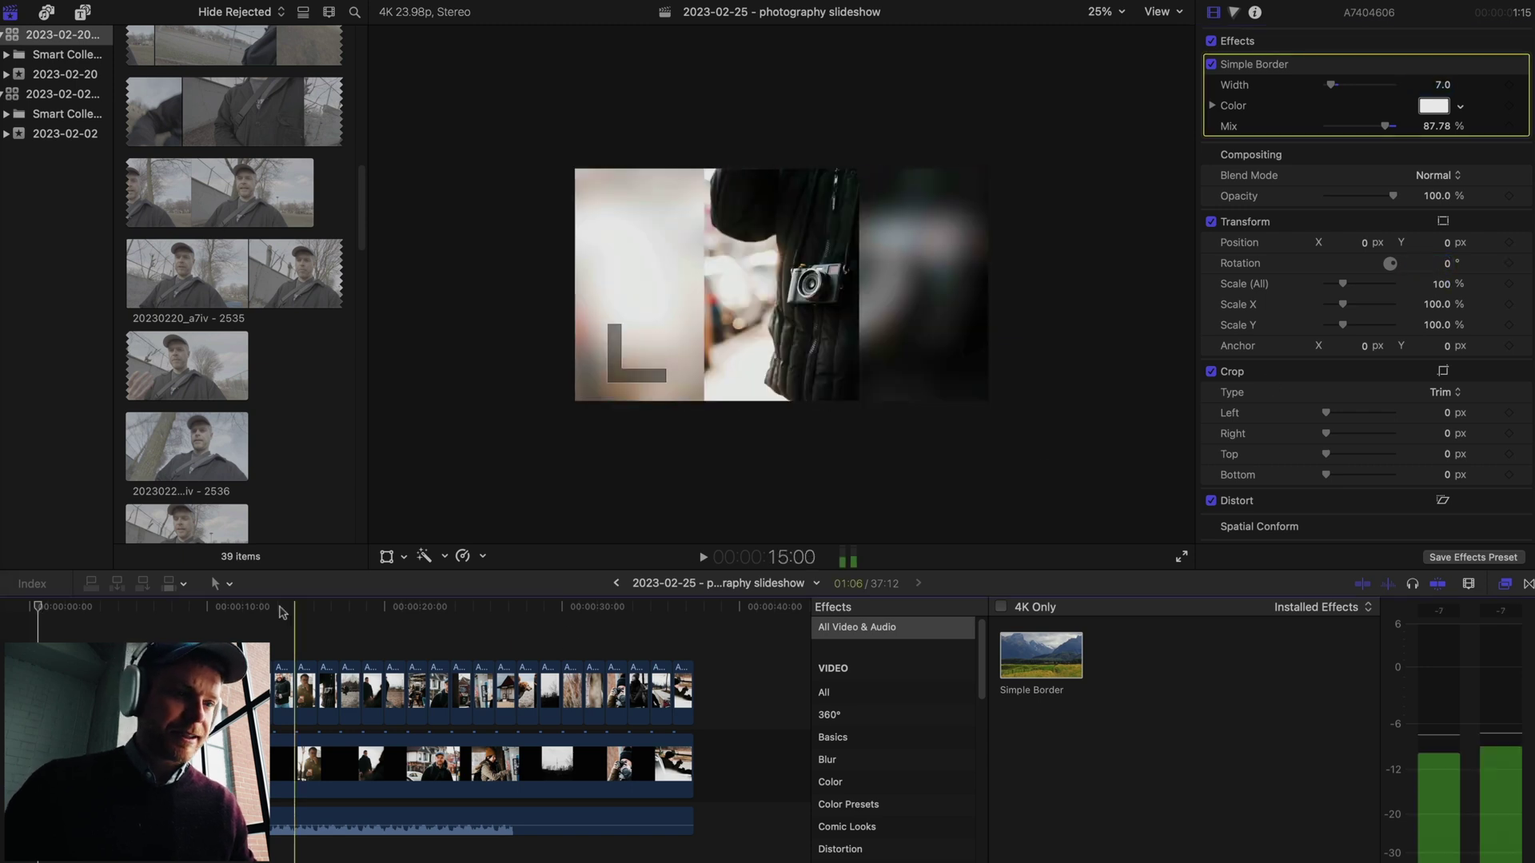
Paste the first photo's Simple Border effect onto all the other upper-layer photos and play back the bordered slideshow.
{"action": "key", "text": "Home"}
{"action": "key", "text": "space"}
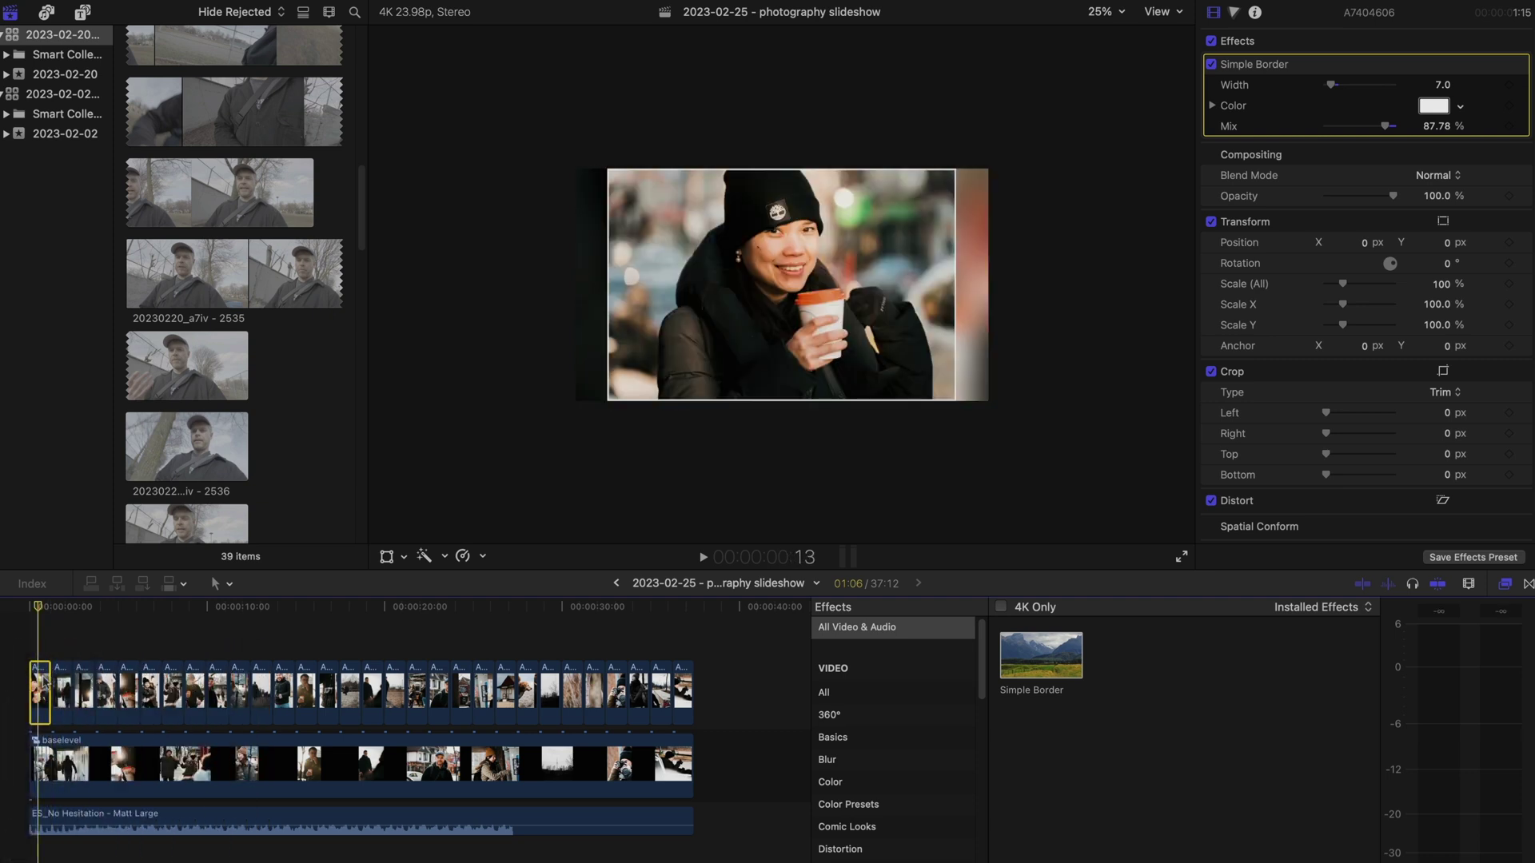
{"action": "left_click", "coordinate": [63, 691]}
{"action": "key", "text": "super+a"}
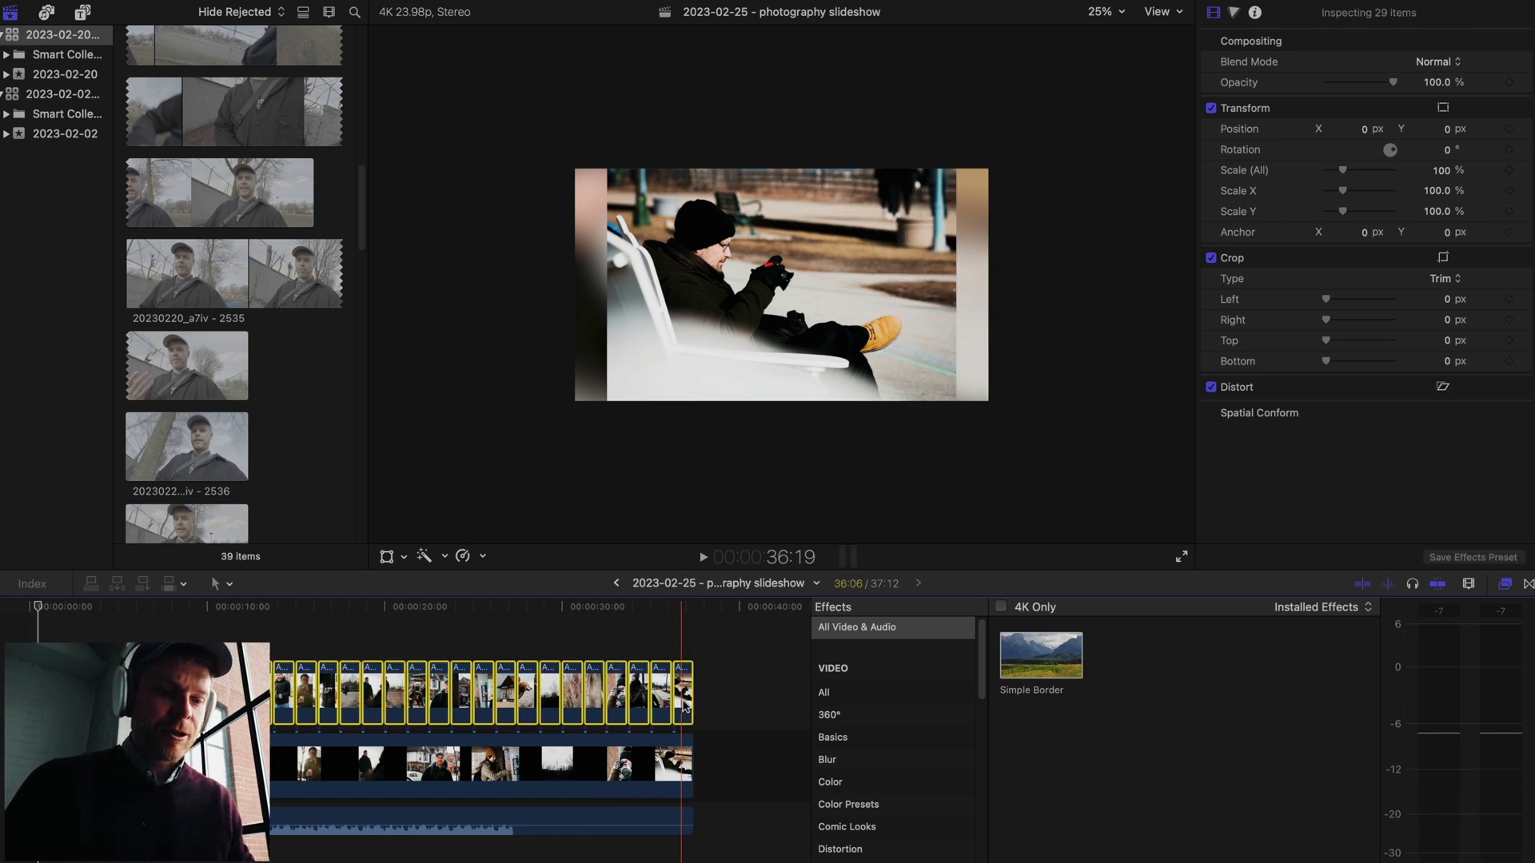
{"action": "key", "text": "super+shift+v"}
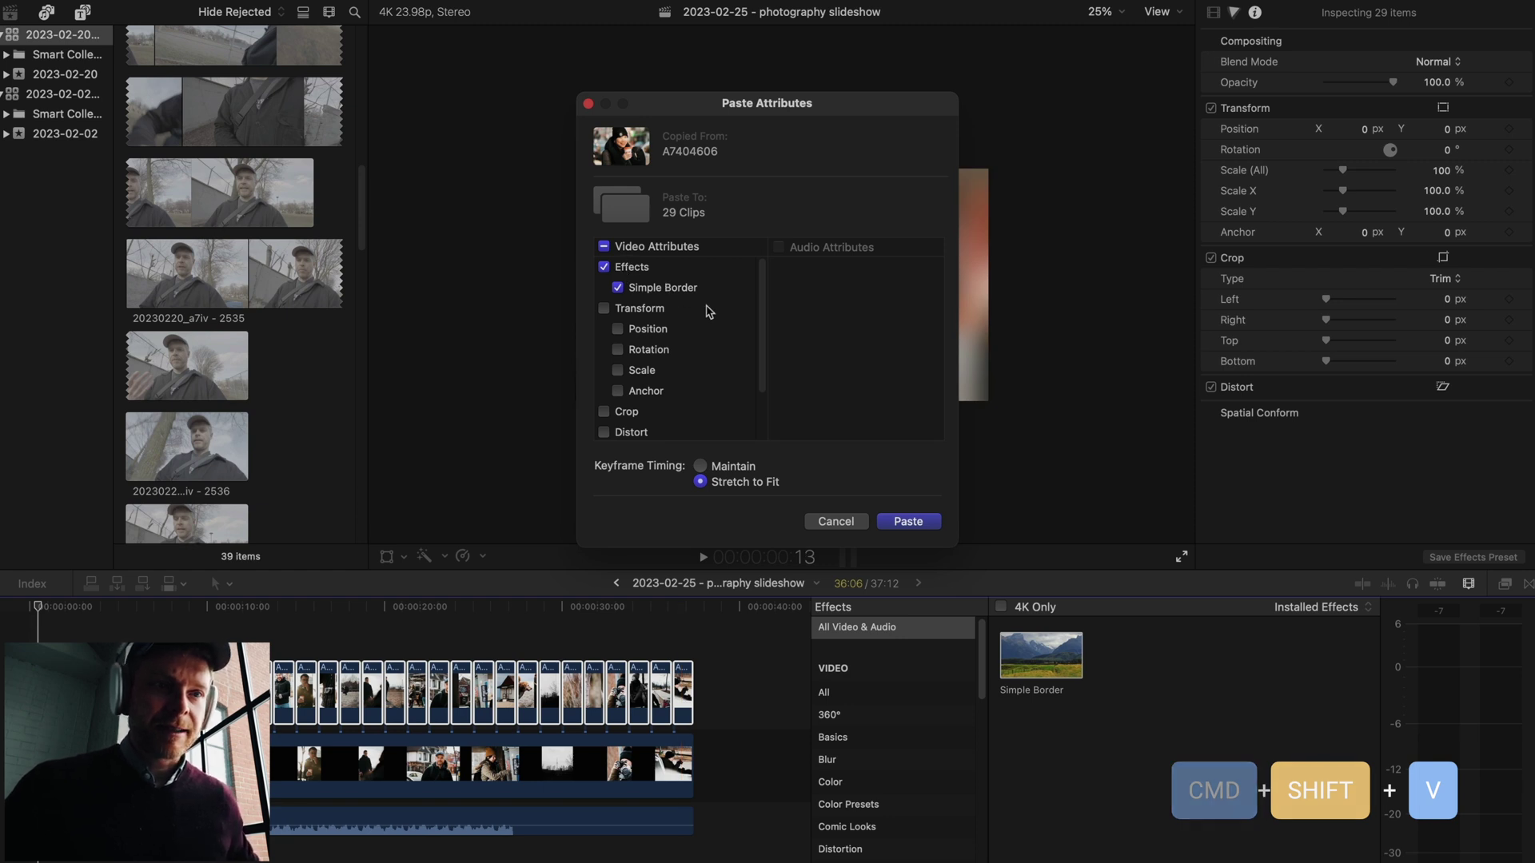
{"action": "left_click", "coordinate": [909, 524]}
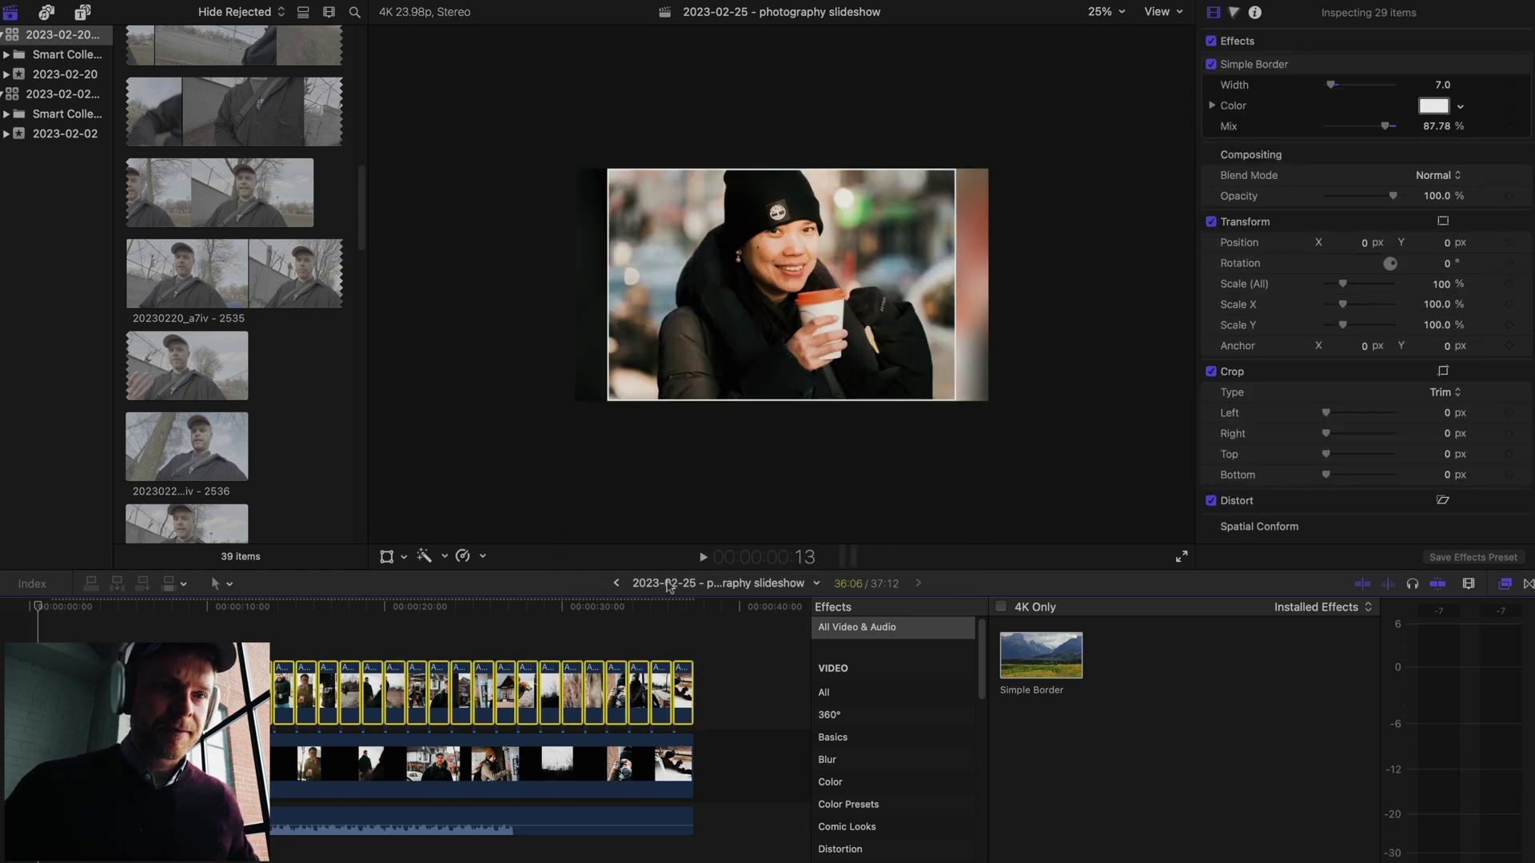
{"action": "left_click_drag", "start_coordinate": [136, 611], "coordinate": [60, 631]}
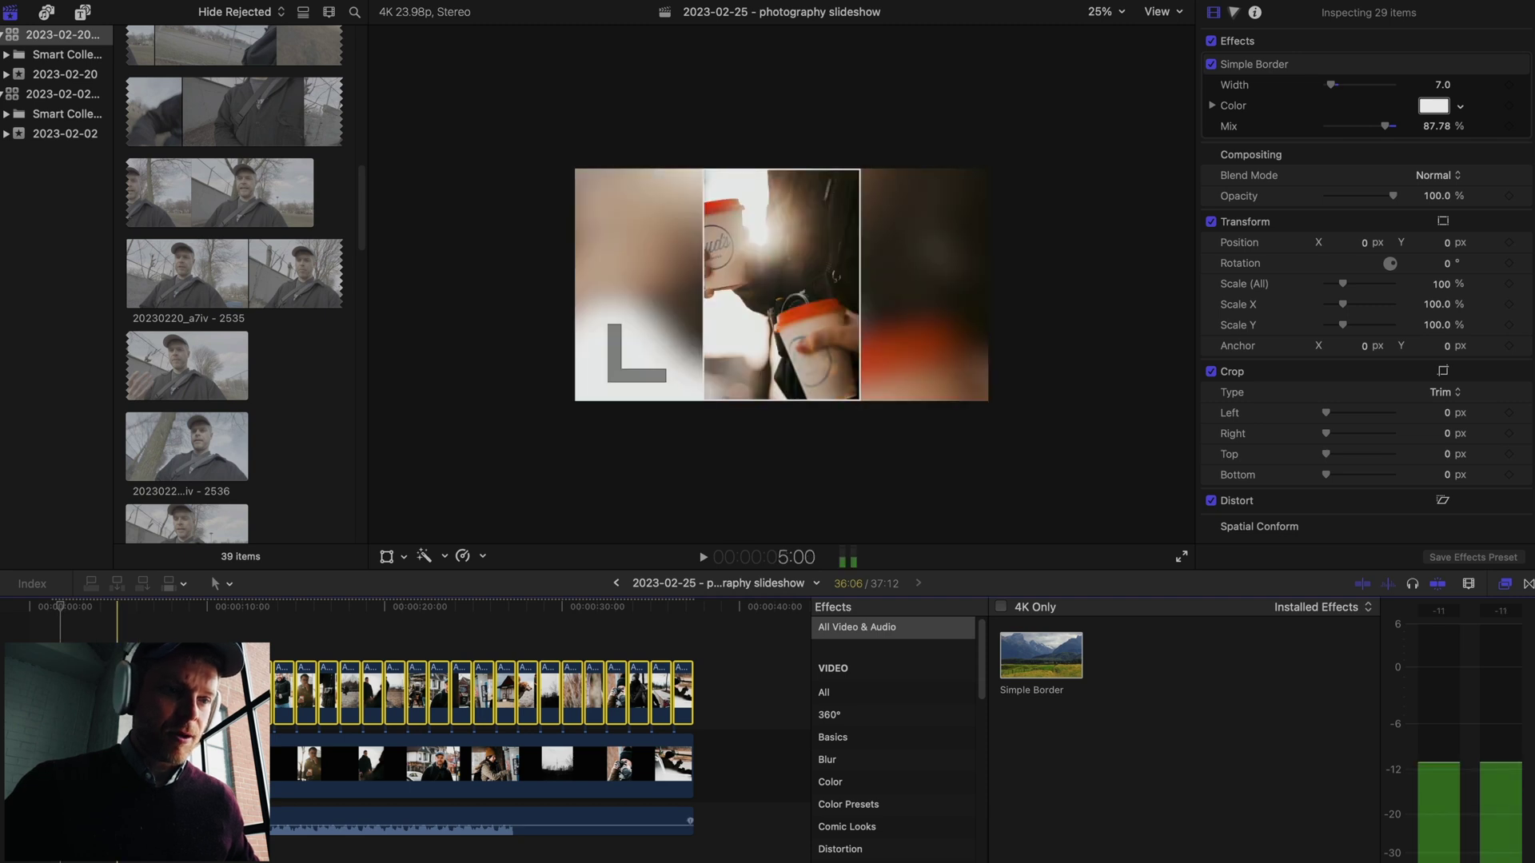
{"action": "key", "text": "space"}
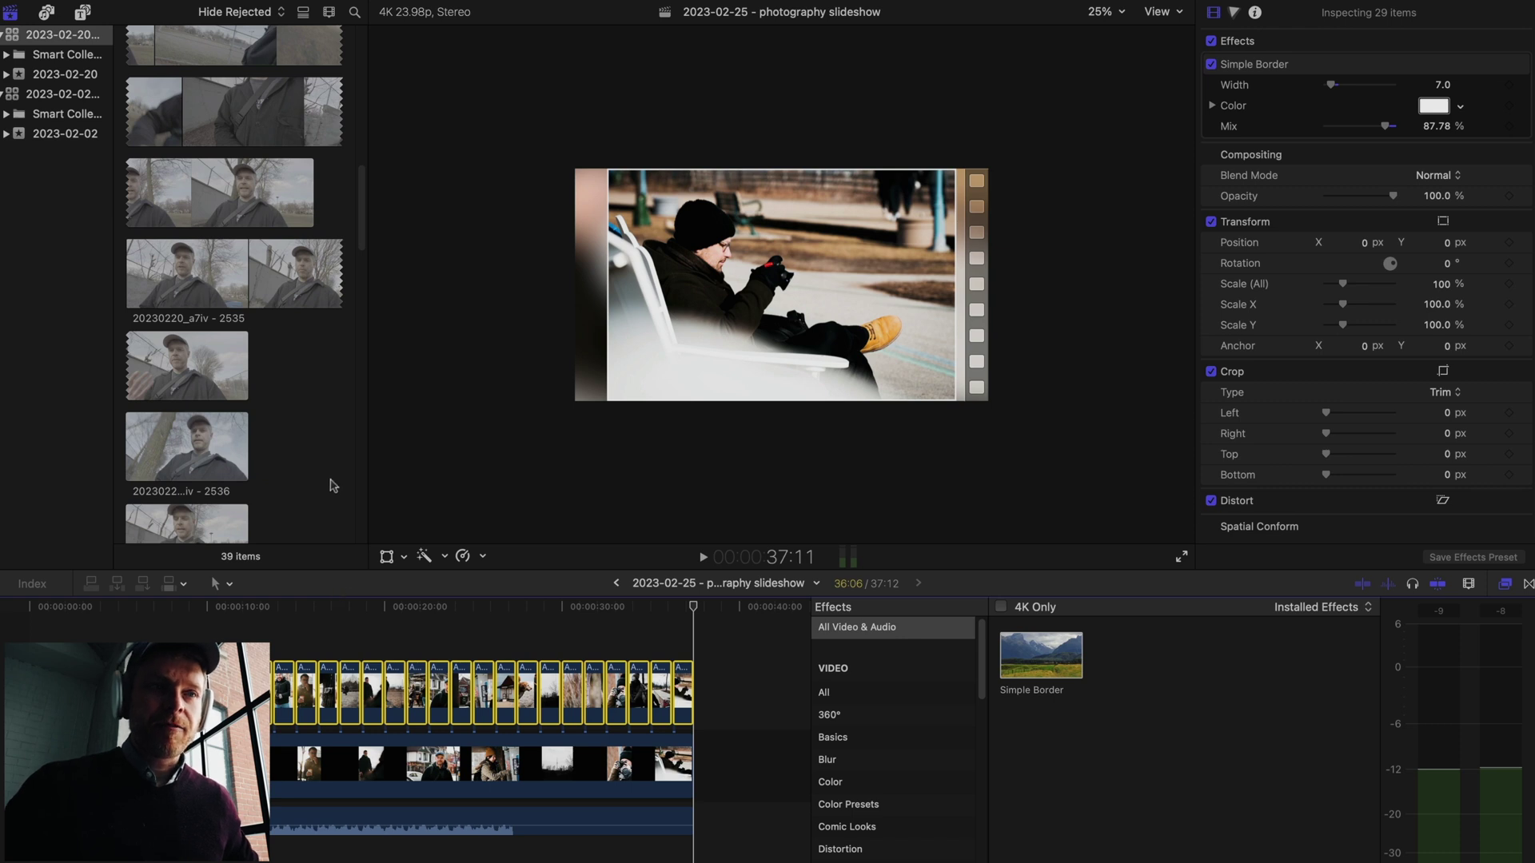
Change the 2023-02-25 - photography slideshow project's video format to Vertical with a resolution of 2160x3840.
{"action": "scroll", "coordinate": [311, 429], "scroll_direction": "up", "scroll_amount": 10}
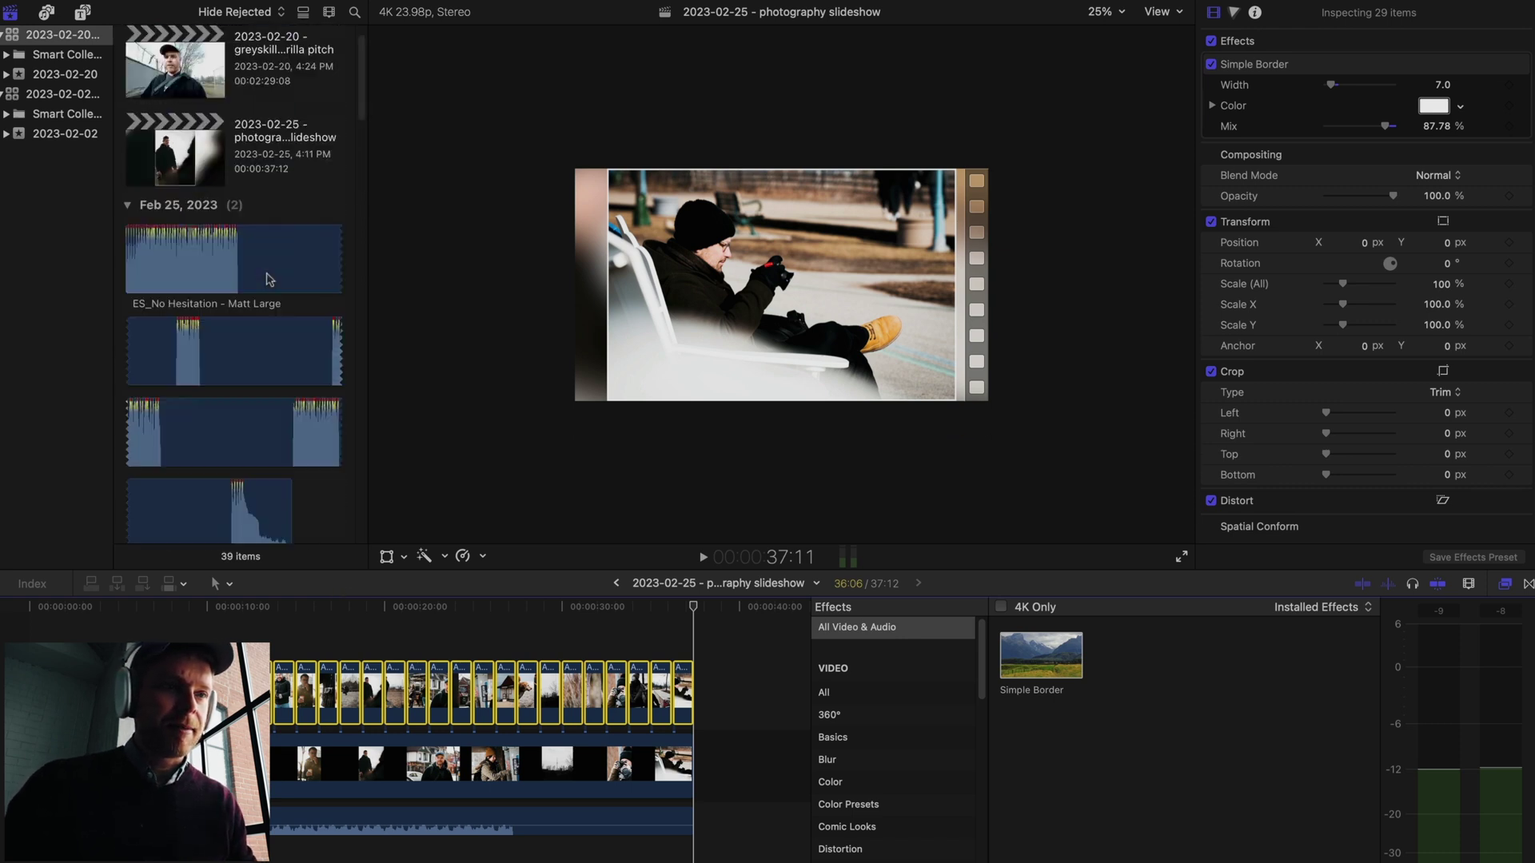
{"action": "left_click", "coordinate": [202, 204]}
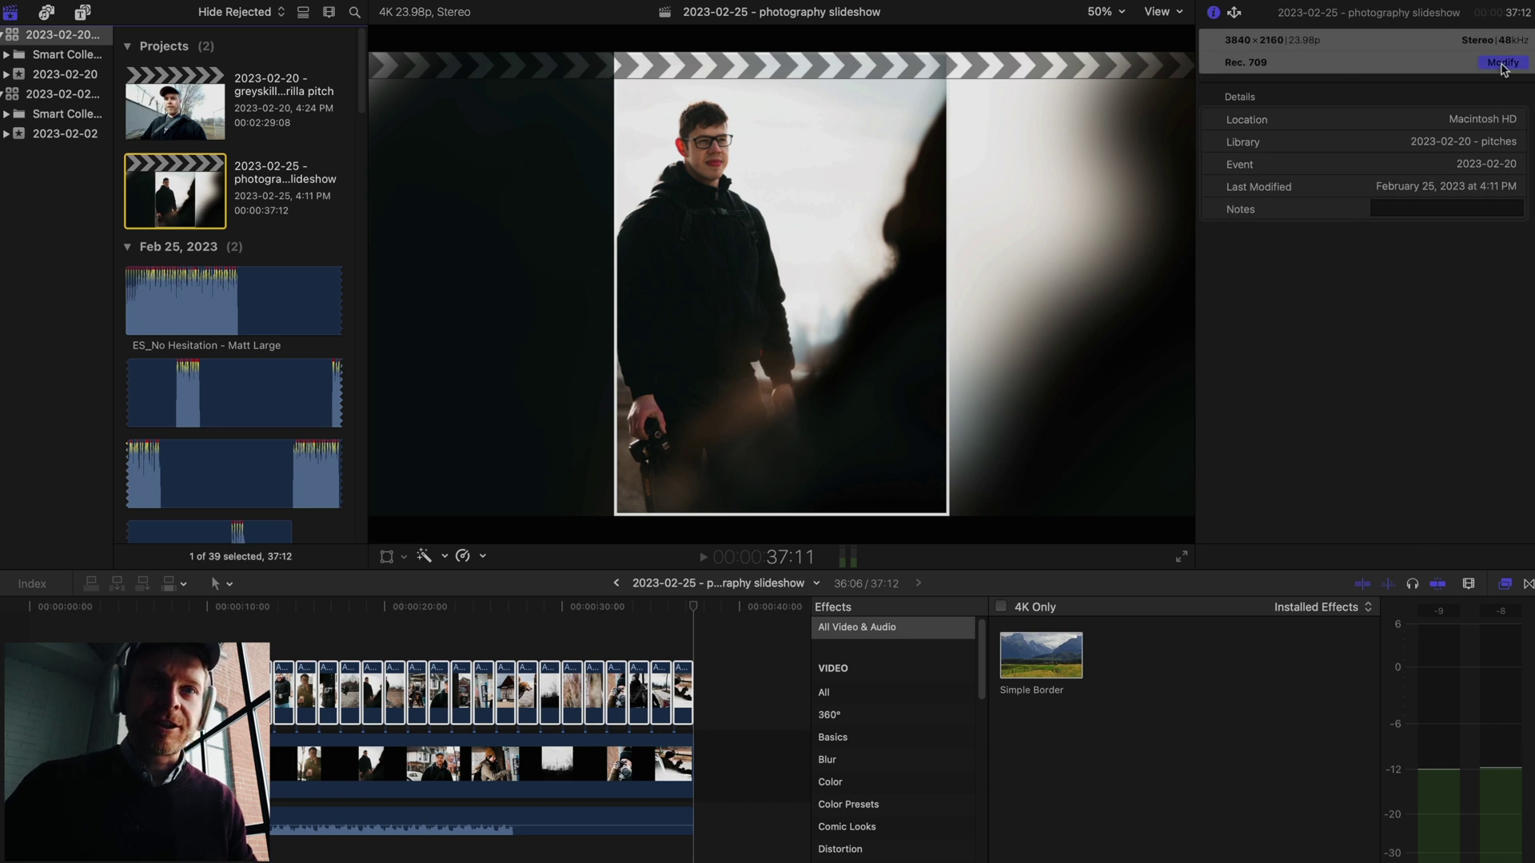
{"action": "left_click", "coordinate": [1502, 63]}
{"action": "left_click", "coordinate": [697, 391]}
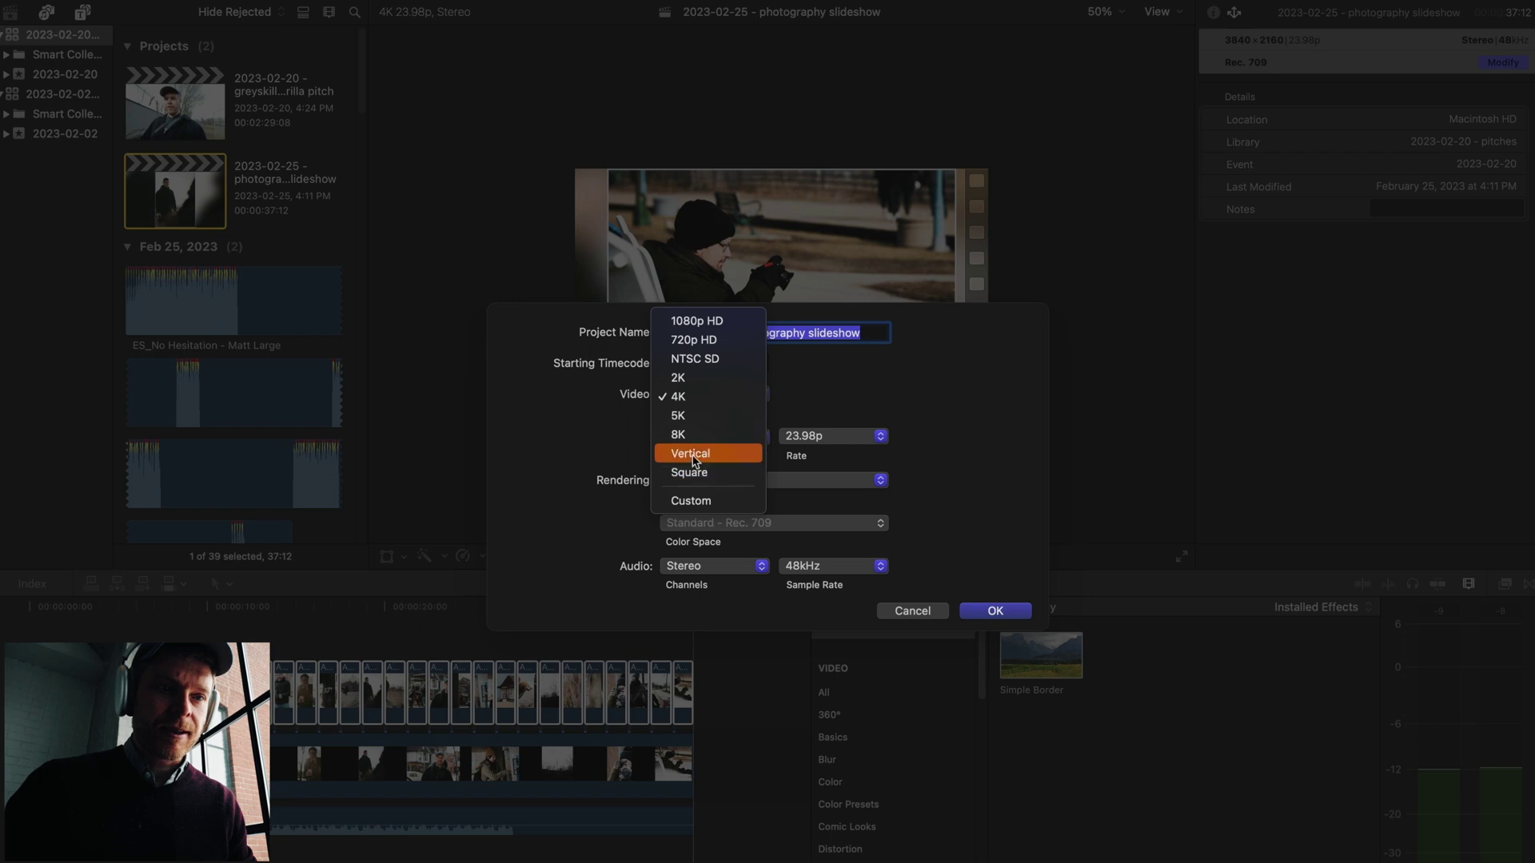
{"action": "left_click", "coordinate": [692, 455]}
{"action": "left_click", "coordinate": [759, 436]}
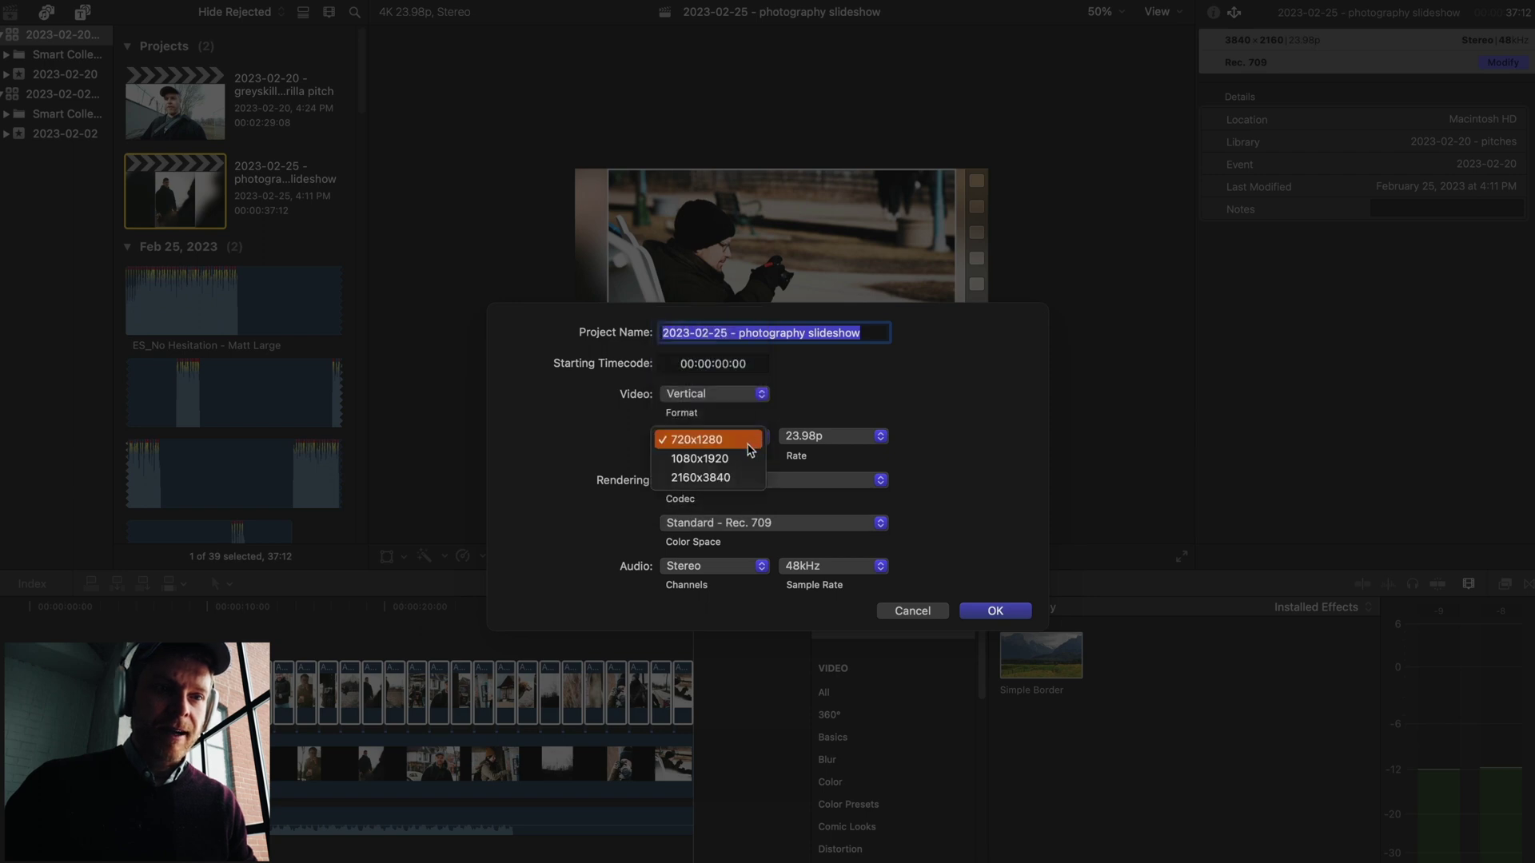
{"action": "left_click", "coordinate": [712, 476]}
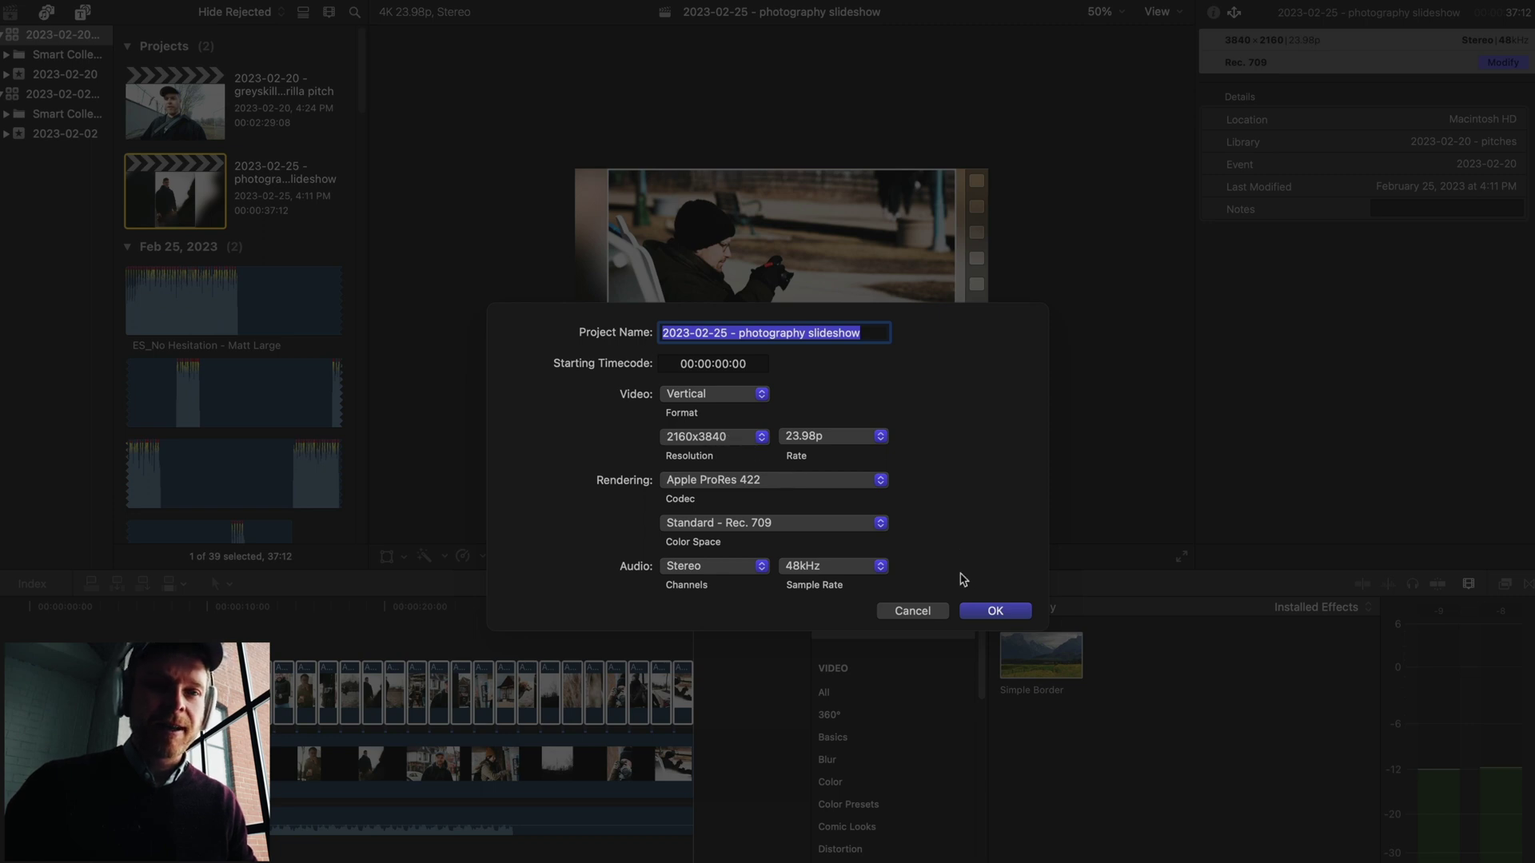
{"action": "left_click", "coordinate": [995, 613]}
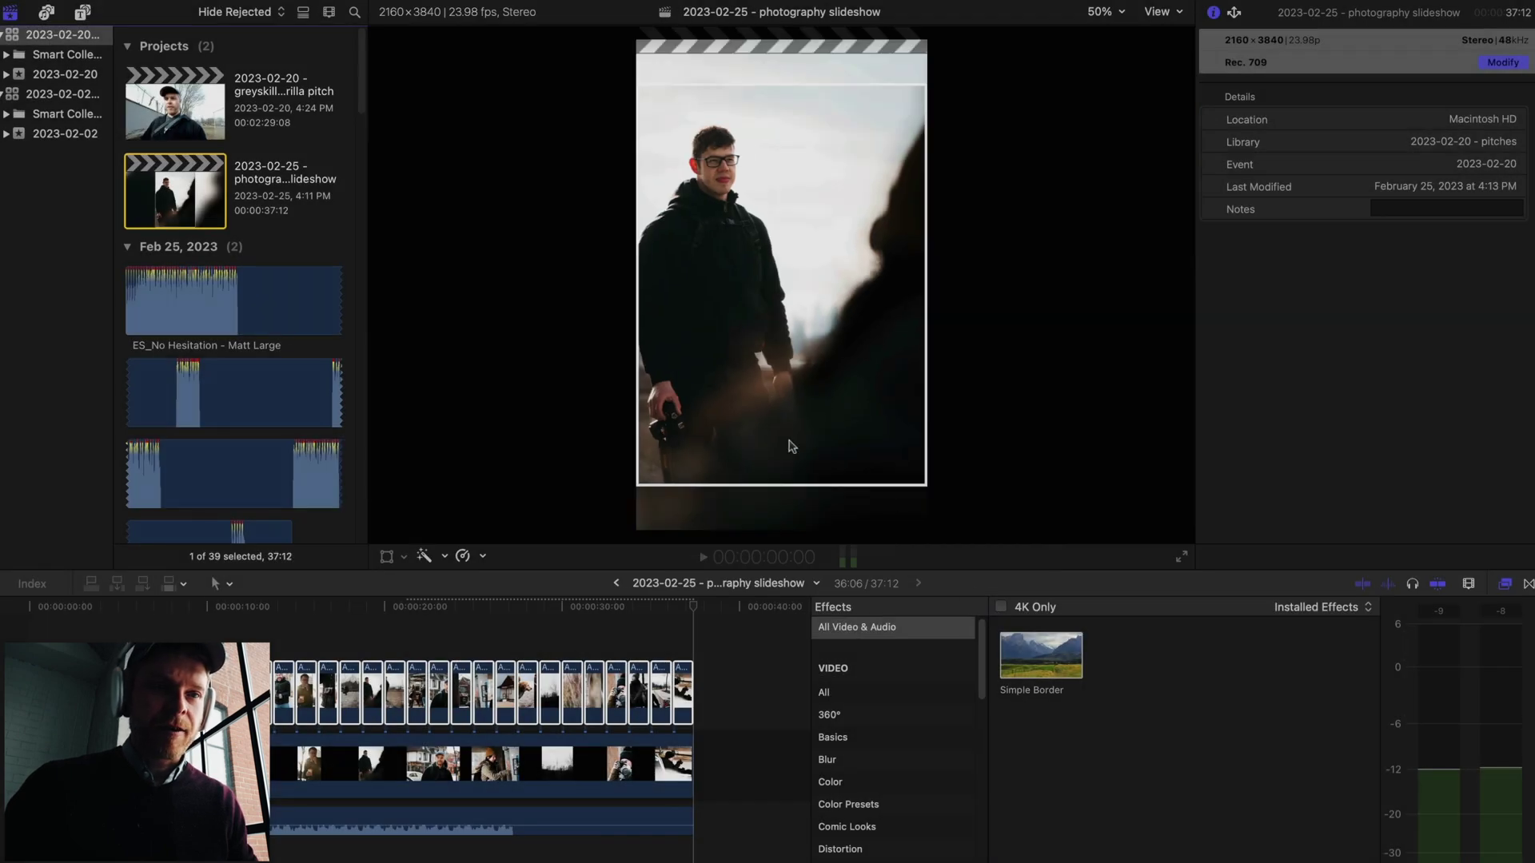
Scrub through the vertical slideshow from start to end to check how the photos and blurred background fit the frame.
{"action": "left_click_drag", "start_coordinate": [151, 613], "coordinate": [473, 601]}
{"action": "left_click_drag", "start_coordinate": [573, 604], "coordinate": [648, 604]}
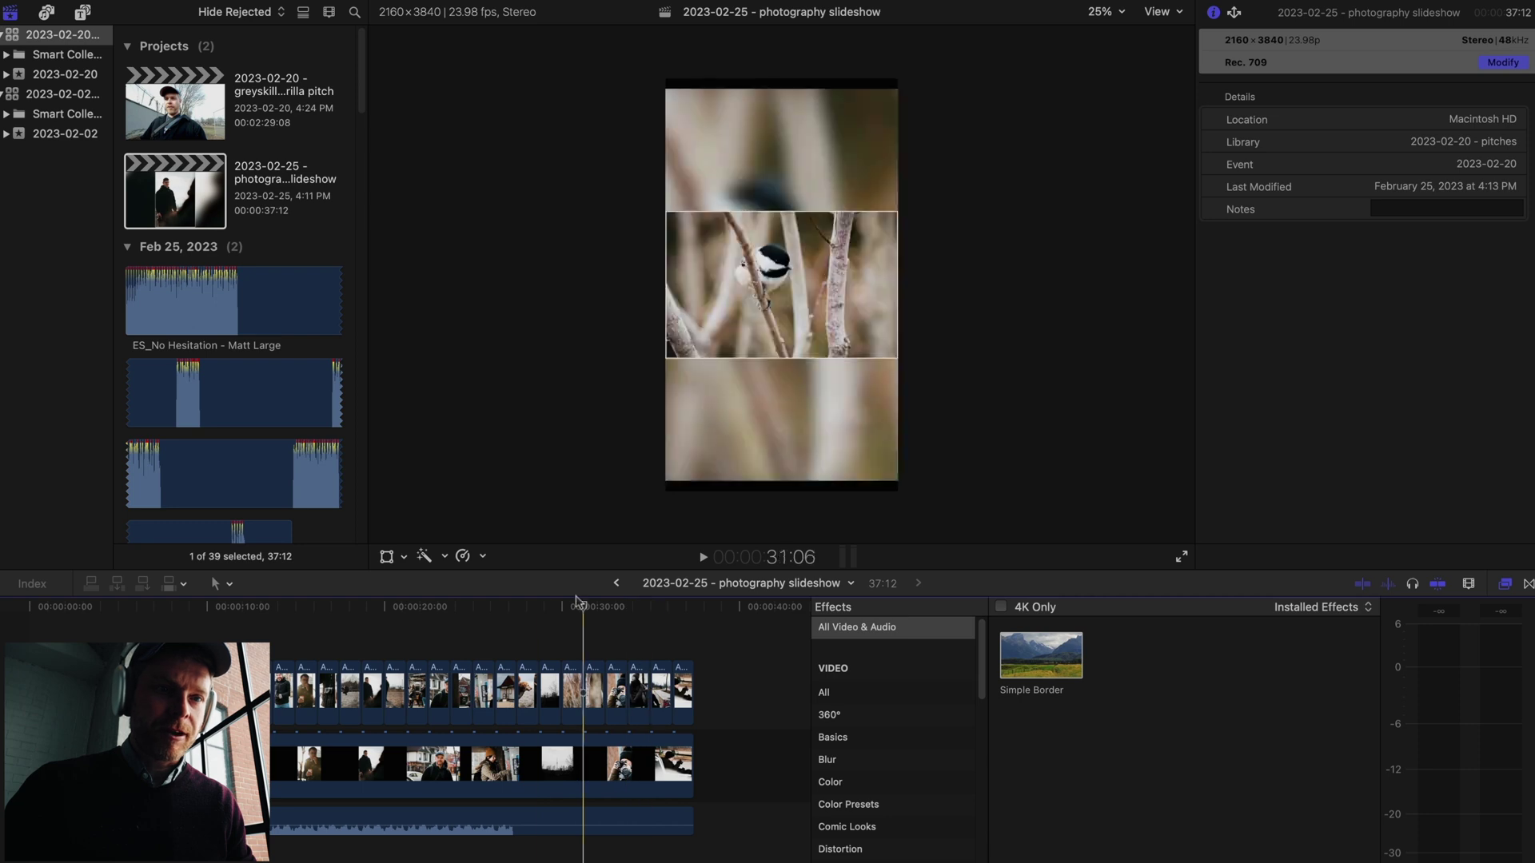
{"action": "left_click", "coordinate": [36, 640]}
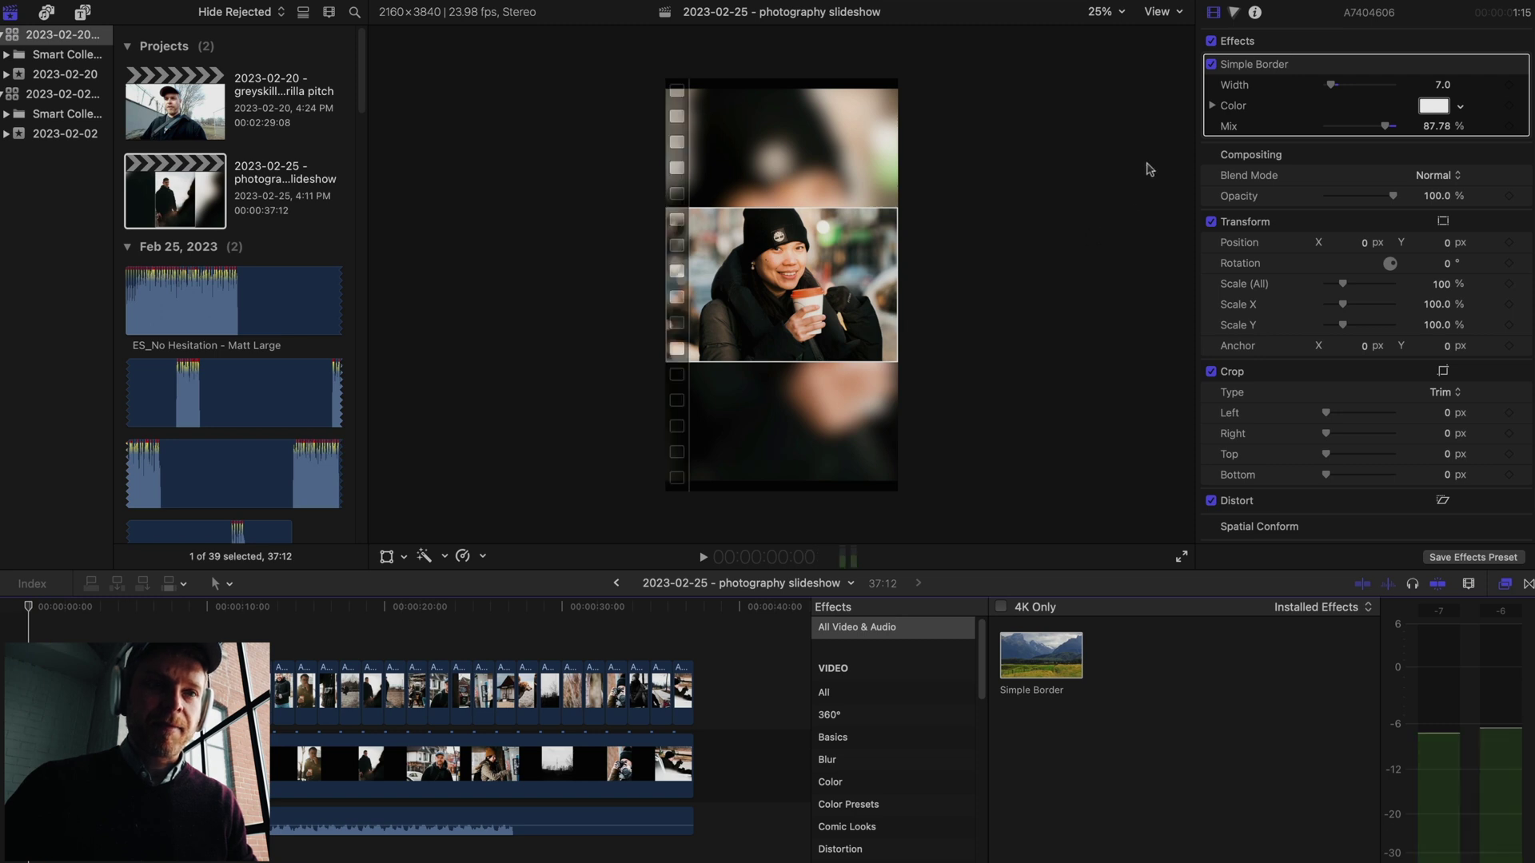
{"action": "left_click", "coordinate": [698, 606]}
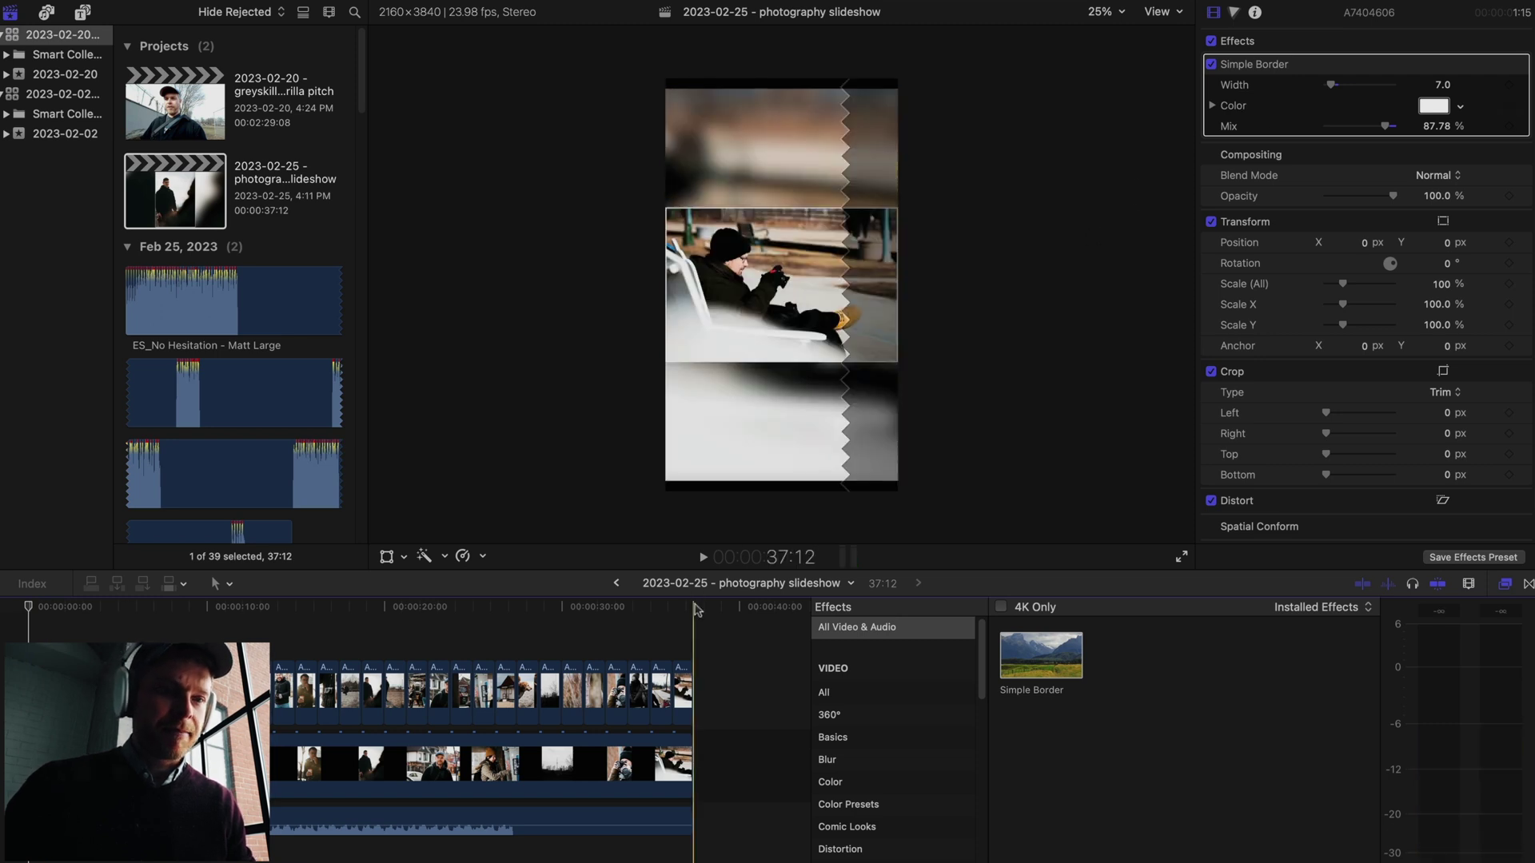